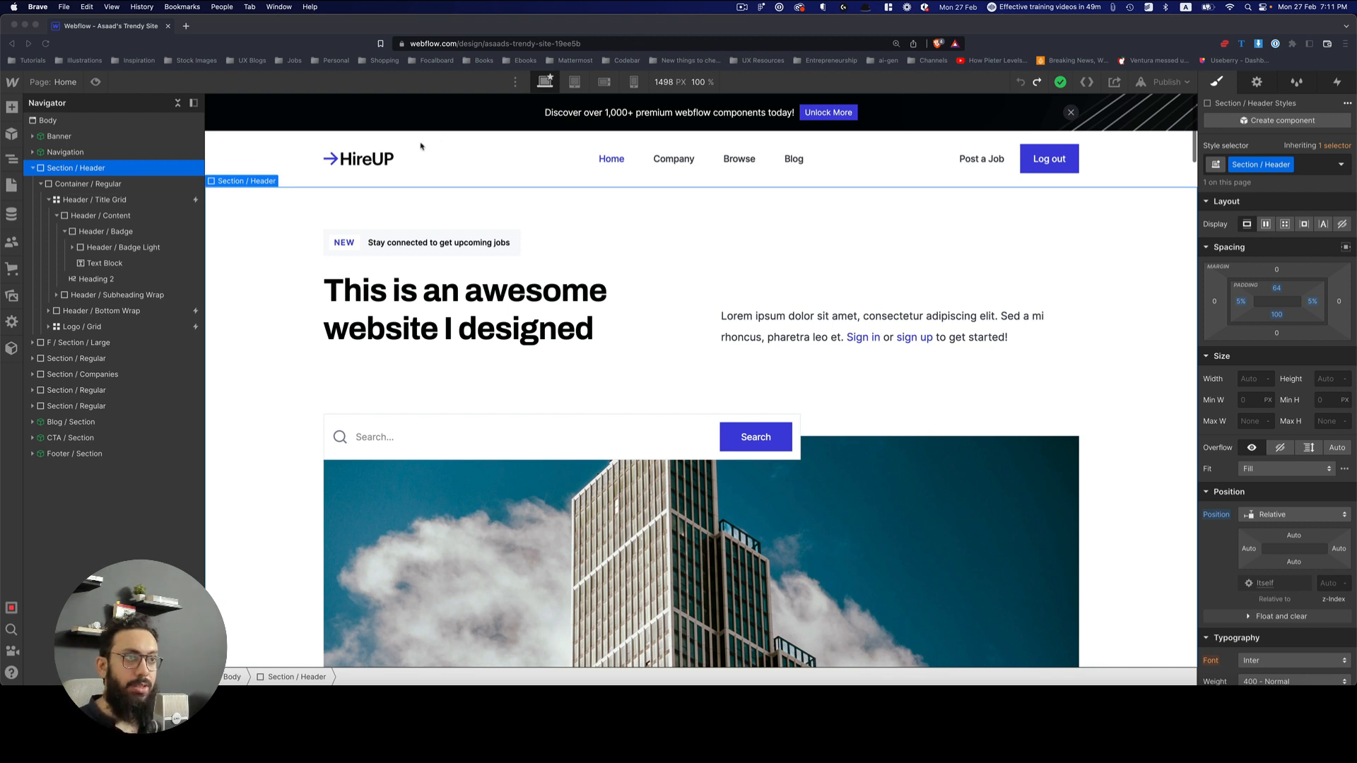
Create a new static page, keeping the default name Untitled.
{"action": "left_click", "coordinate": [302, 199]}
{"action": "key", "text": "p"}
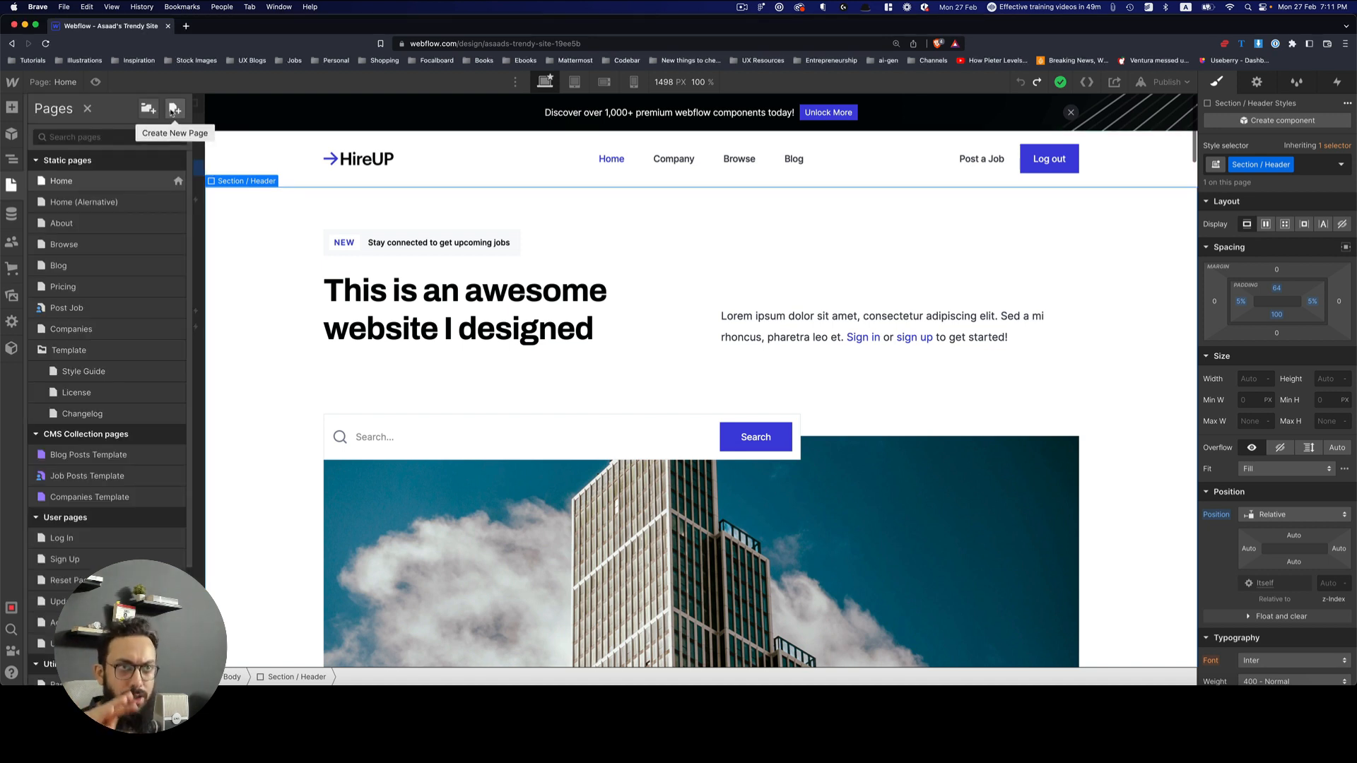
{"action": "left_click", "coordinate": [172, 111]}
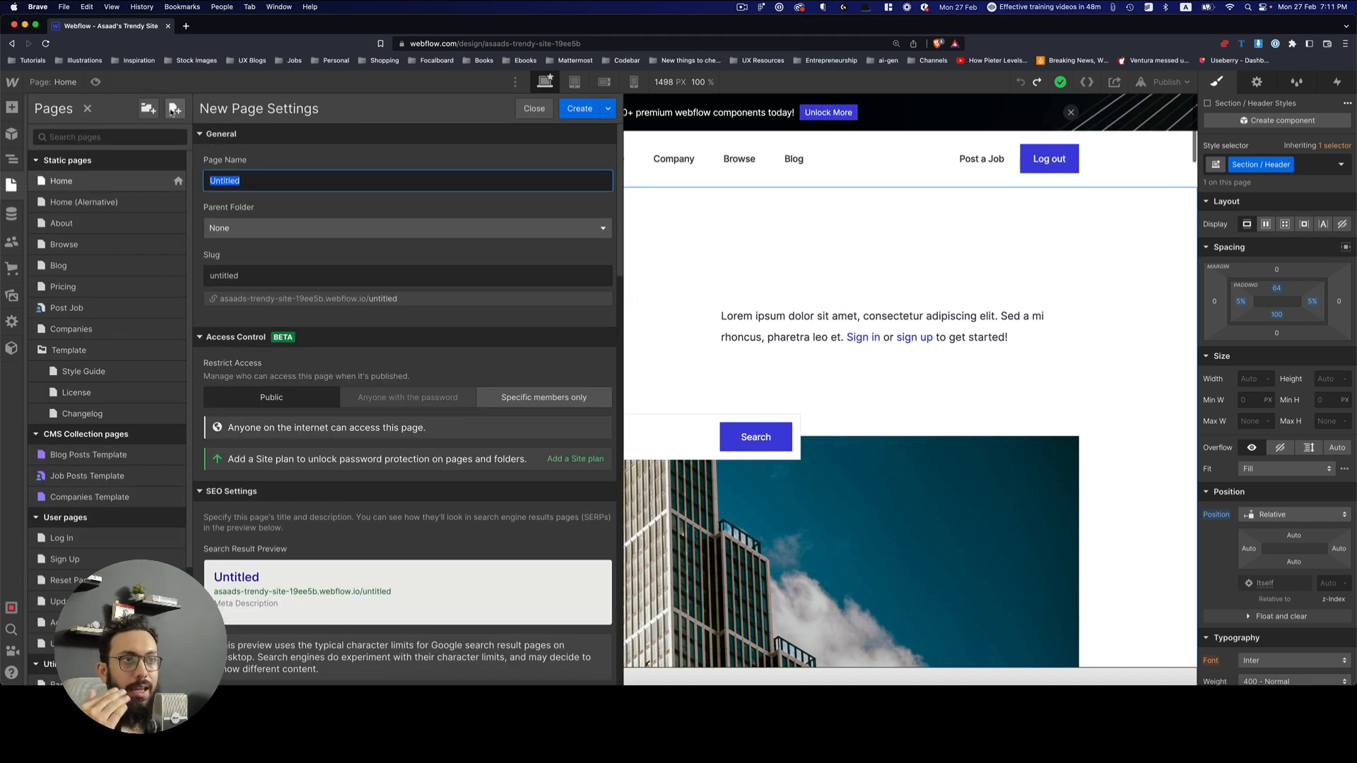
{"action": "left_click", "coordinate": [579, 109]}
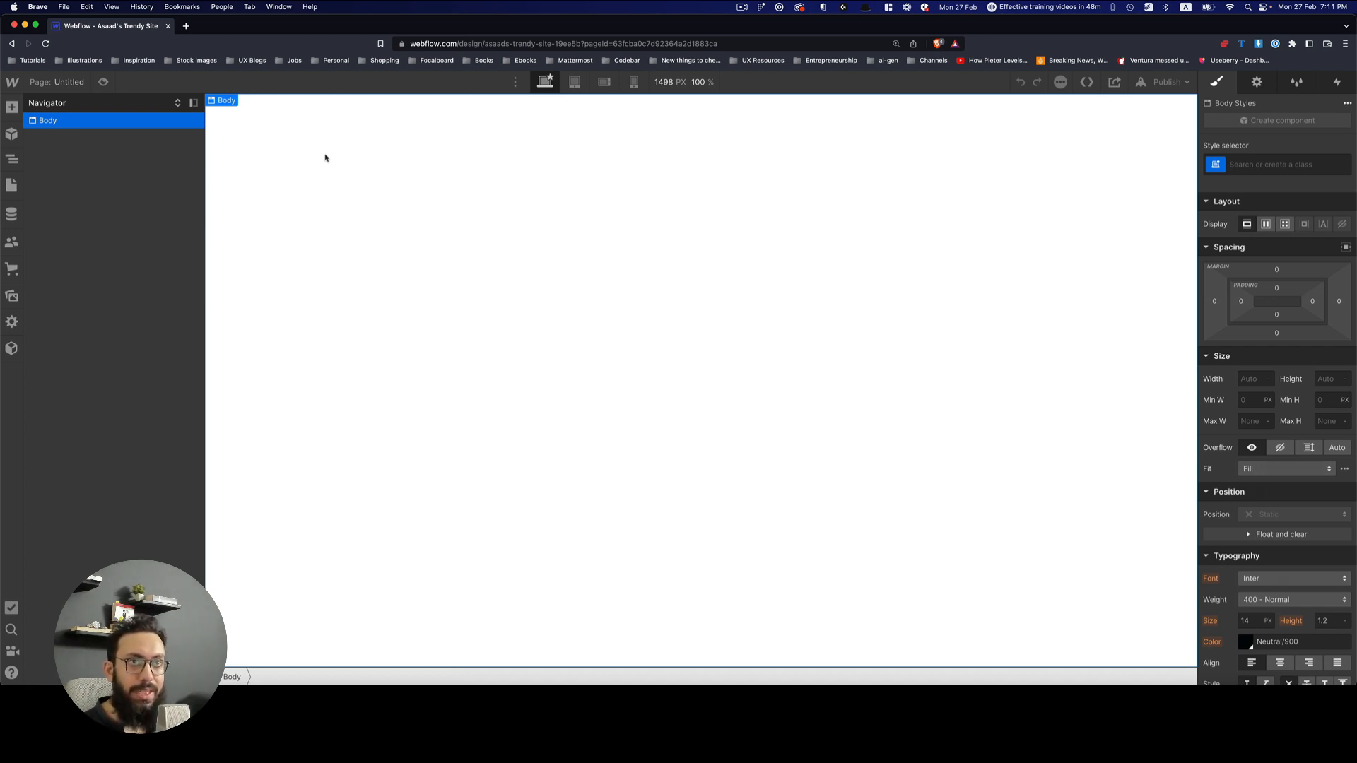
Add a Div Block to the empty page's body and select it.
{"action": "key", "text": "a"}
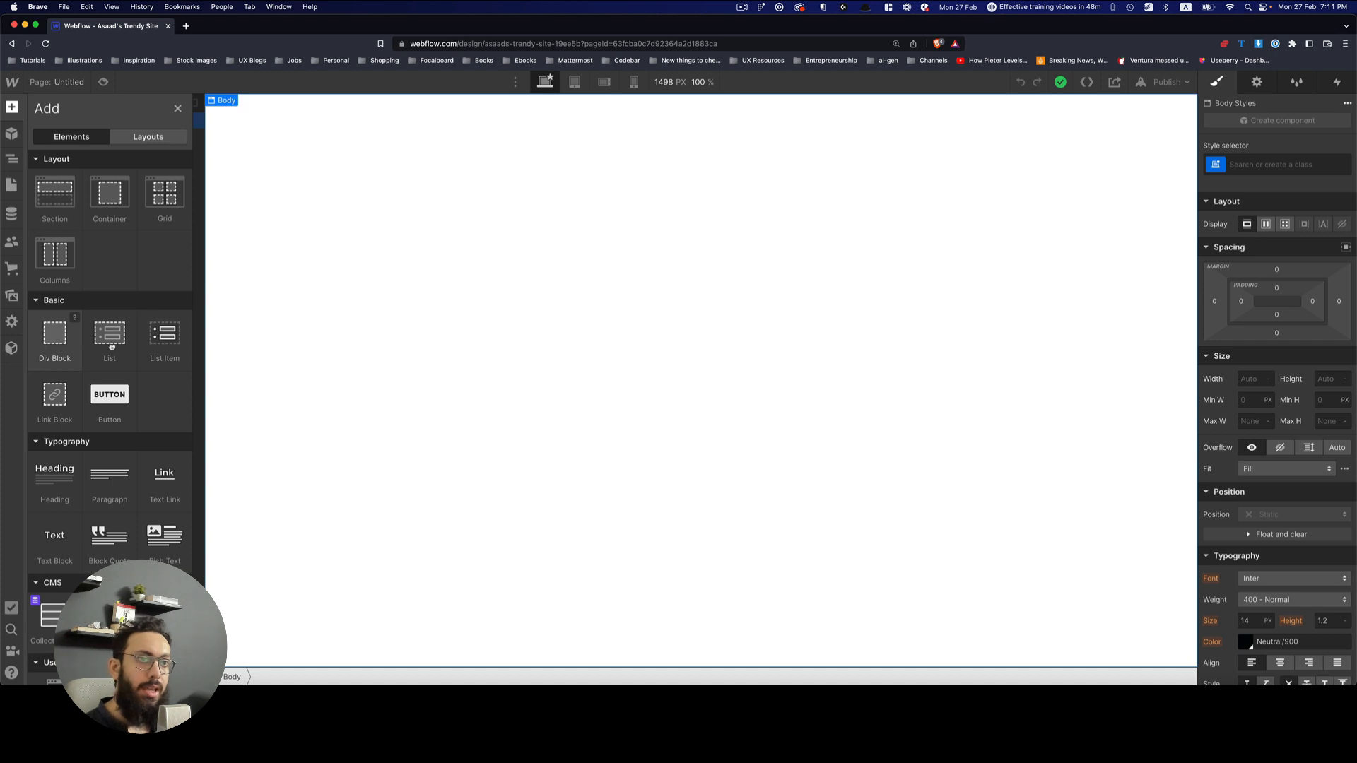
{"action": "left_click_drag", "start_coordinate": [55, 336], "coordinate": [496, 333]}
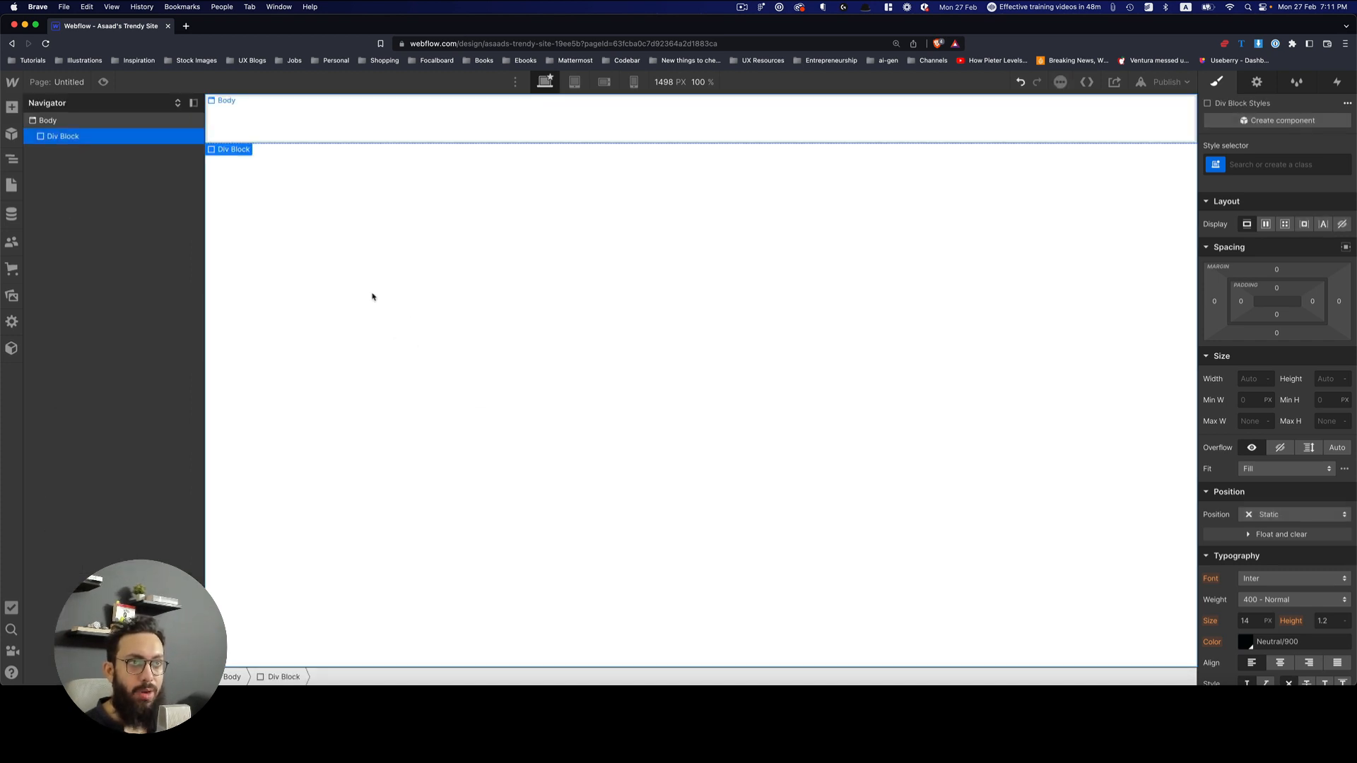
{"action": "left_click", "coordinate": [273, 158]}
{"action": "left_click", "coordinate": [275, 125]}
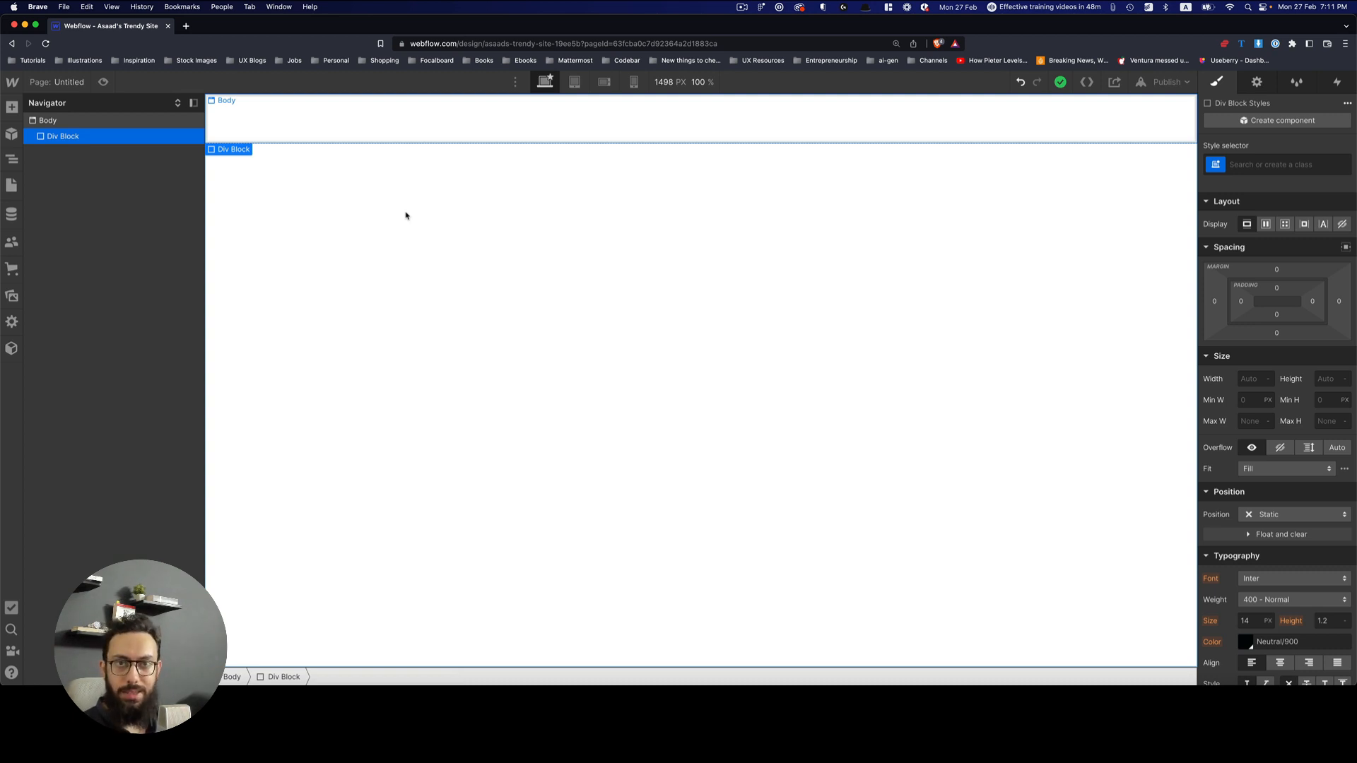
{"action": "left_click", "coordinate": [82, 165]}
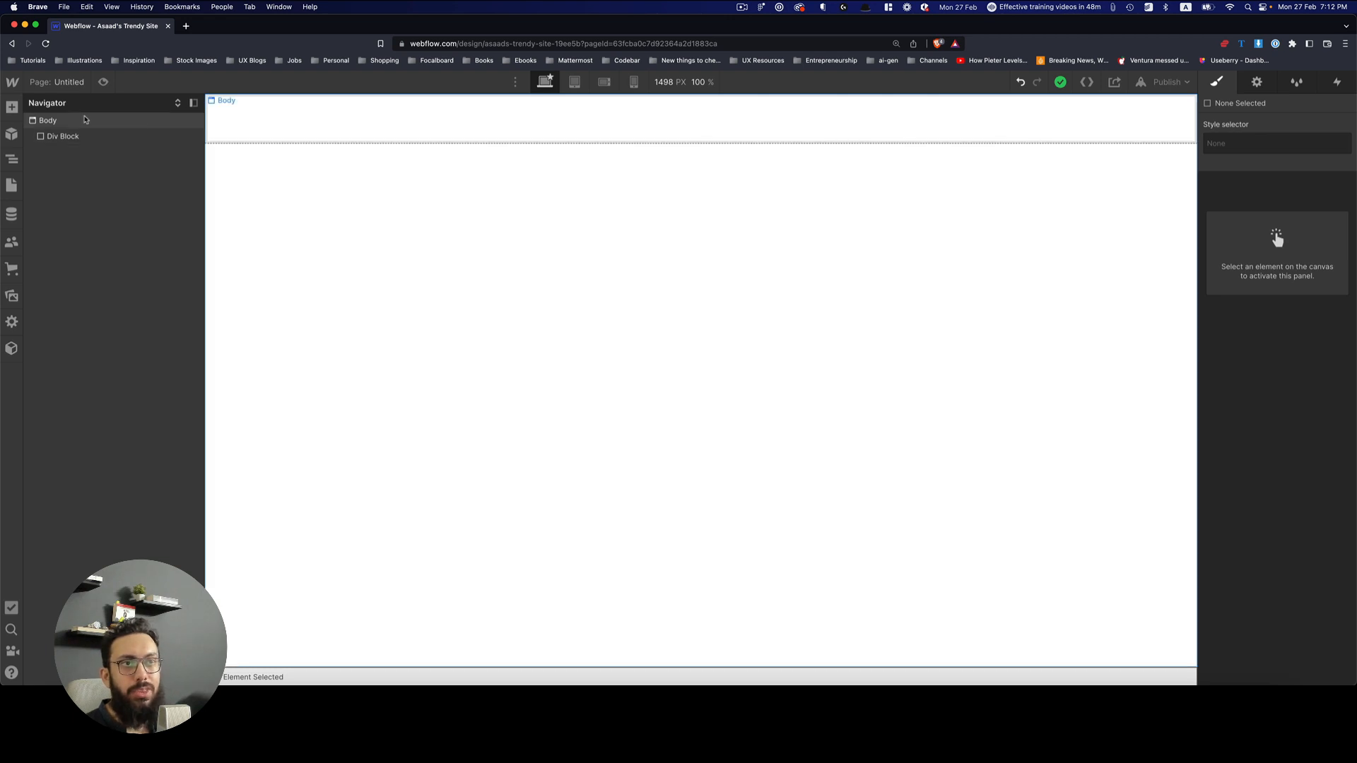
{"action": "left_click", "coordinate": [84, 119]}
{"action": "left_click", "coordinate": [80, 135]}
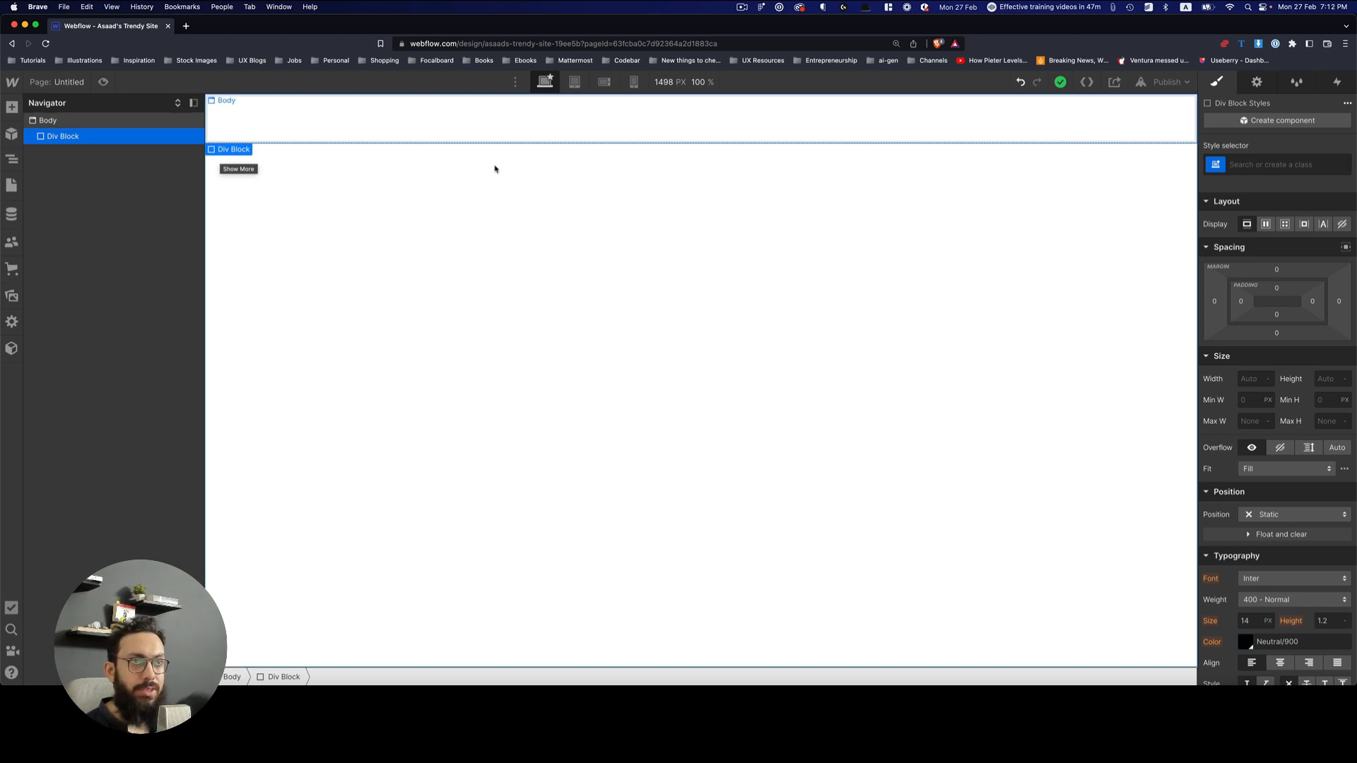
Insert a Div Block inside the selected one, and another Div Block nested inside that new one.
{"action": "key", "text": "super+e"}
{"action": "type", "text": "div"}
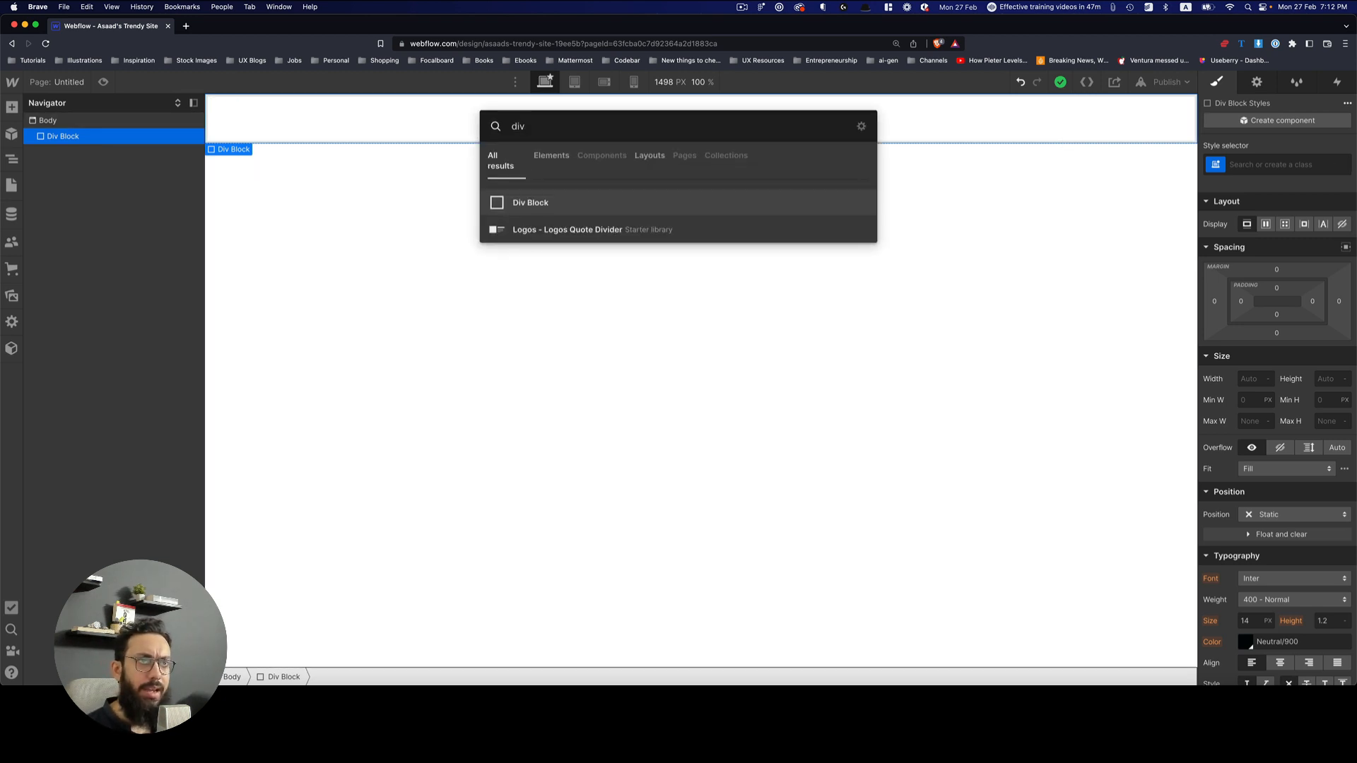
{"action": "key", "text": "Return"}
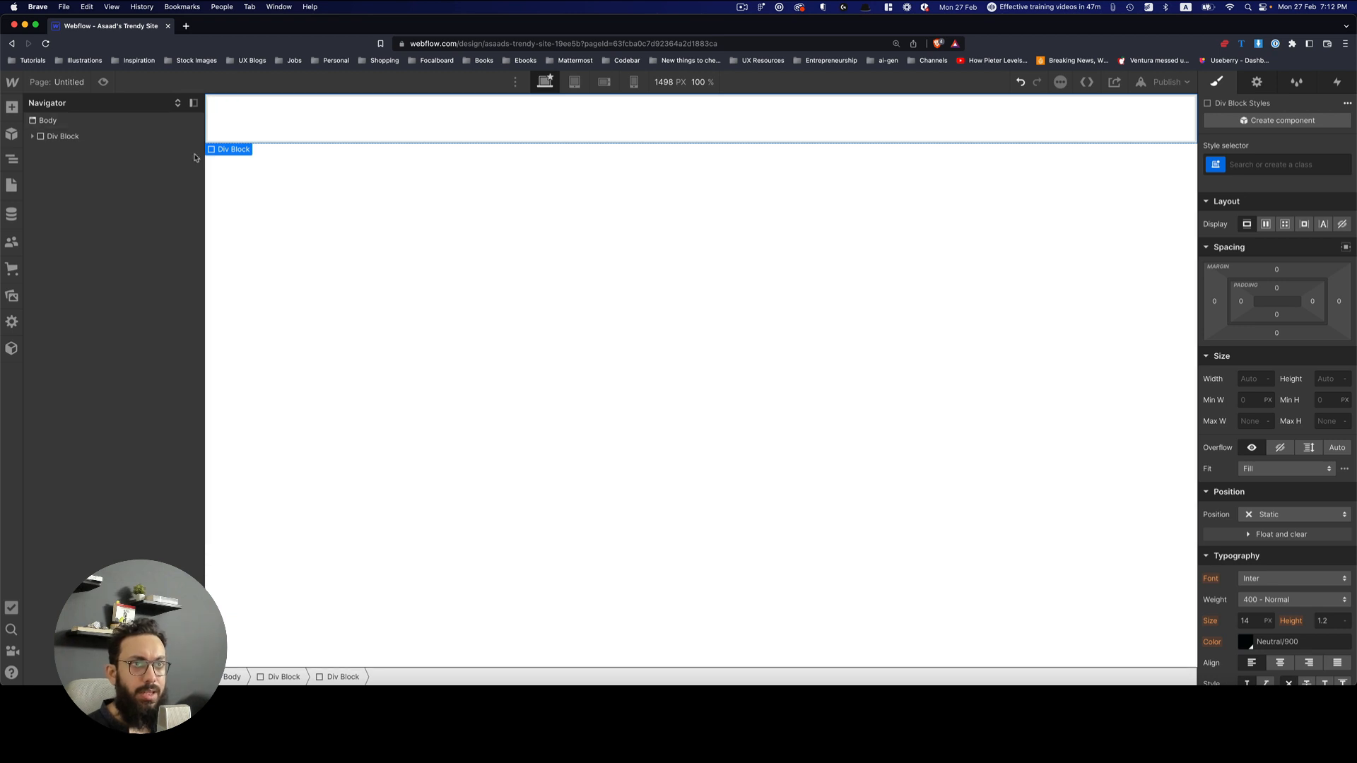
{"action": "key", "text": "super+e"}
{"action": "type", "text": "dv"}
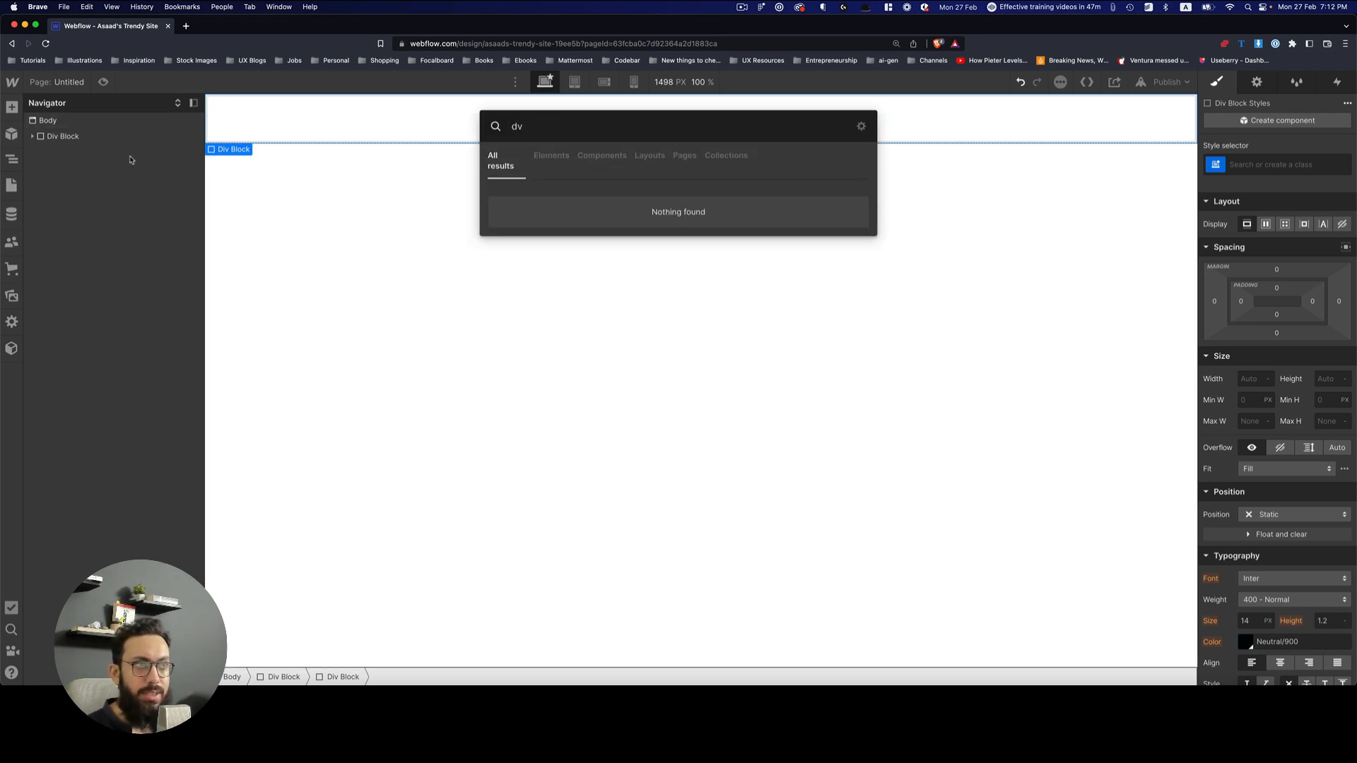
{"action": "key", "text": "BackSpace"}
{"action": "type", "text": "iv"}
{"action": "key", "text": "Return"}
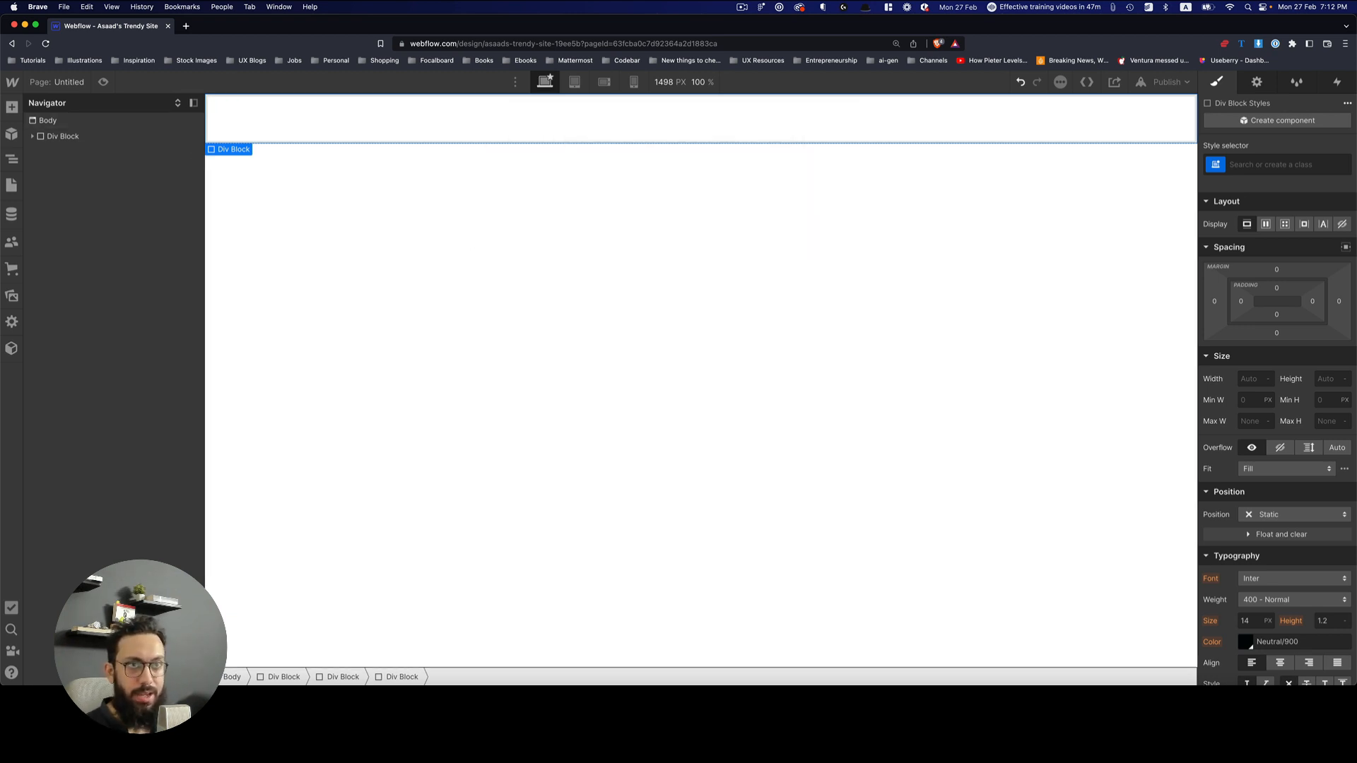
Move the innermost Div Block up one level so both inner blocks are siblings inside the outer Div Block.
{"action": "left_click", "coordinate": [32, 136]}
{"action": "left_click", "coordinate": [45, 152]}
{"action": "left_click", "coordinate": [41, 152]}
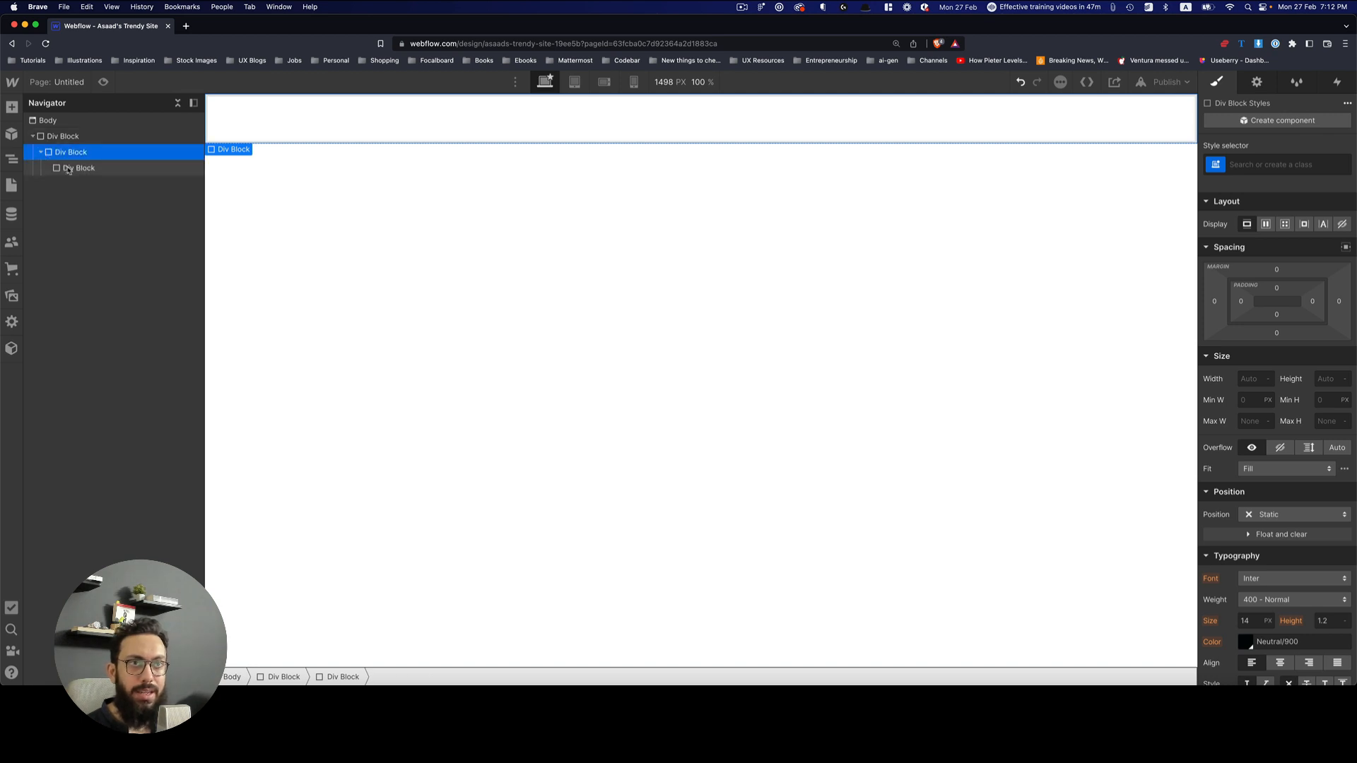
{"action": "left_click_drag", "start_coordinate": [77, 167], "coordinate": [85, 147]}
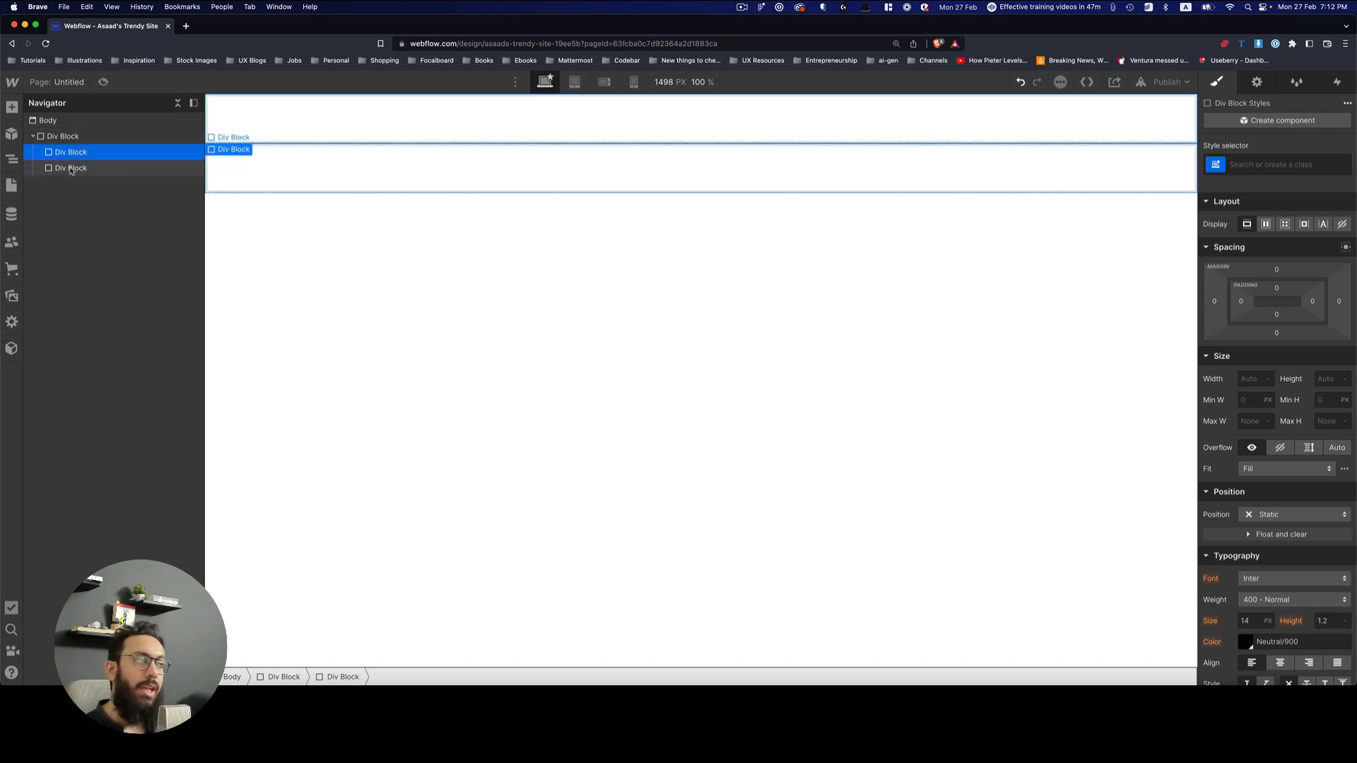
Examine the first inner Div Block's style properties from layout through effects, including the available position types.
{"action": "left_click", "coordinate": [123, 140]}
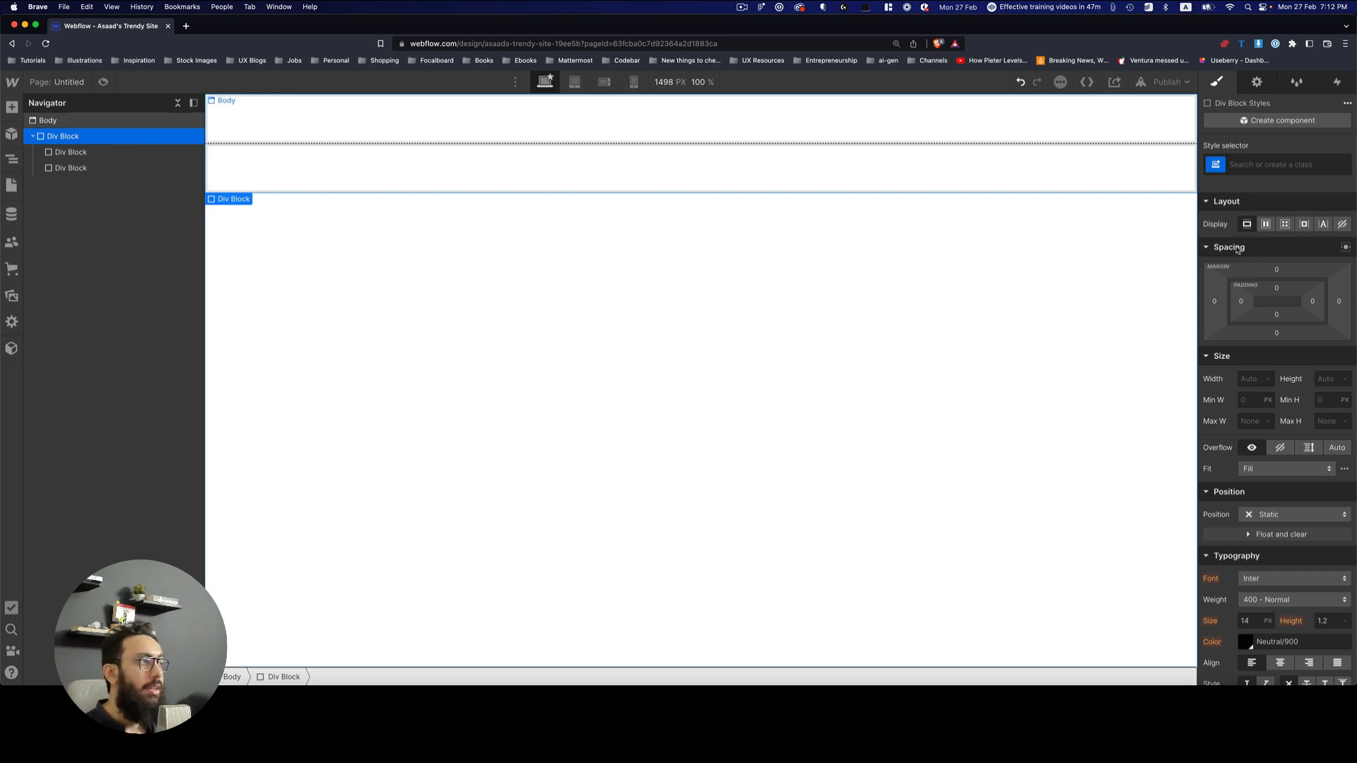
{"action": "left_click", "coordinate": [137, 154]}
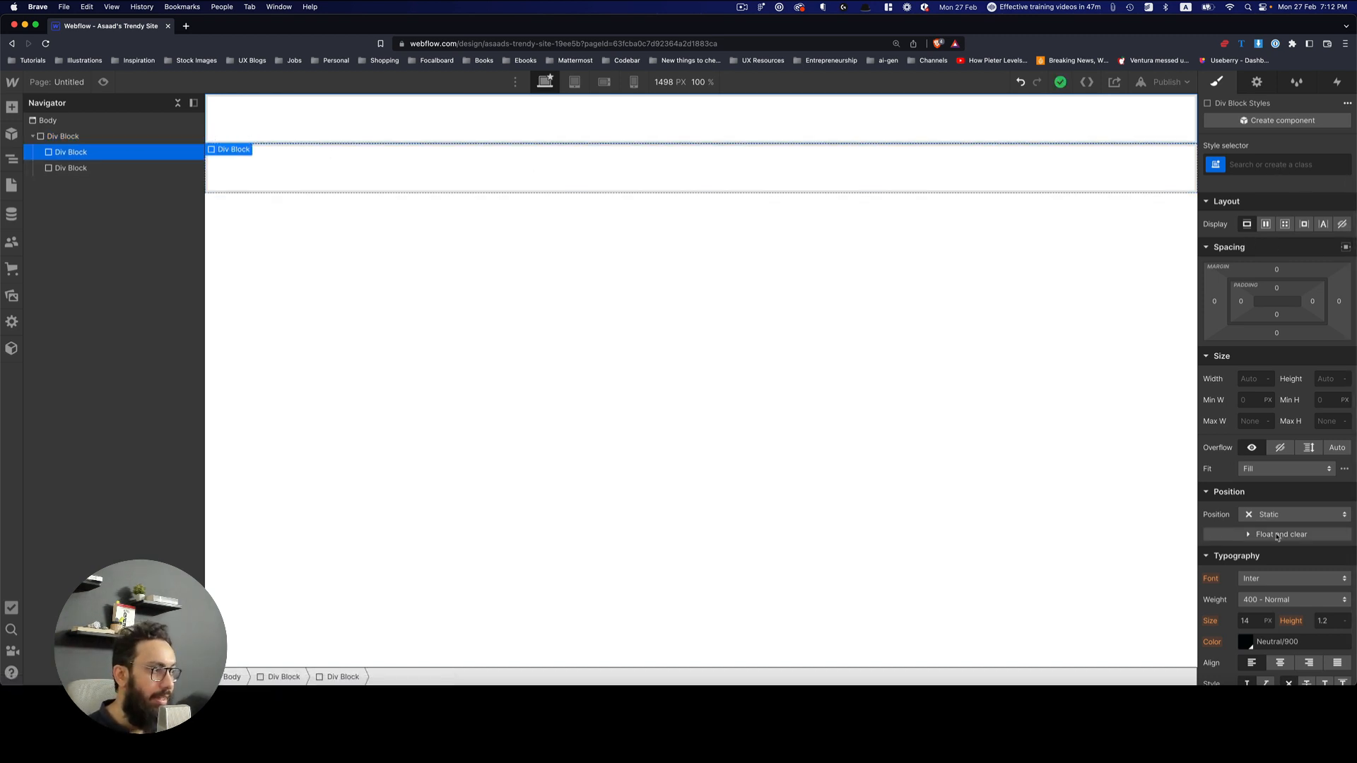
{"action": "scroll", "coordinate": [1249, 539], "scroll_direction": "down", "scroll_amount": 5}
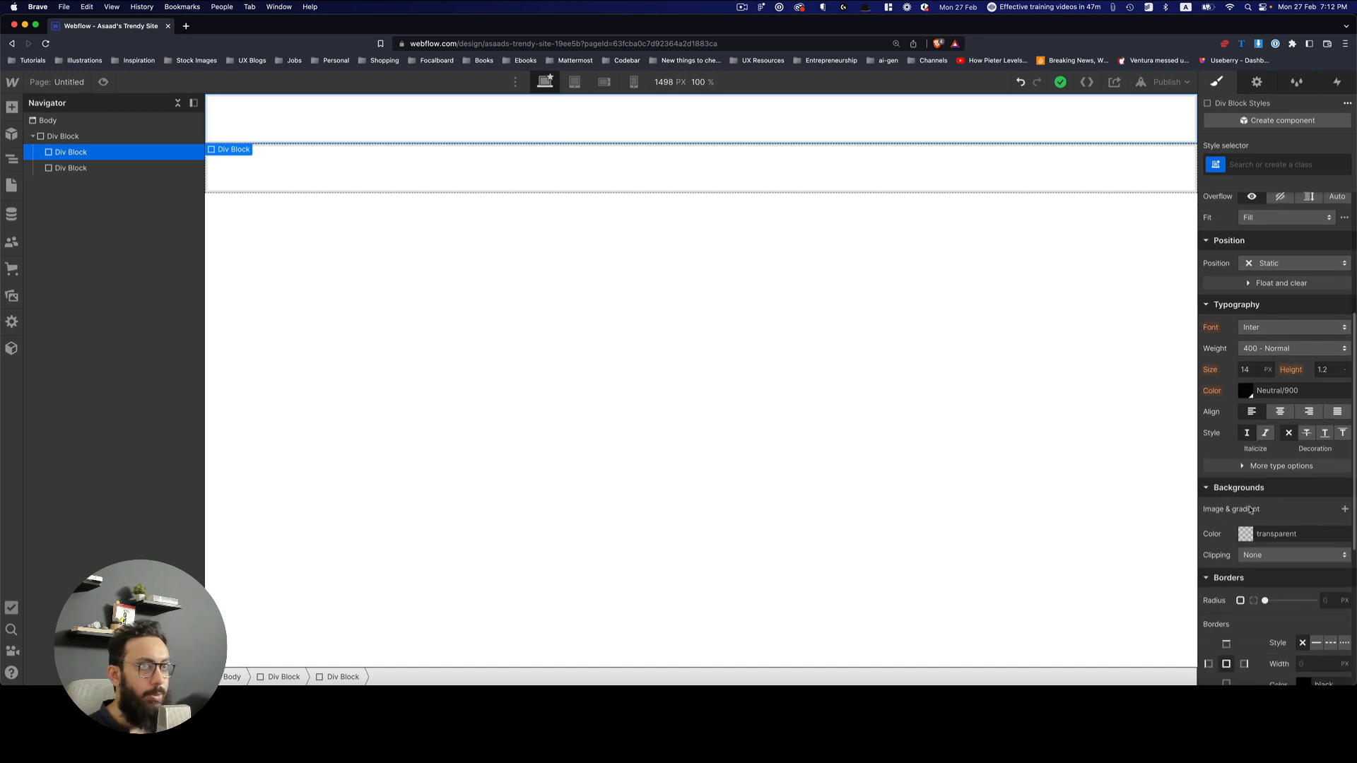
{"action": "scroll", "coordinate": [1250, 539], "scroll_direction": "up", "scroll_amount": 5}
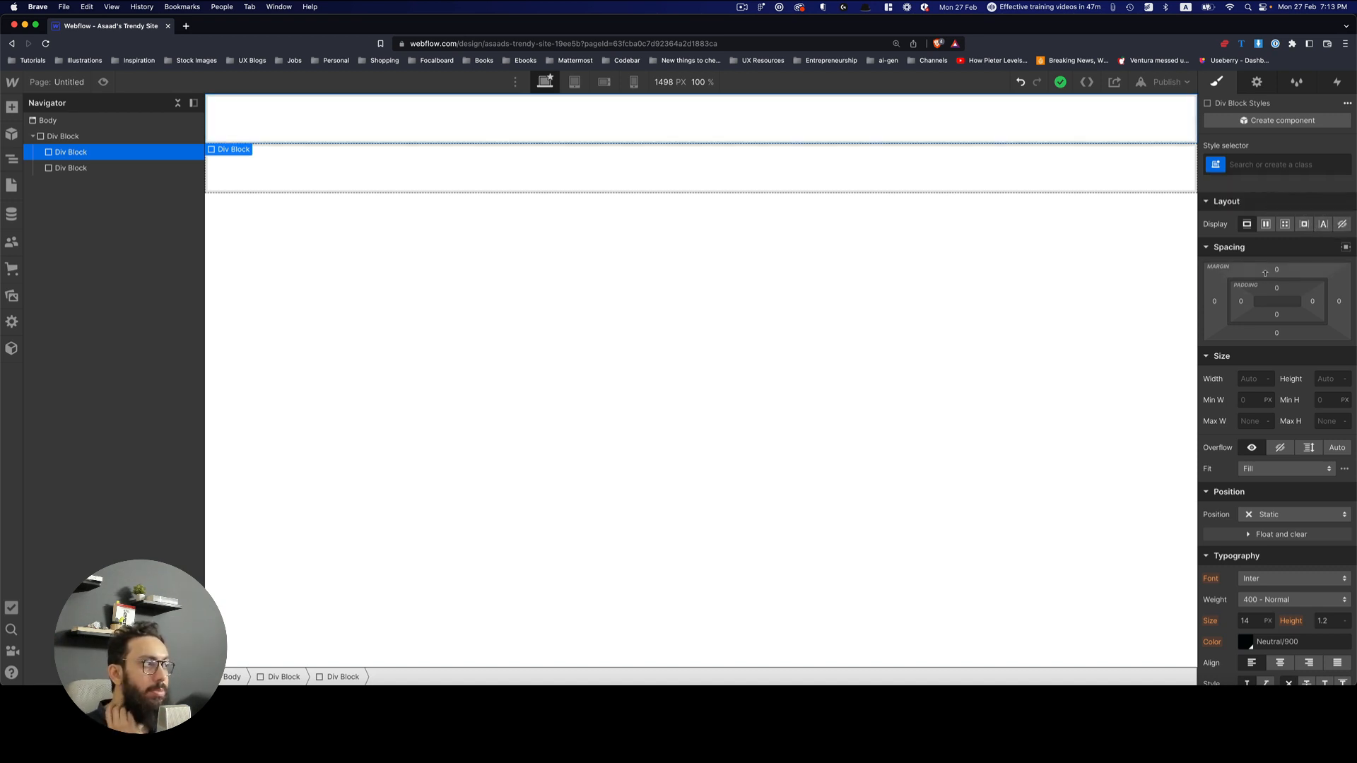
{"action": "scroll", "coordinate": [1272, 393], "scroll_direction": "down", "scroll_amount": 3}
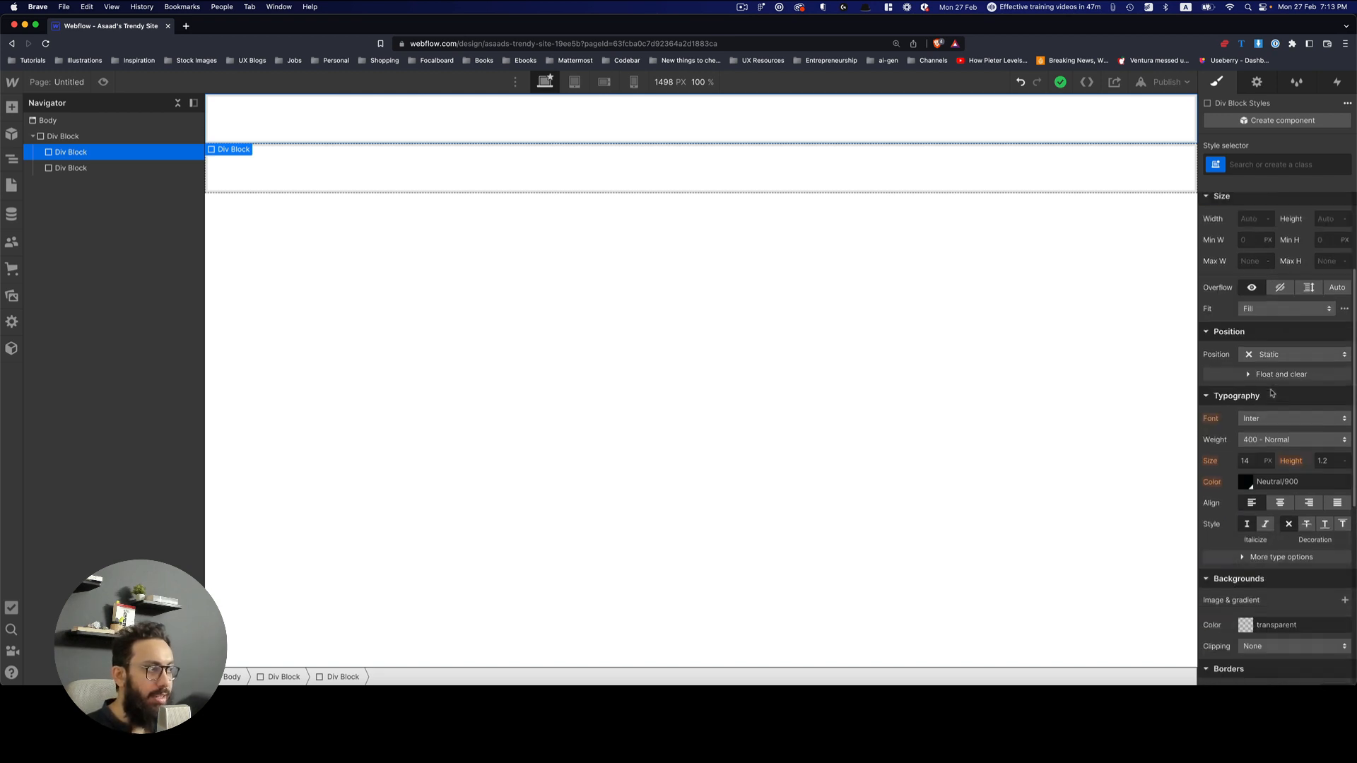
{"action": "scroll", "coordinate": [1273, 393], "scroll_direction": "down", "scroll_amount": 3}
{"action": "scroll", "coordinate": [1266, 391], "scroll_direction": "up", "scroll_amount": 6}
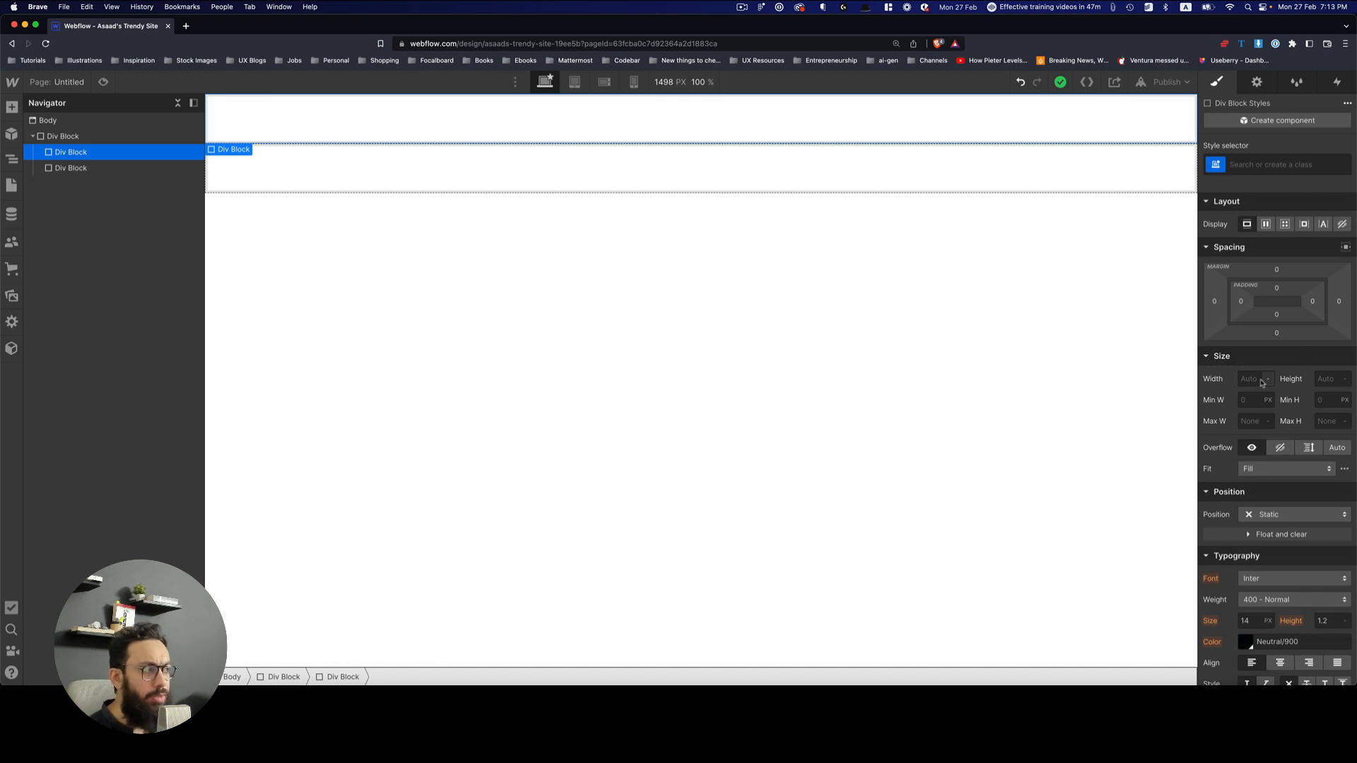
{"action": "scroll", "coordinate": [1257, 378], "scroll_direction": "down", "scroll_amount": 1}
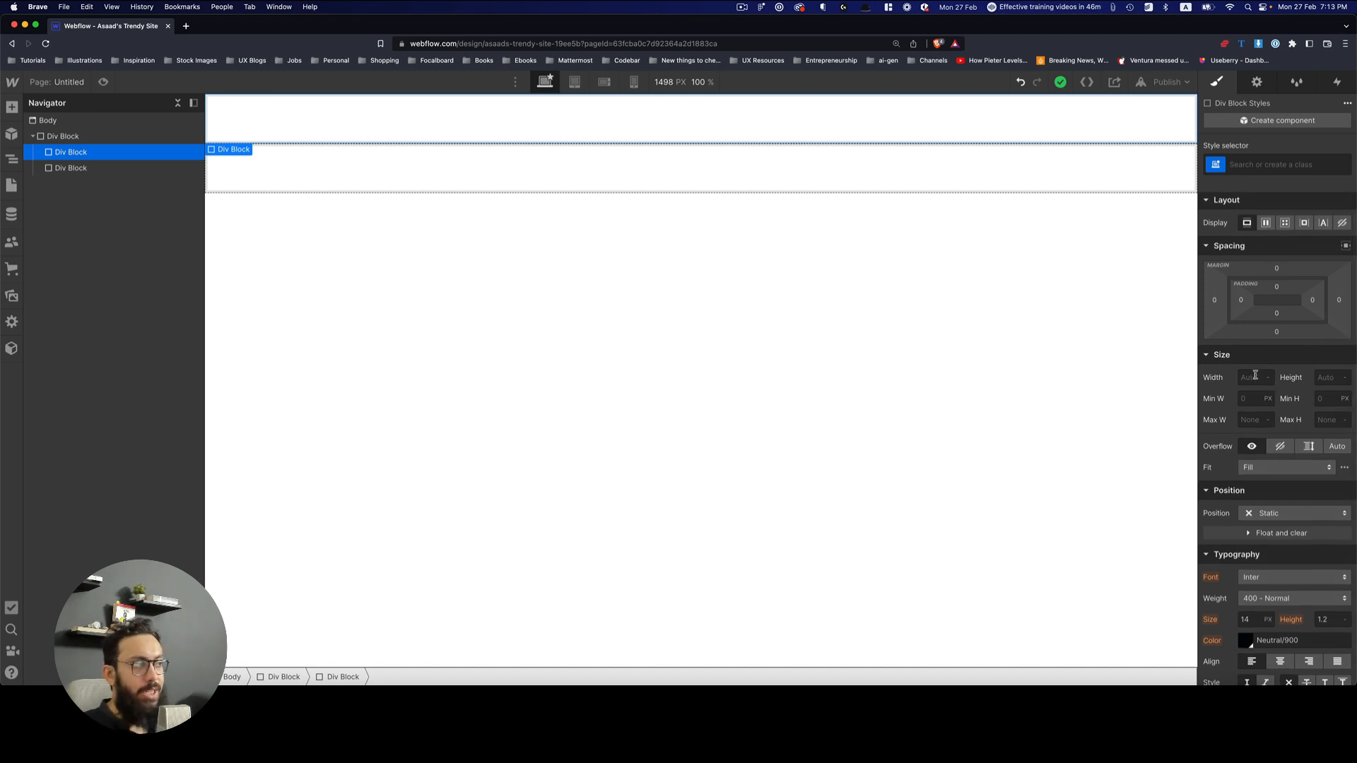
{"action": "left_click", "coordinate": [1272, 520]}
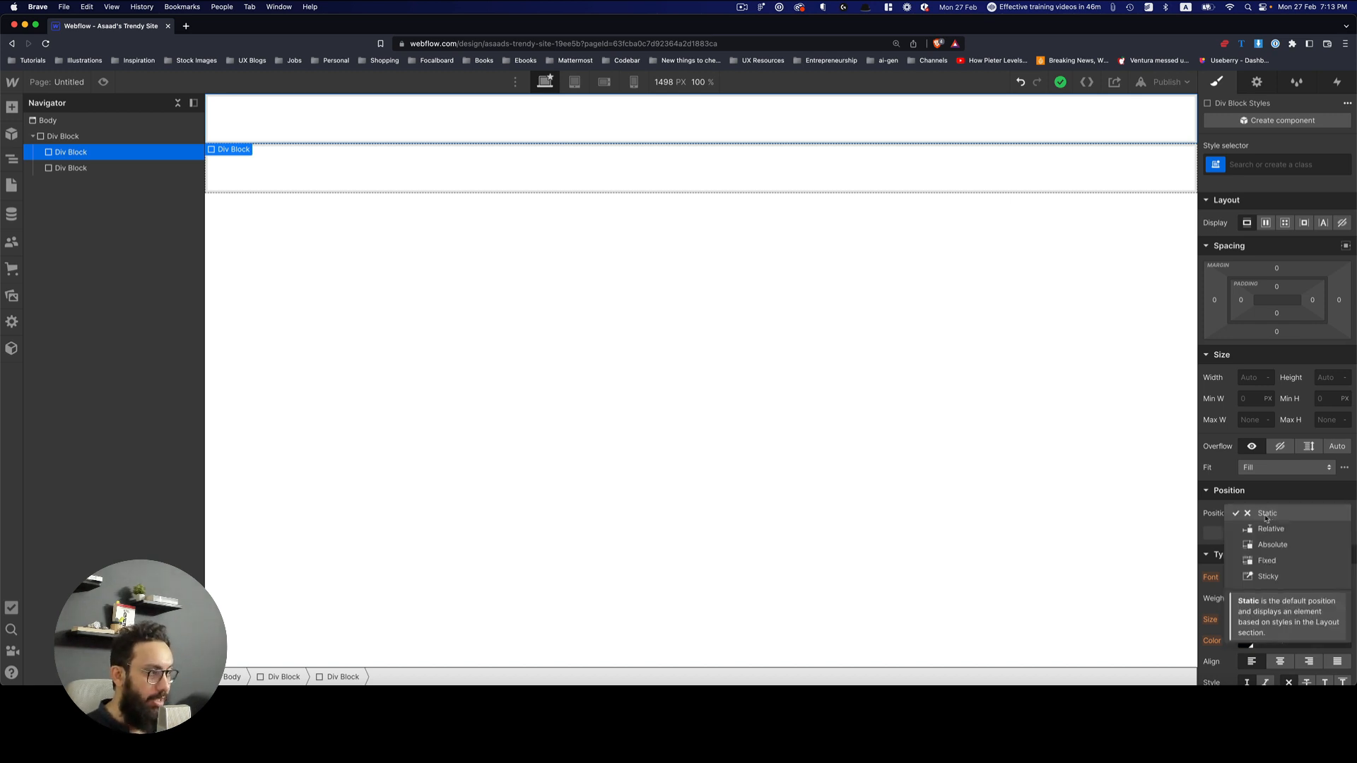
{"action": "left_click", "coordinate": [1214, 521]}
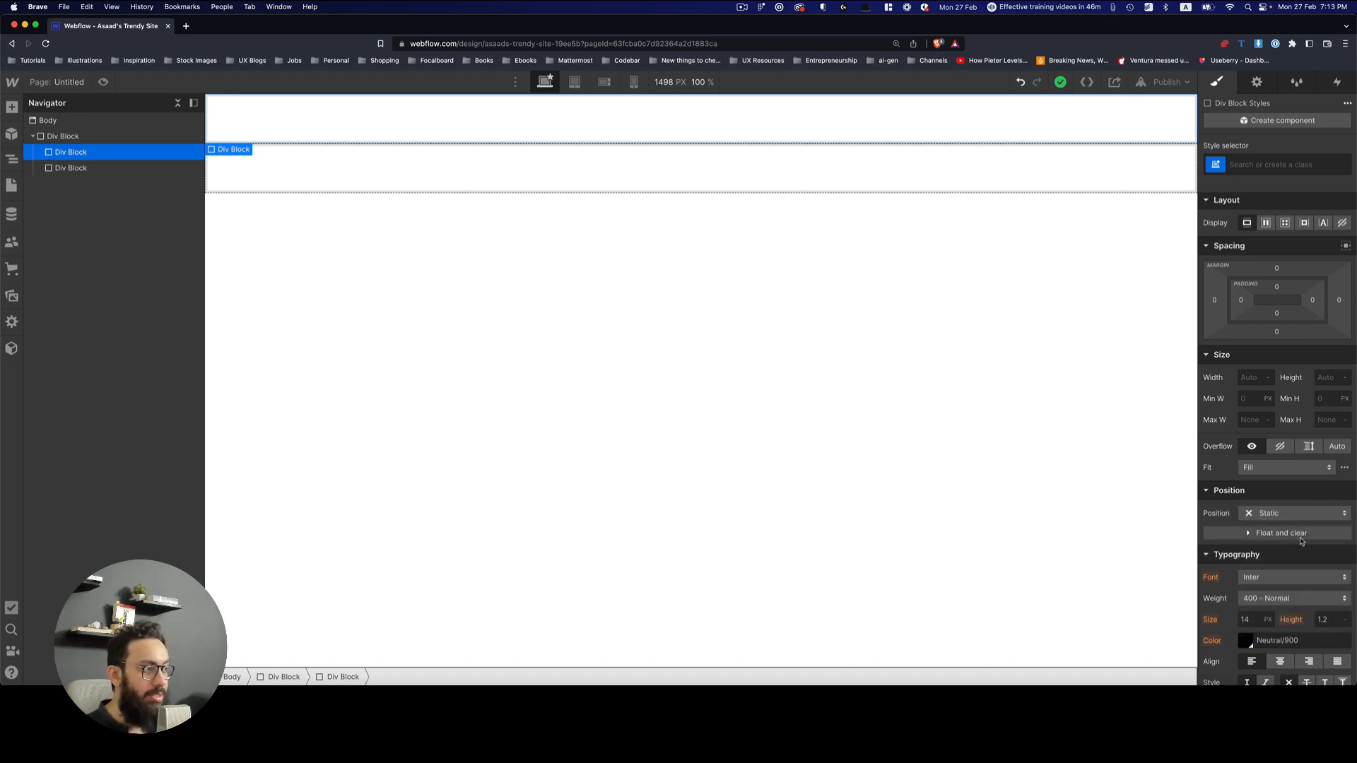
{"action": "scroll", "coordinate": [1301, 541], "scroll_direction": "down", "scroll_amount": 5}
{"action": "scroll", "coordinate": [1271, 525], "scroll_direction": "up", "scroll_amount": 5}
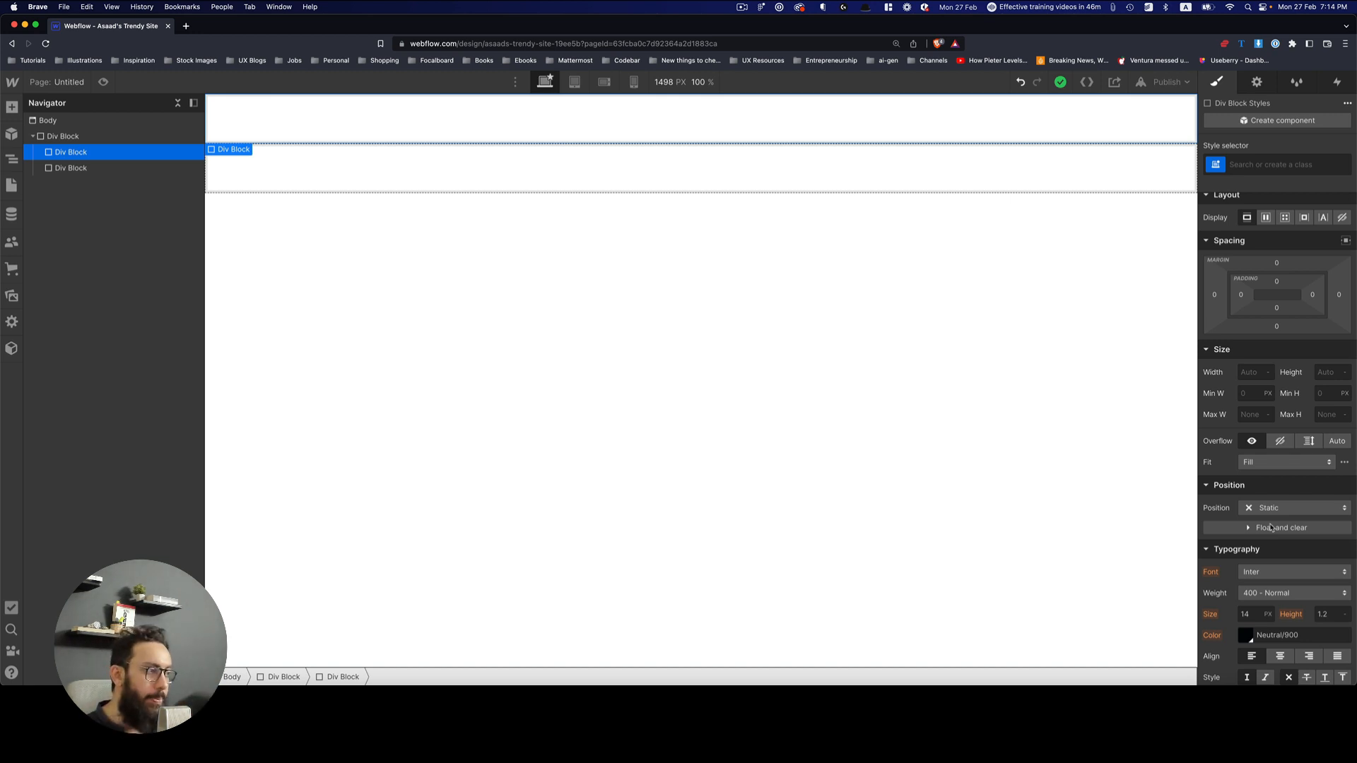
{"action": "scroll", "coordinate": [1270, 528], "scroll_direction": "down", "scroll_amount": 8}
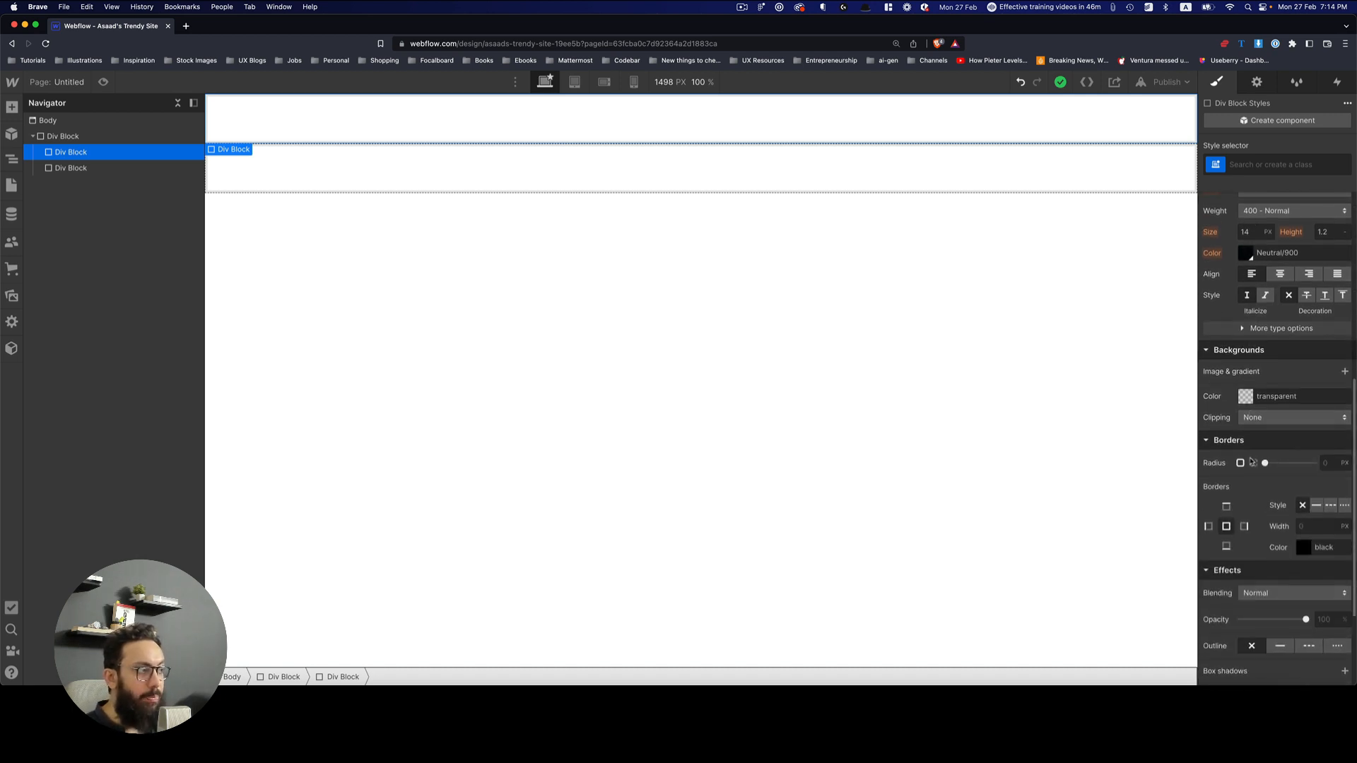
{"action": "scroll", "coordinate": [1255, 461], "scroll_direction": "down", "scroll_amount": 4}
{"action": "scroll", "coordinate": [1259, 440], "scroll_direction": "down", "scroll_amount": 1}
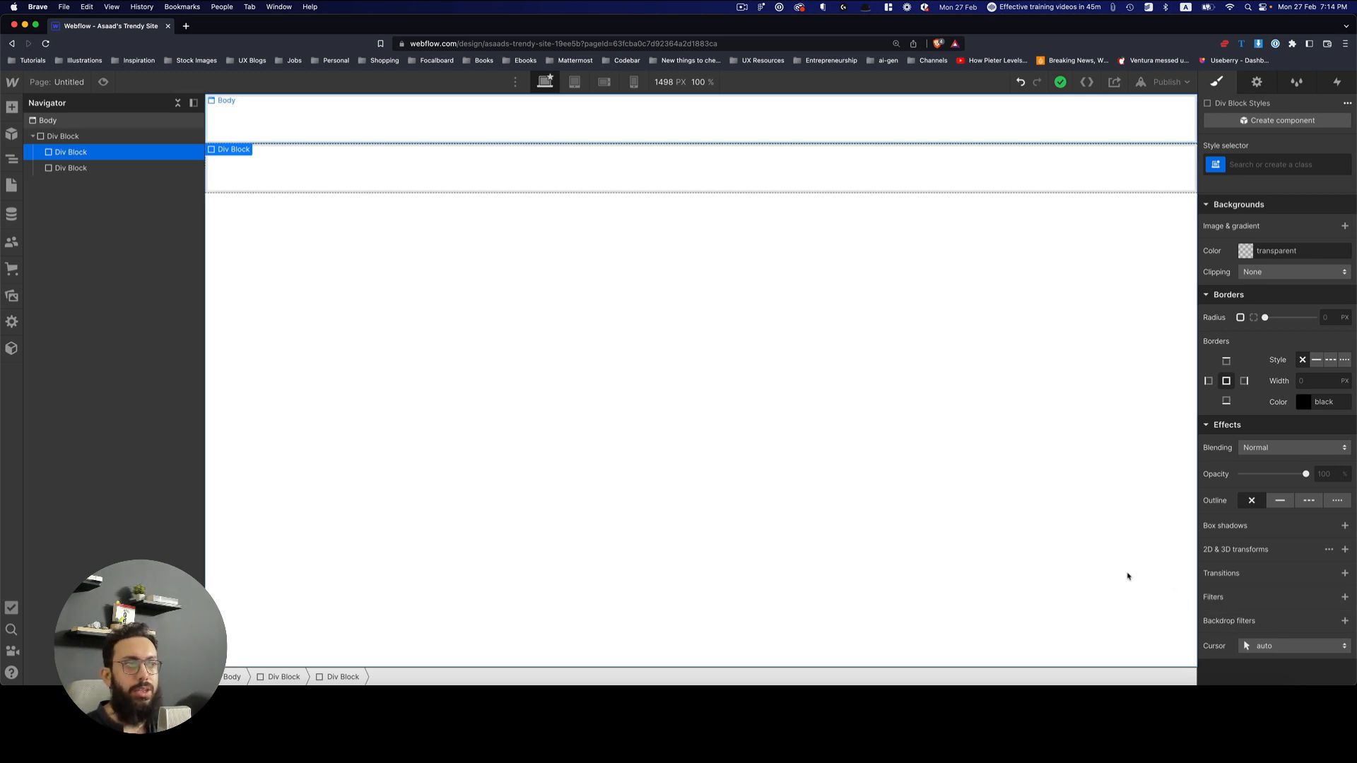
{"action": "scroll", "coordinate": [1307, 385], "scroll_direction": "up", "scroll_amount": 10}
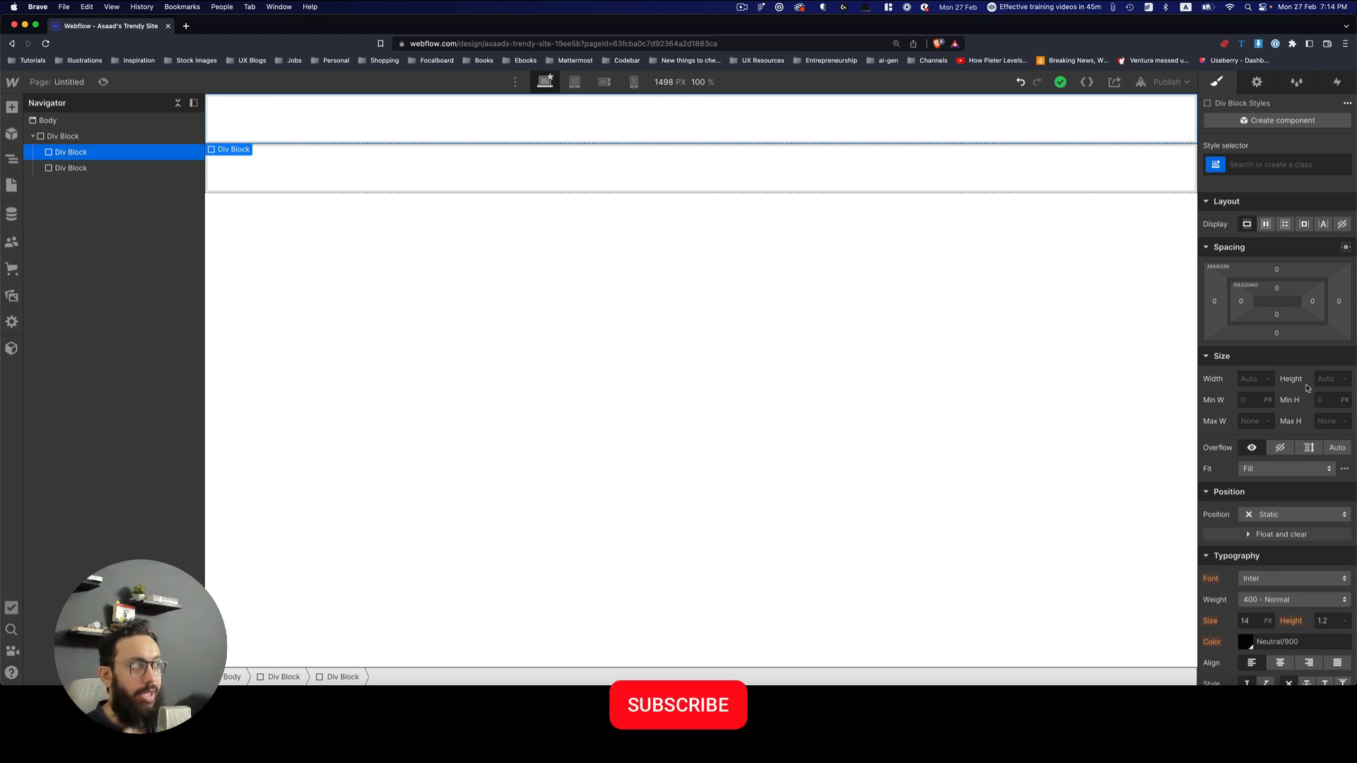
Set the first inner Div Block's width to 500 px and the second one's width to 200 px.
{"action": "left_click", "coordinate": [1256, 378]}
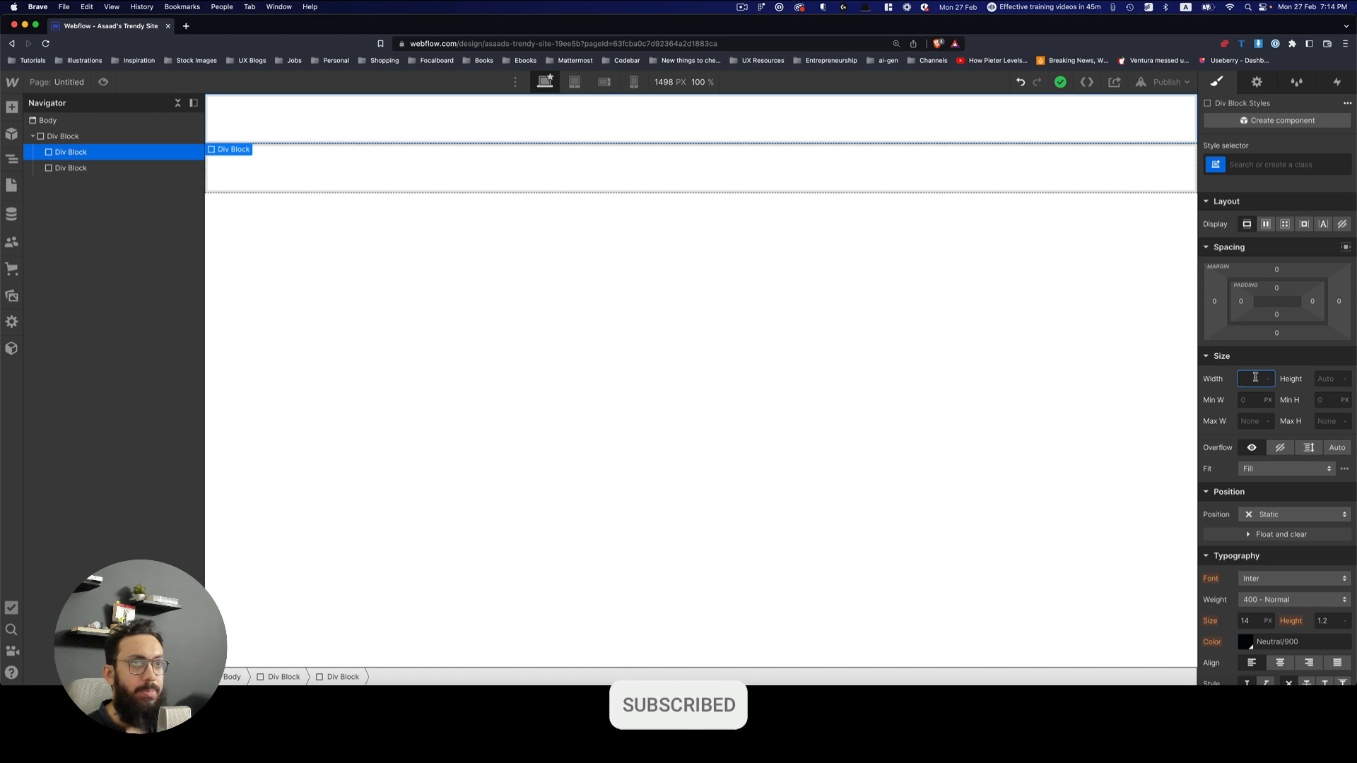
{"action": "type", "text": "500"}
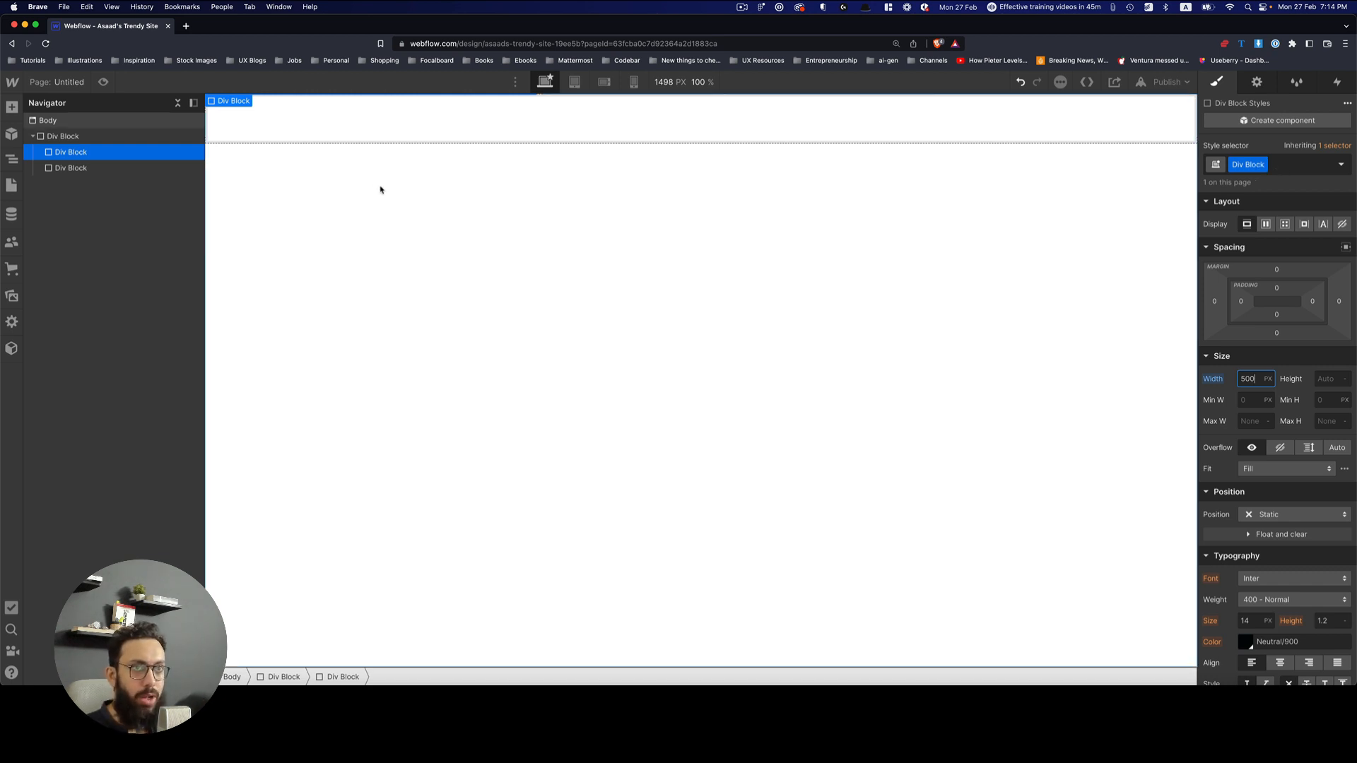
{"action": "left_click", "coordinate": [106, 169]}
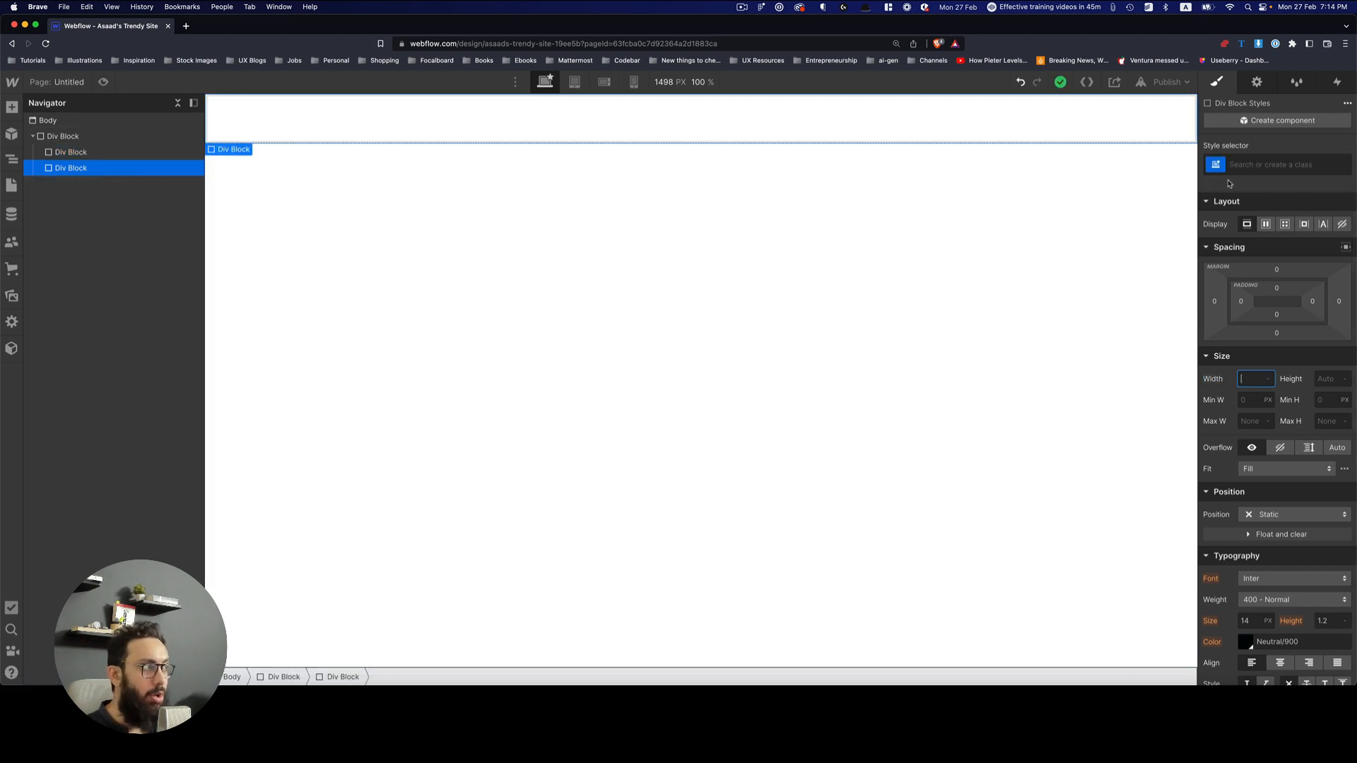
{"action": "type", "text": "200"}
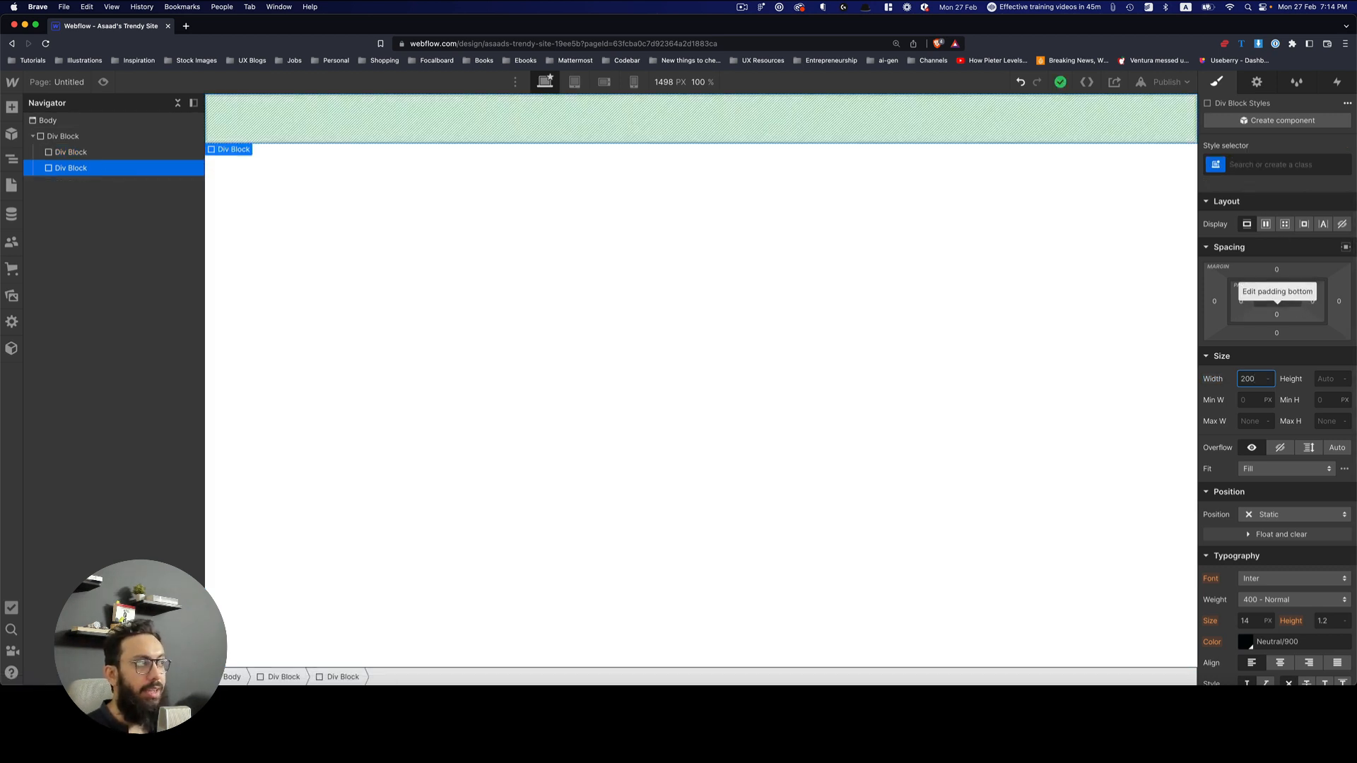
{"action": "key", "text": "Return"}
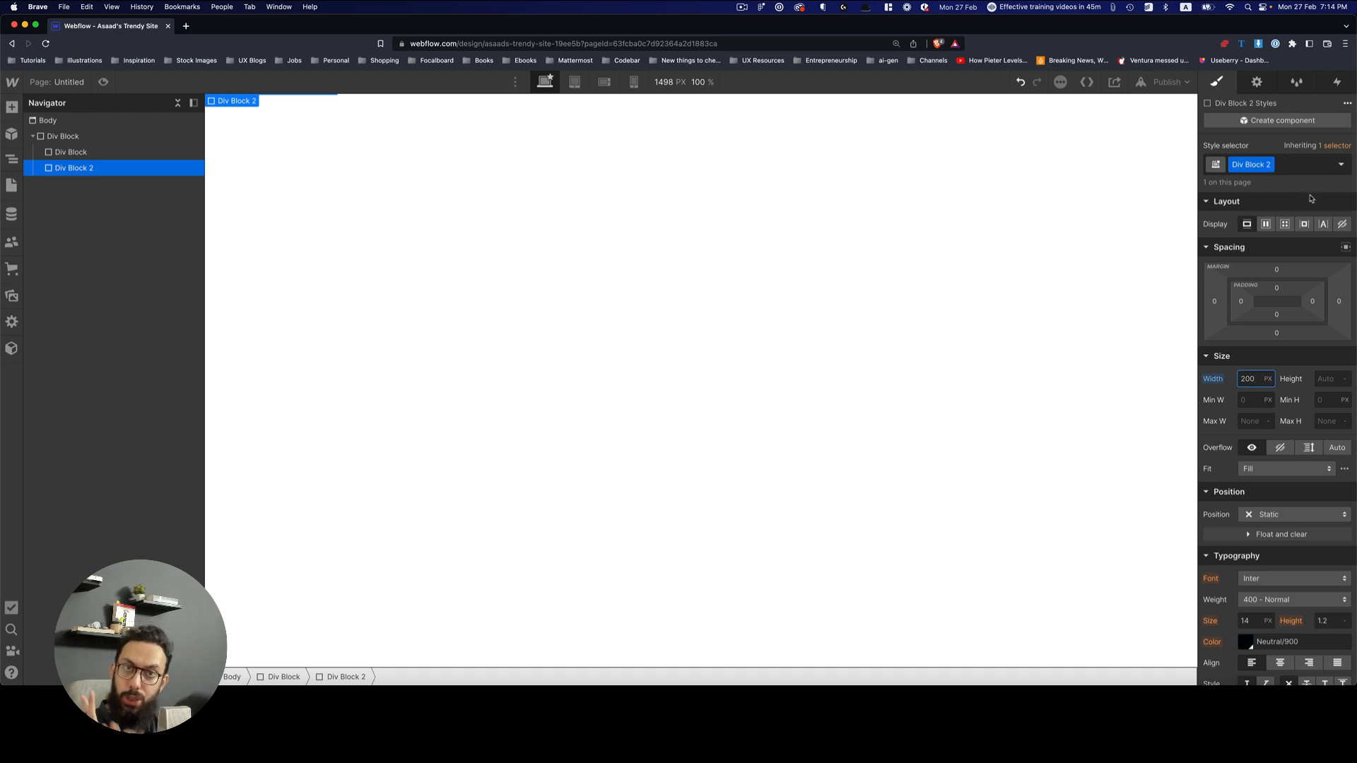
Undo the width changes on both inner Div Blocks and select the first one again.
{"action": "key", "text": "super+z"}
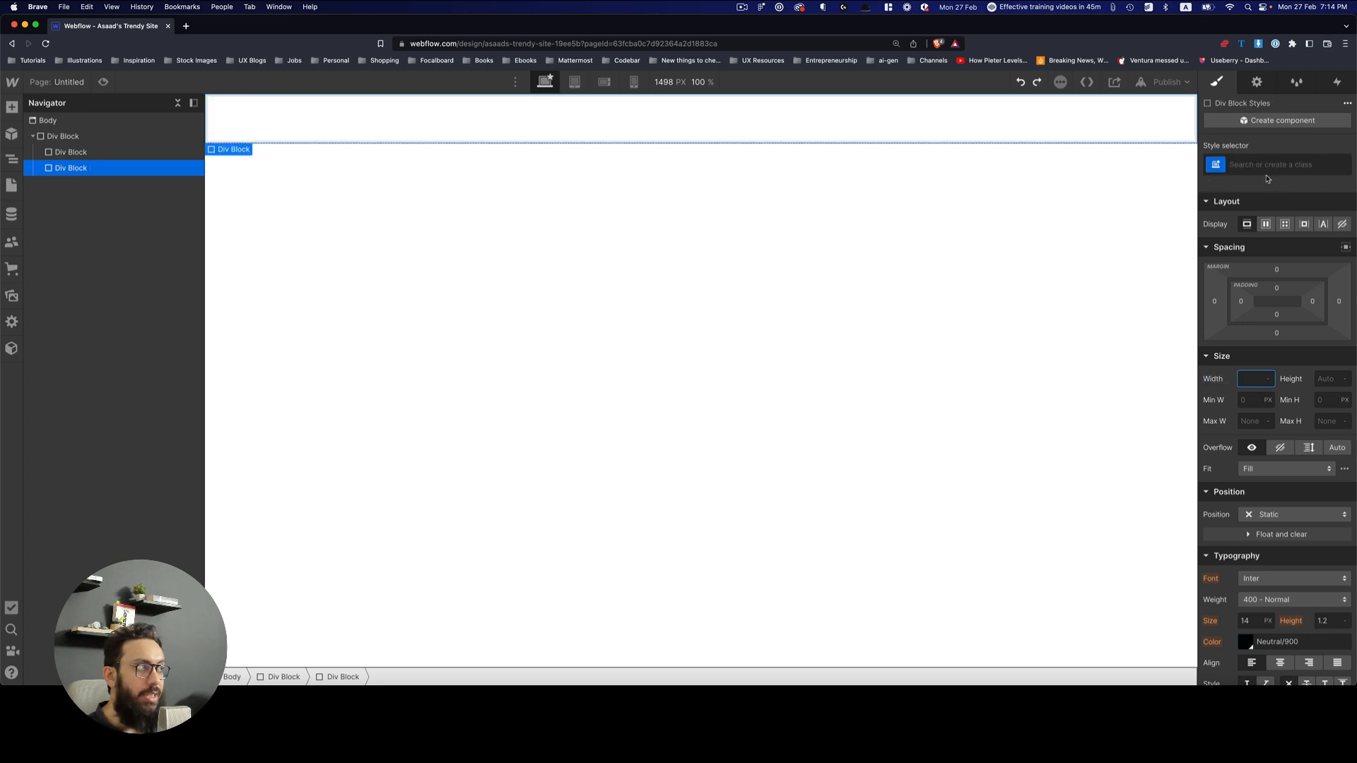
{"action": "left_click", "coordinate": [157, 136]}
{"action": "left_click", "coordinate": [148, 150]}
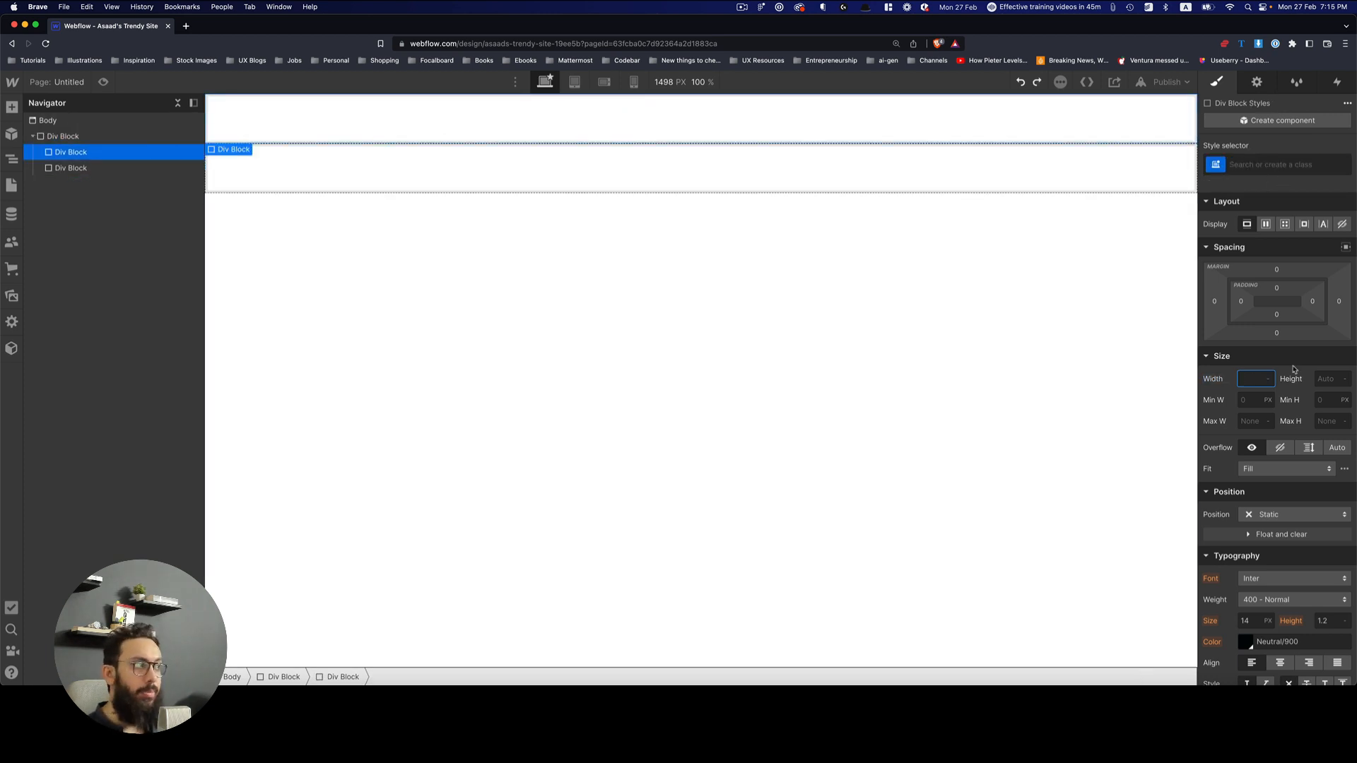
{"action": "left_click", "coordinate": [1247, 368]}
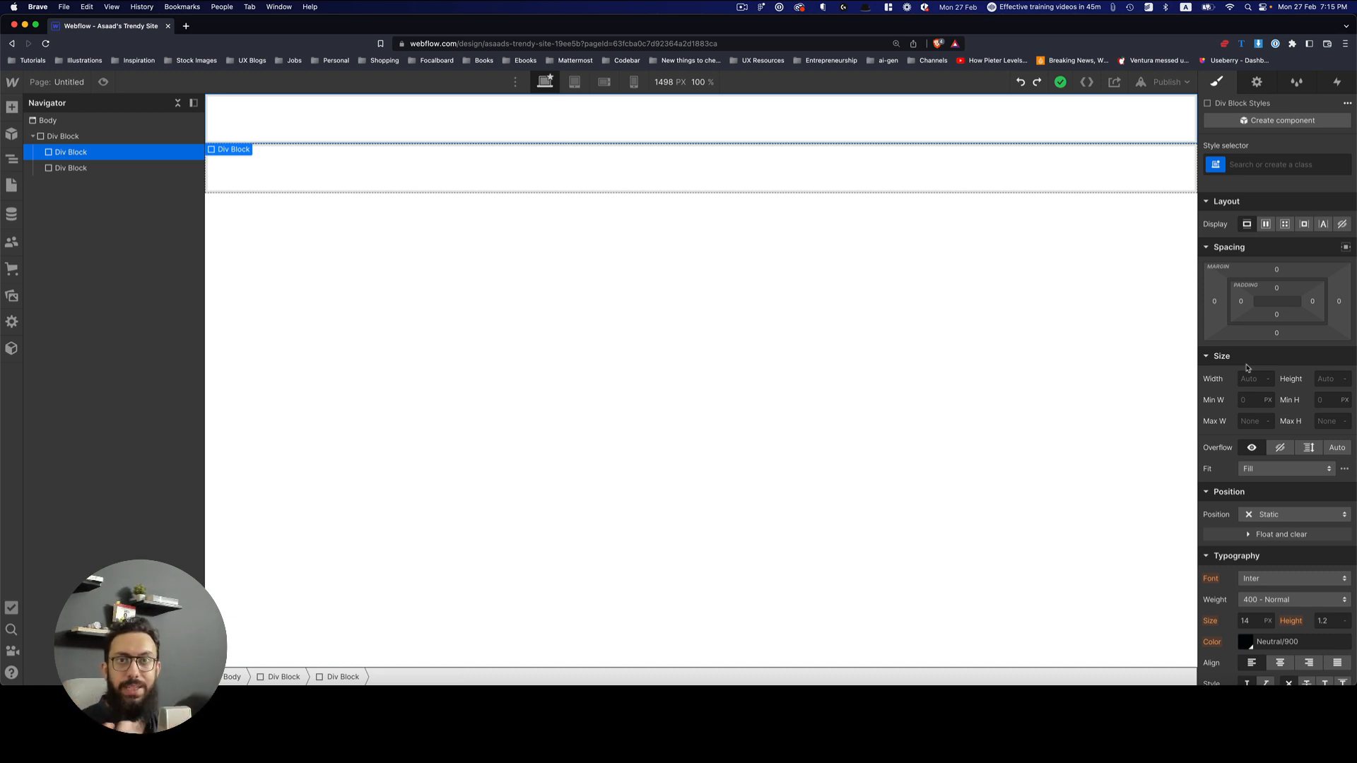
Create a new class named inner-div on the first inner Div Block.
{"action": "left_click", "coordinate": [1234, 163]}
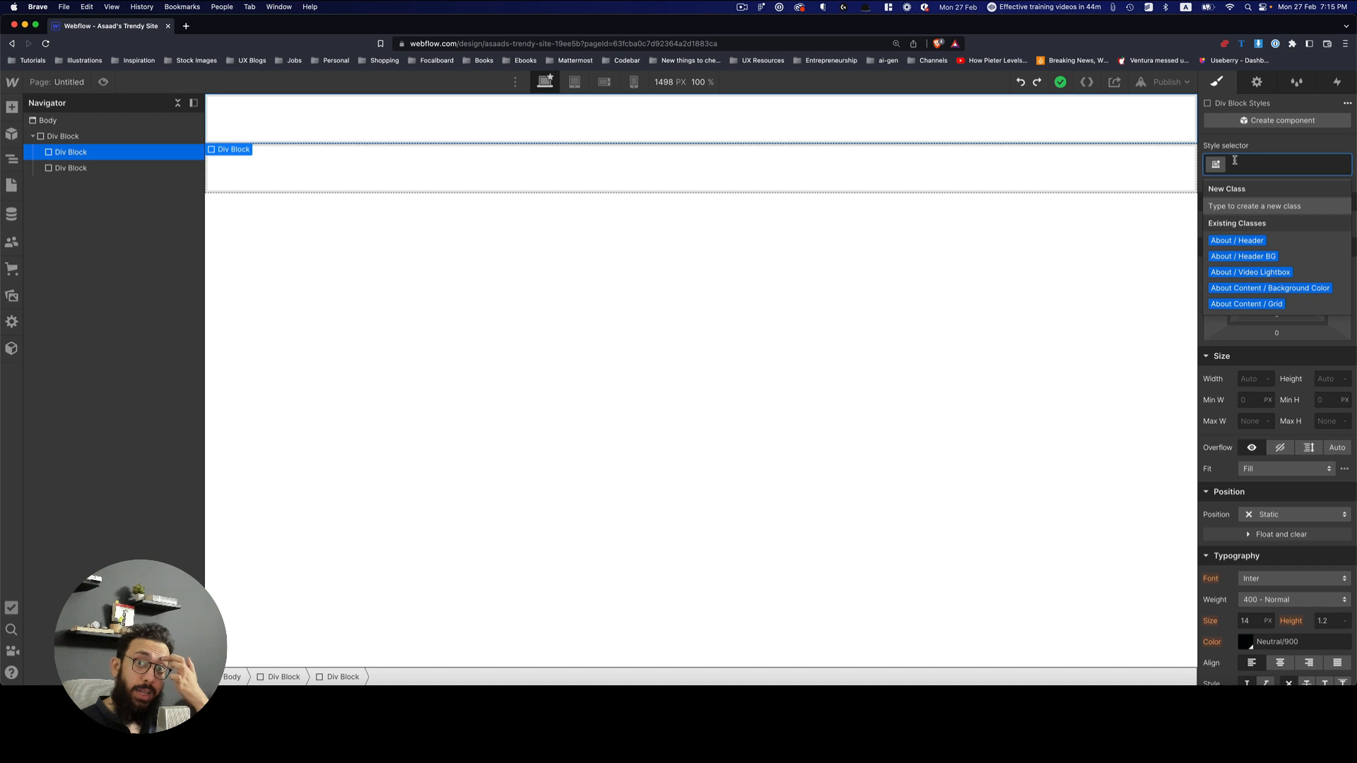
{"action": "type", "text": "inner-div"}
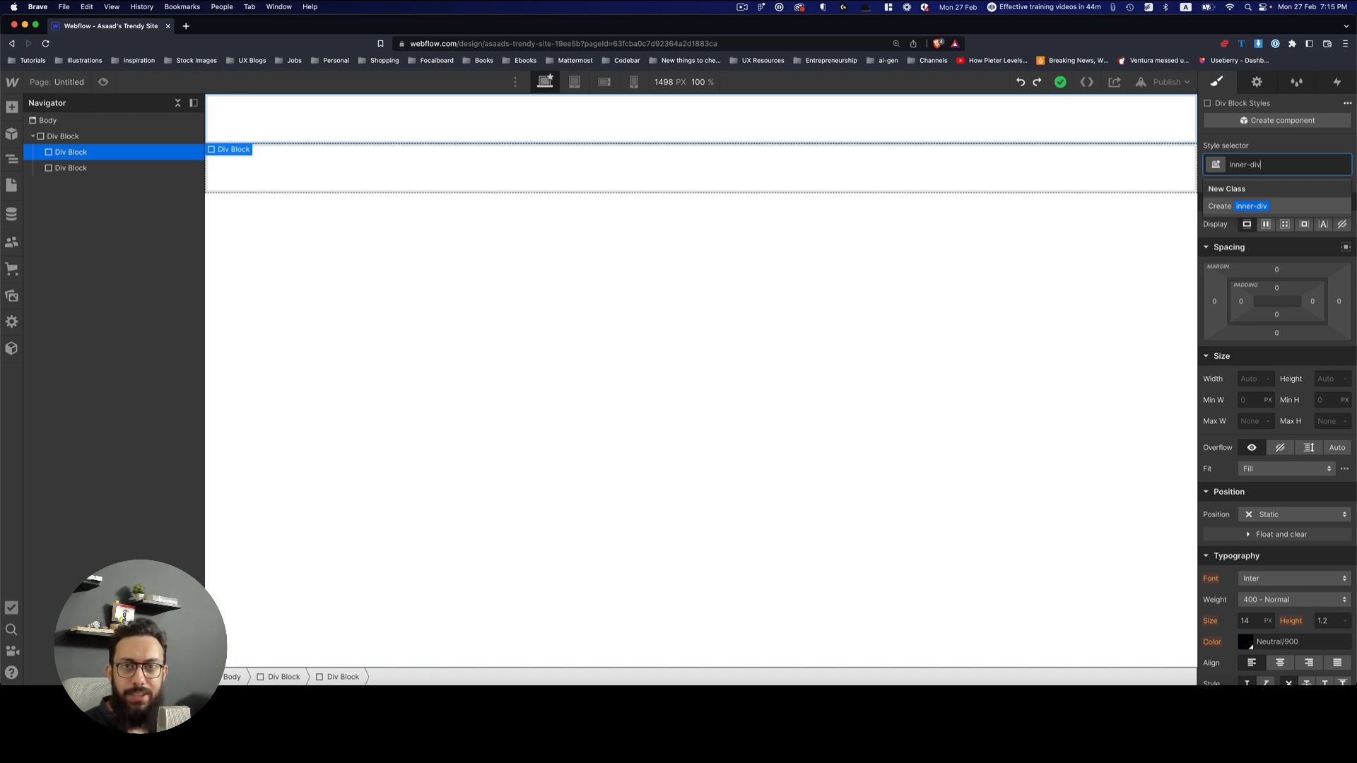
{"action": "key", "text": "super+a"}
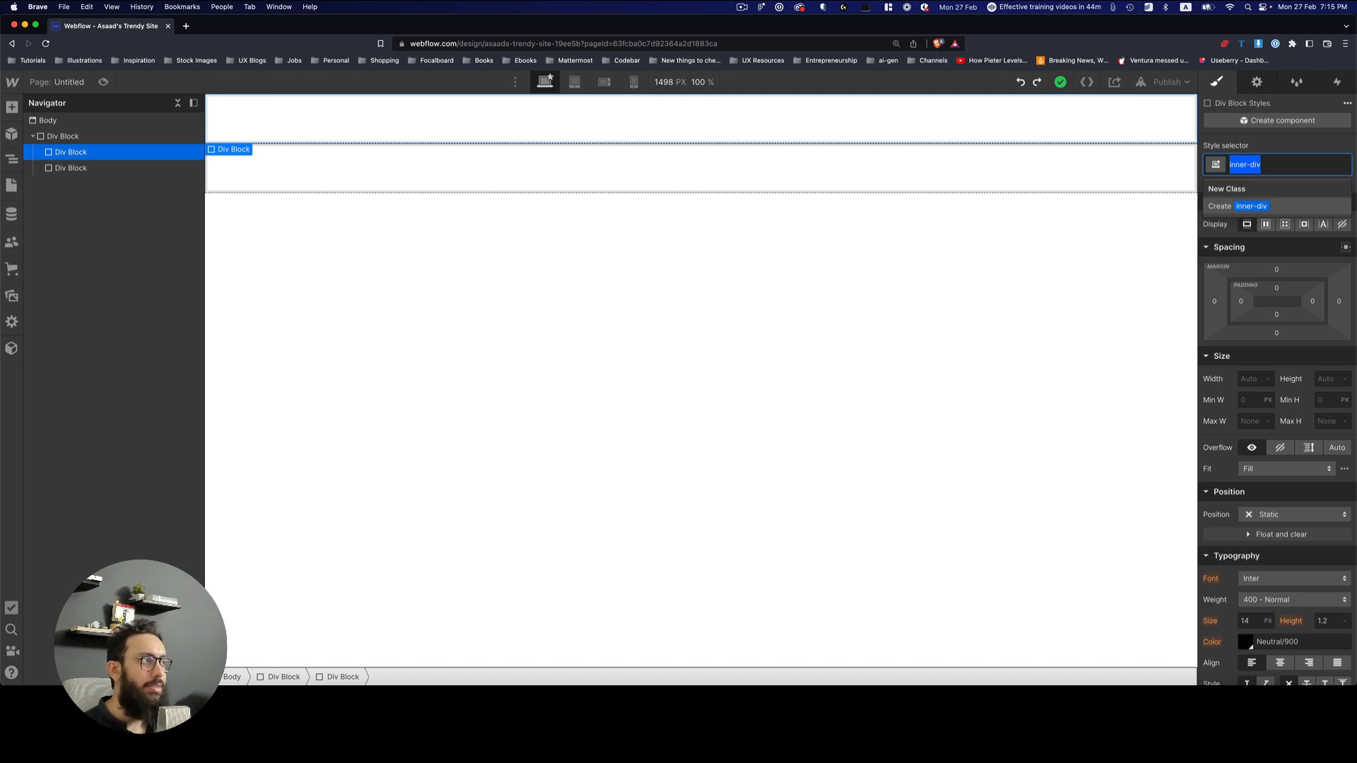
{"action": "key", "text": "Return"}
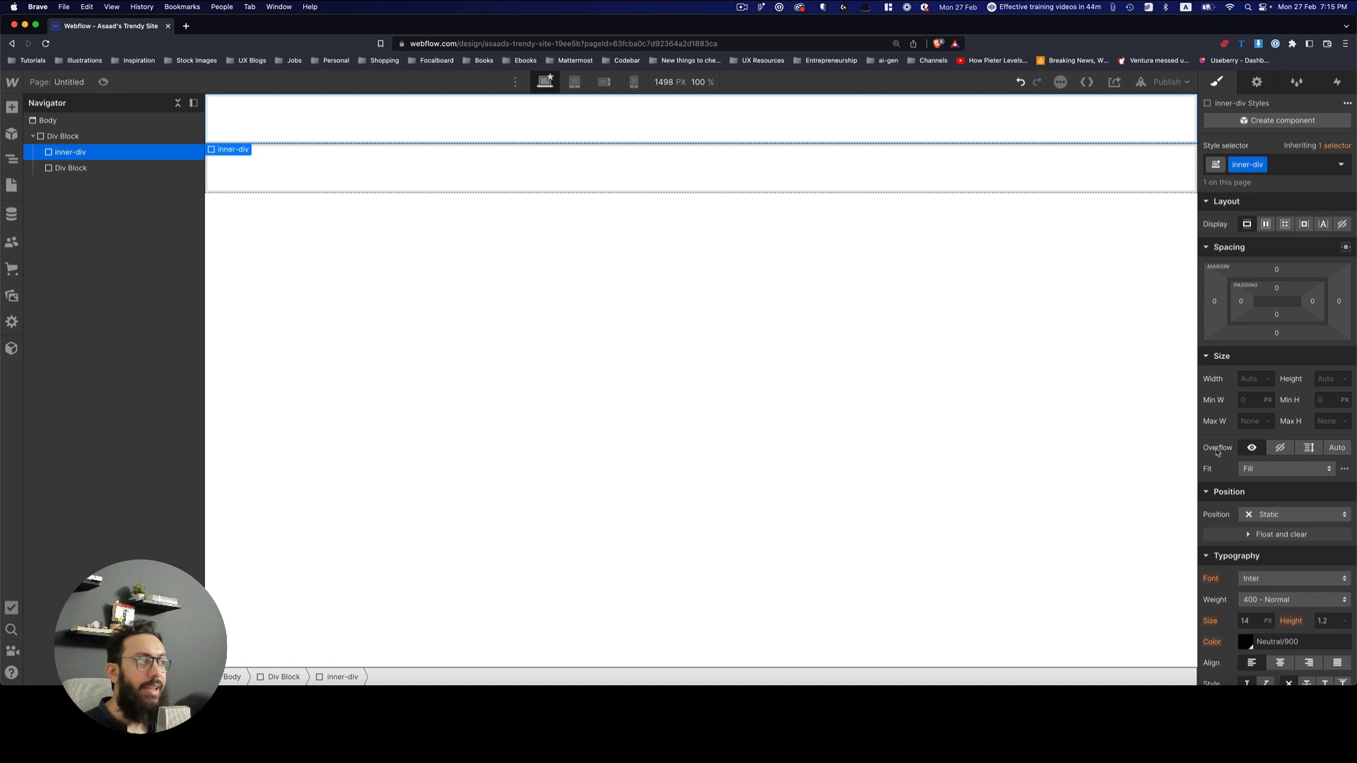
Set the width of the inner-div class to 50%.
{"action": "left_click", "coordinate": [1244, 381]}
{"action": "type", "text": "50"}
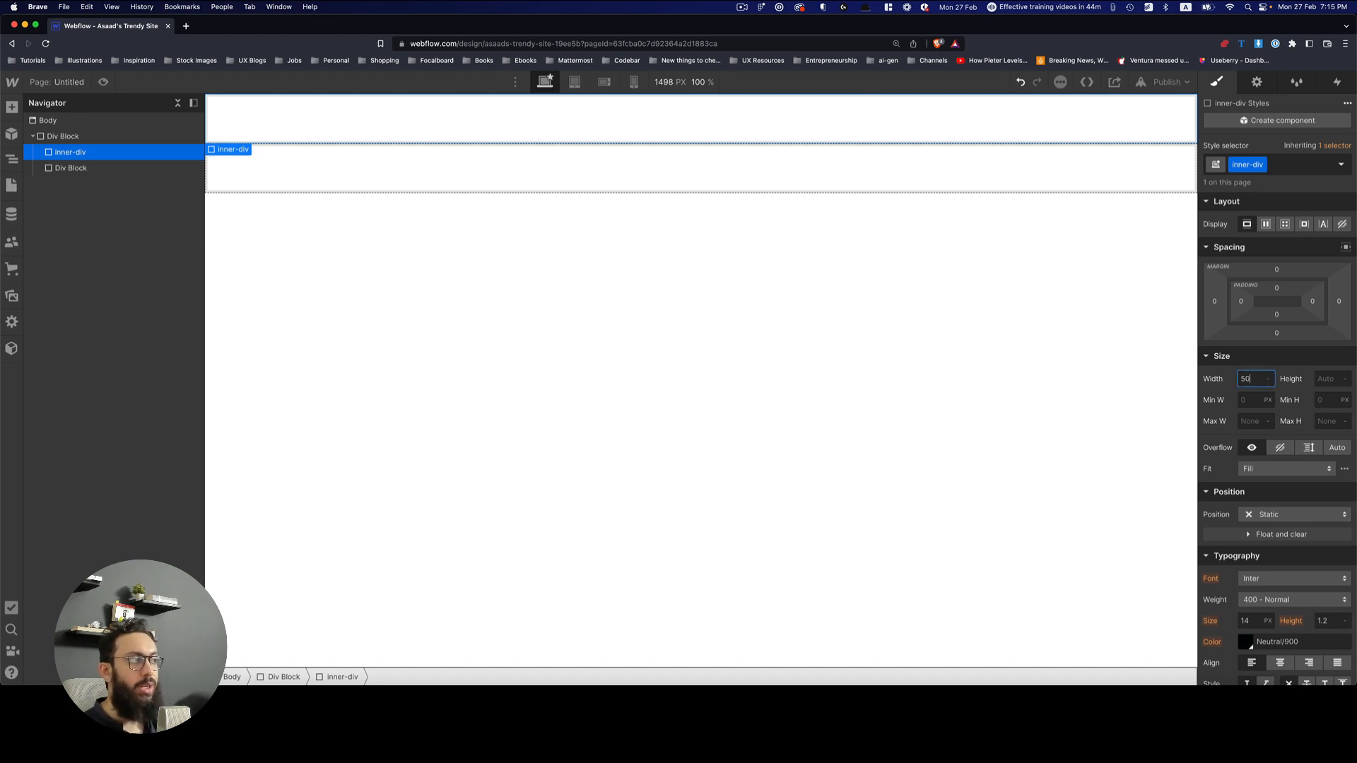
{"action": "key", "text": "super+z"}
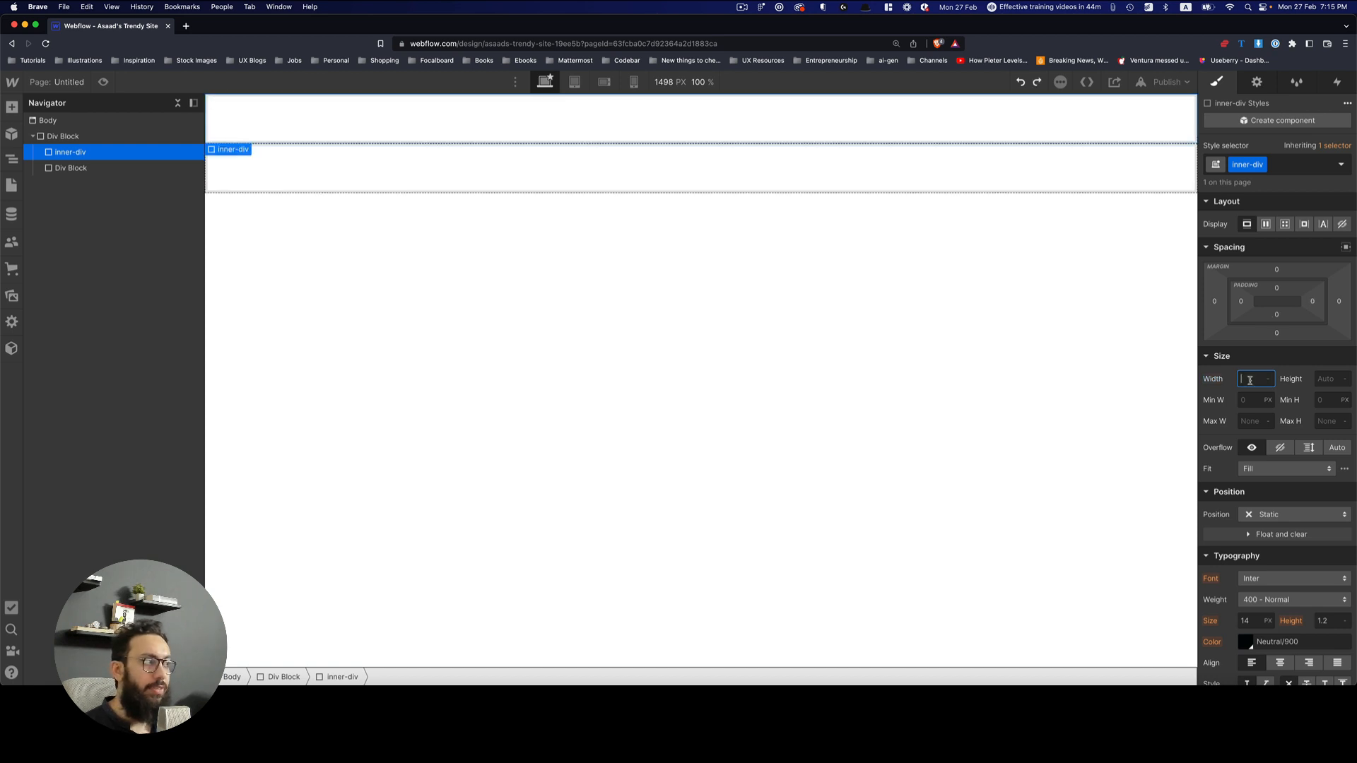
{"action": "type", "text": "50%"}
{"action": "key", "text": "Return"}
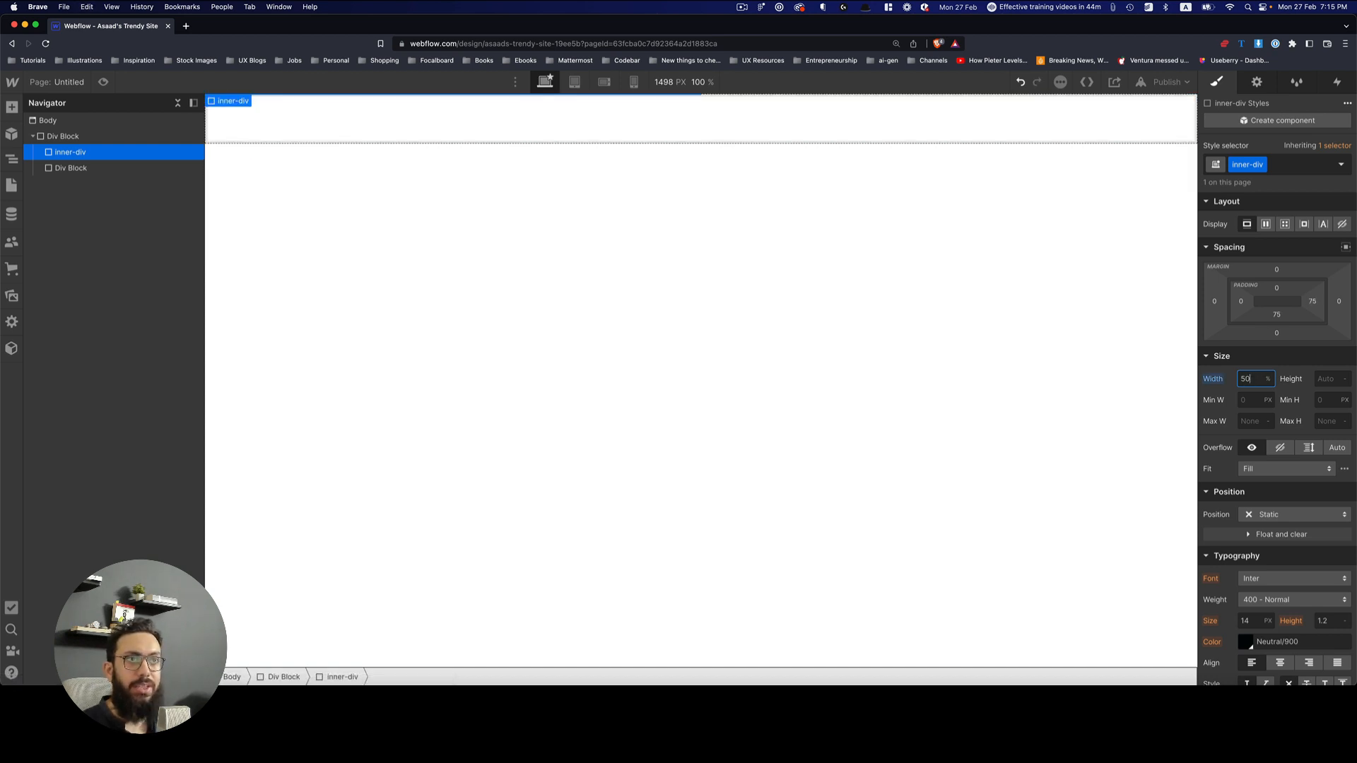
{"action": "left_click", "coordinate": [1277, 314]}
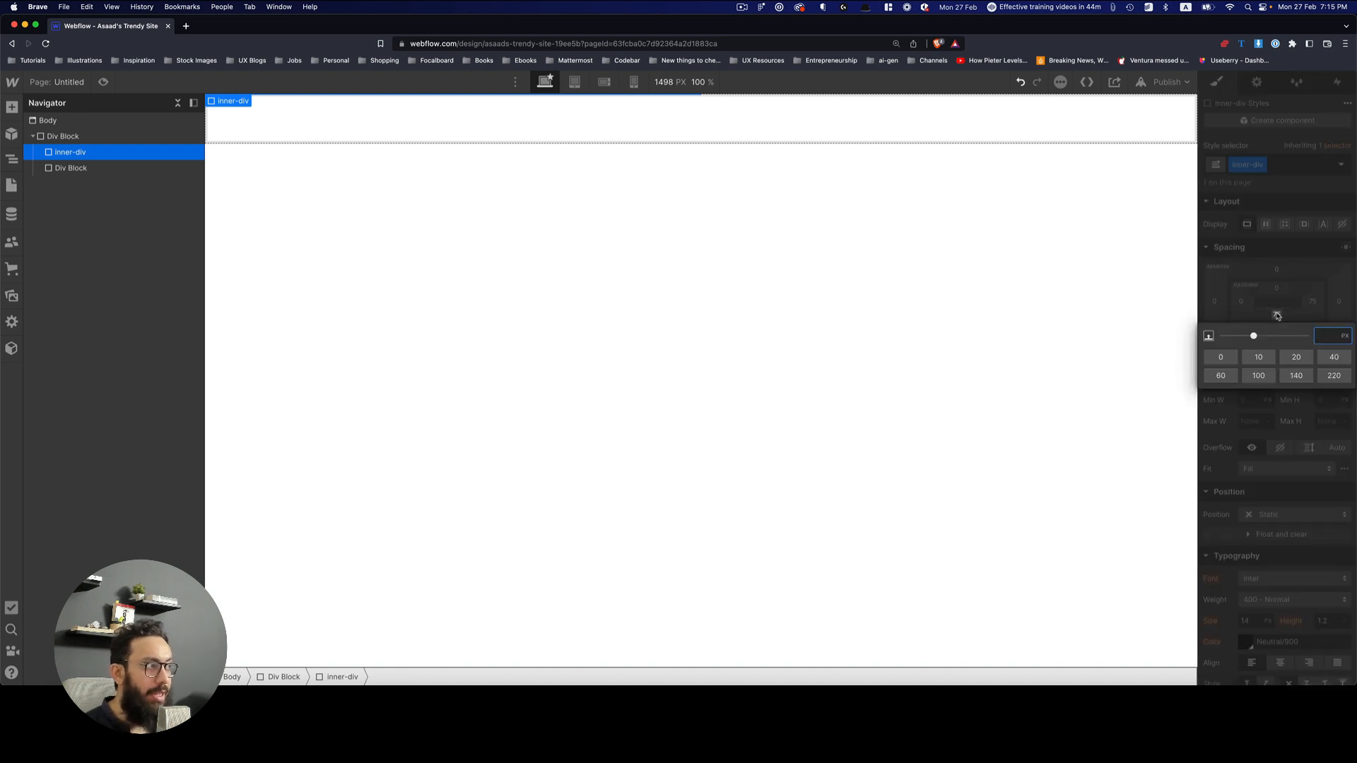
{"action": "key", "text": "Escape"}
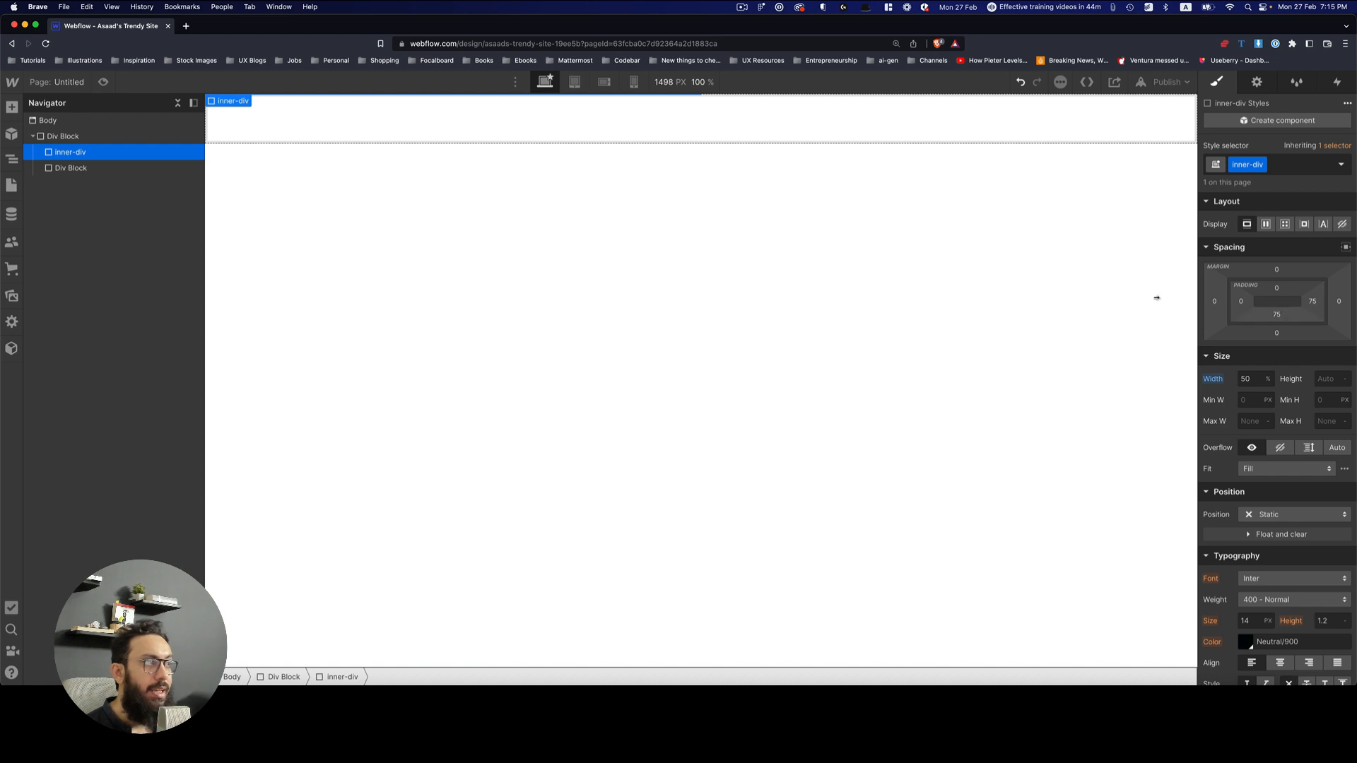
Compare the style settings of the inner-div block with those of the unclassed Div Block below it.
{"action": "left_click", "coordinate": [251, 134]}
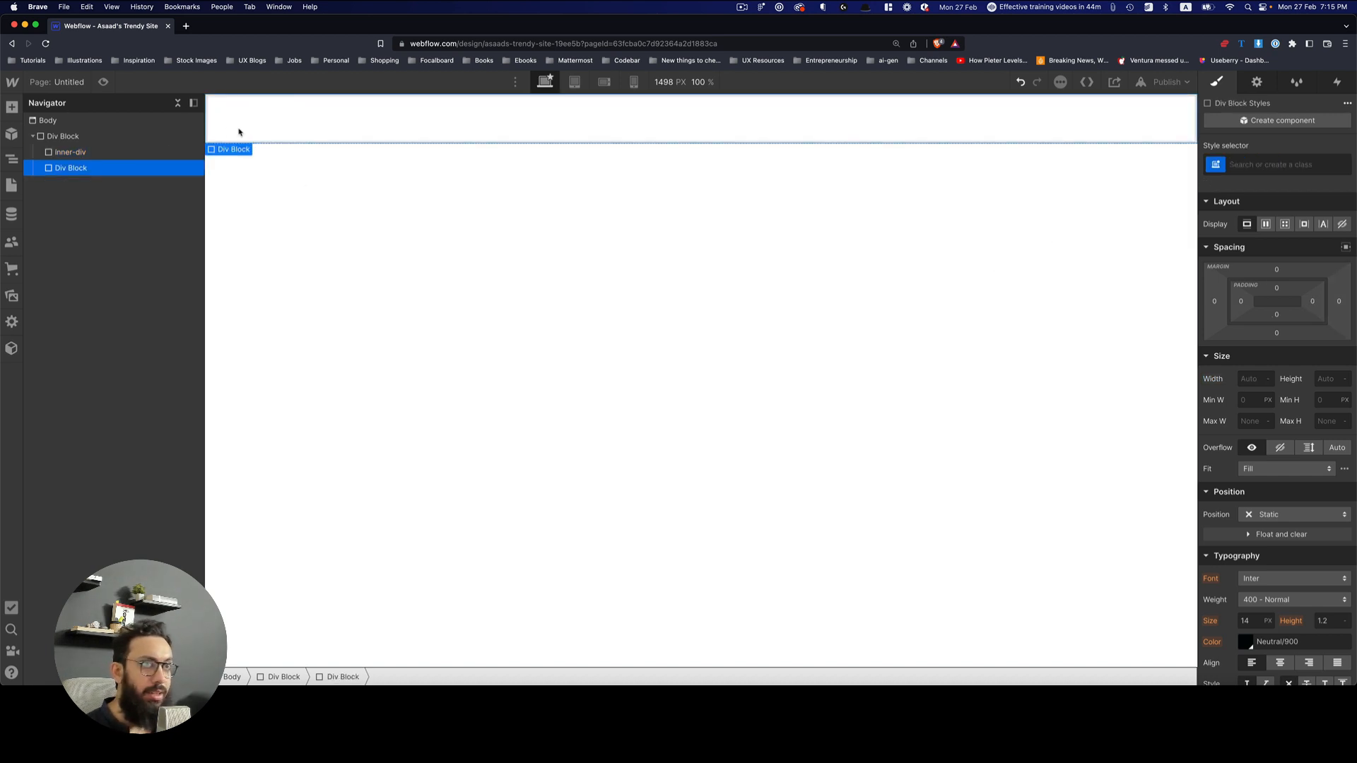
{"action": "left_click", "coordinate": [219, 126]}
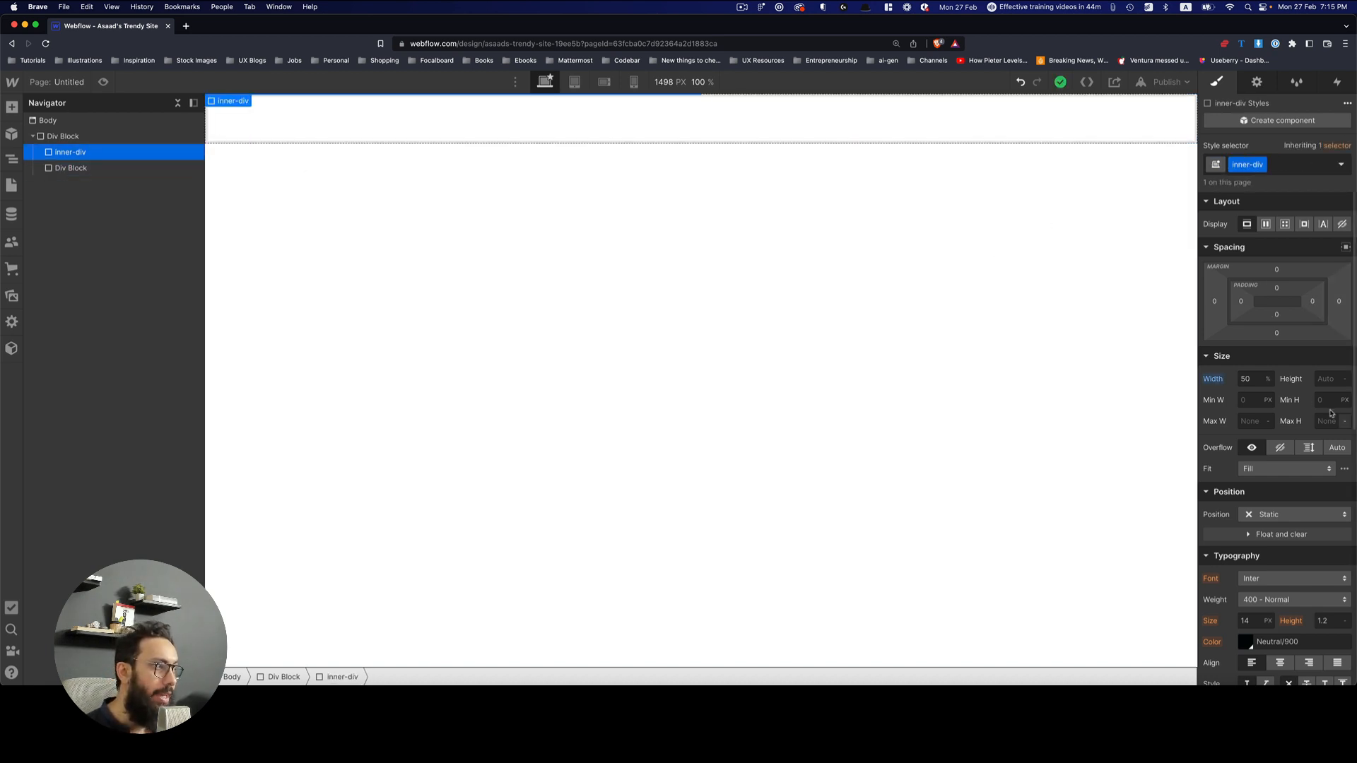
{"action": "left_click", "coordinate": [95, 167]}
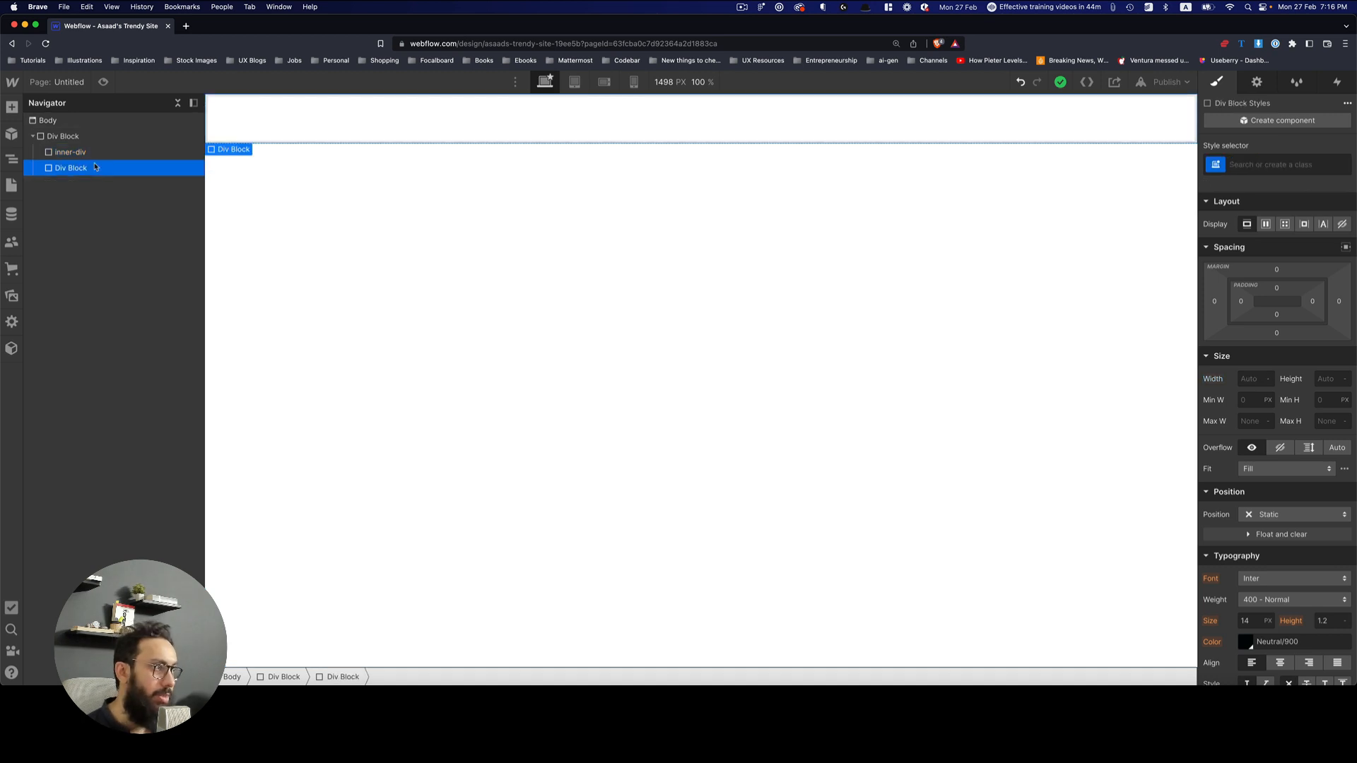
{"action": "left_click", "coordinate": [1261, 159]}
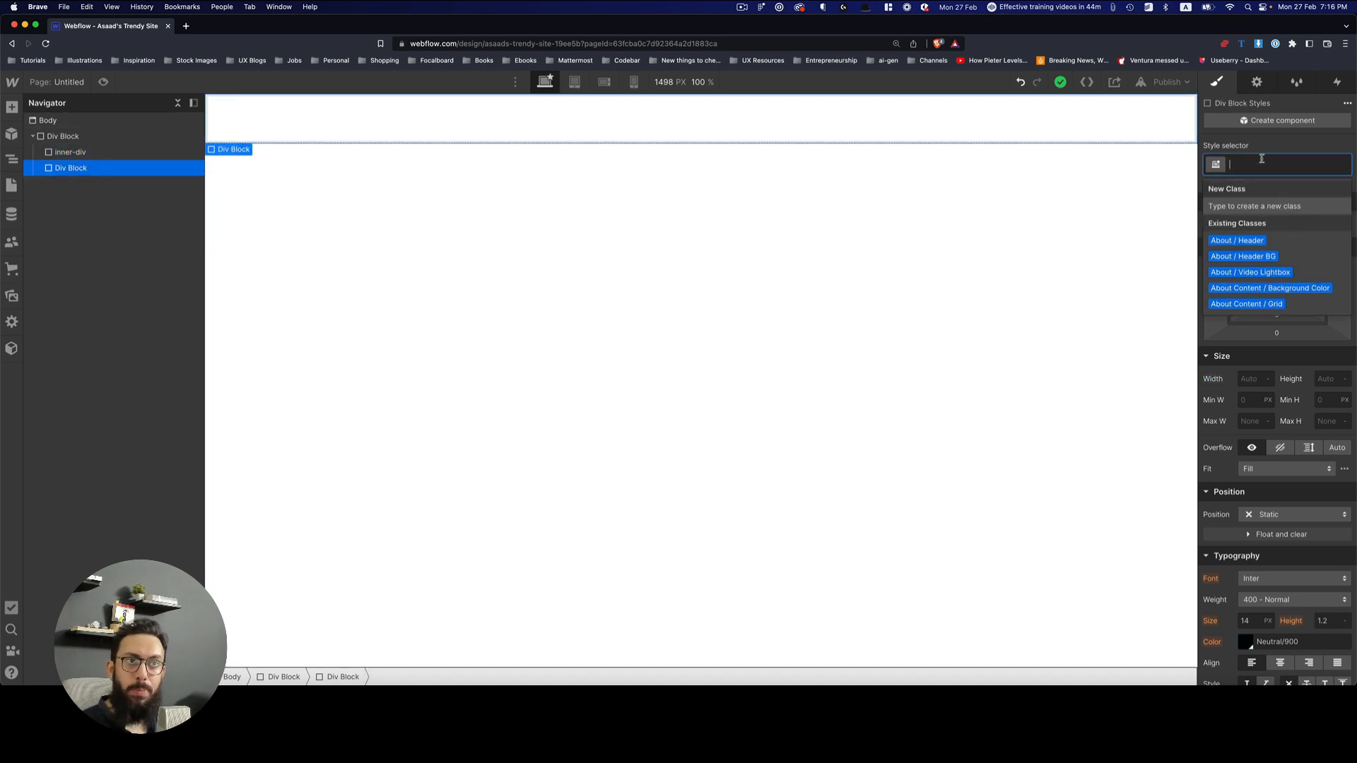
Give the inner-div class a red background colour, #fe3939.
{"action": "left_click", "coordinate": [135, 152]}
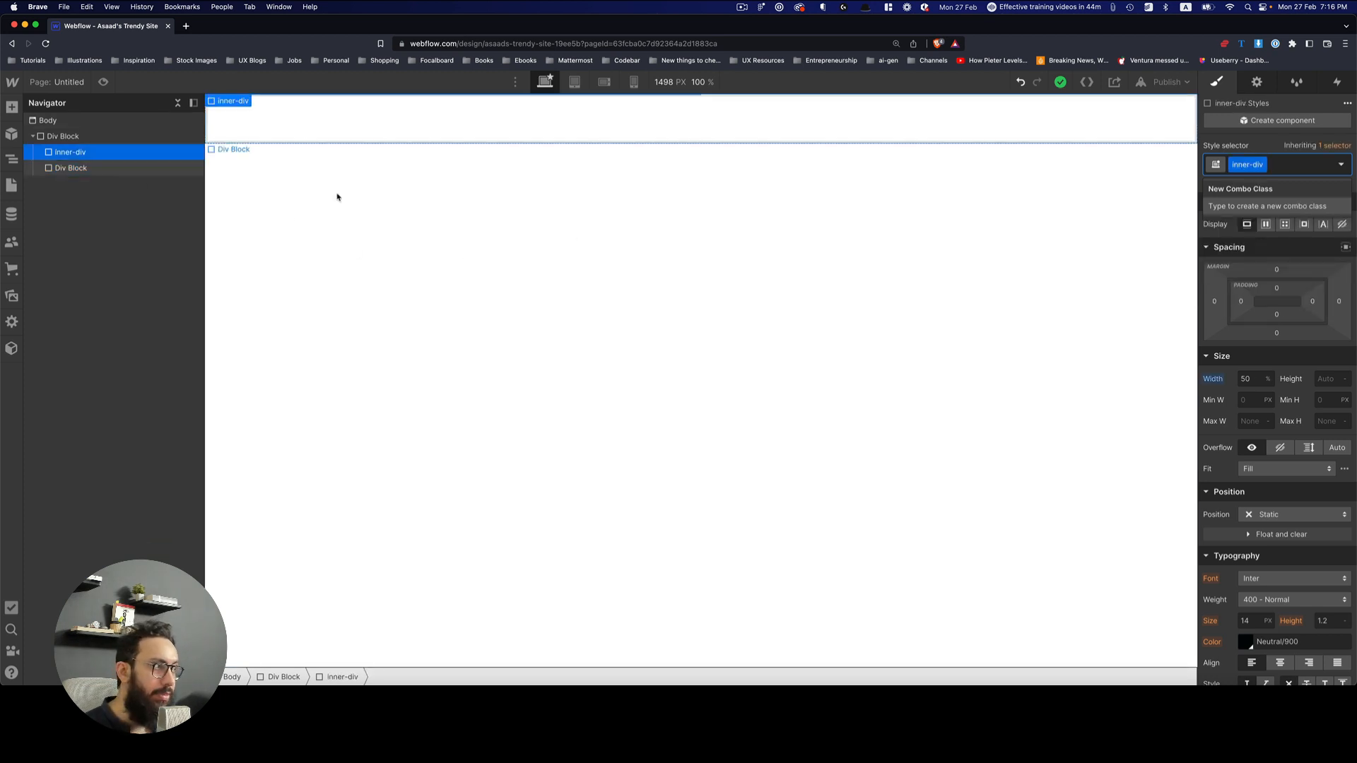
{"action": "scroll", "coordinate": [1244, 622], "scroll_direction": "down", "scroll_amount": 4}
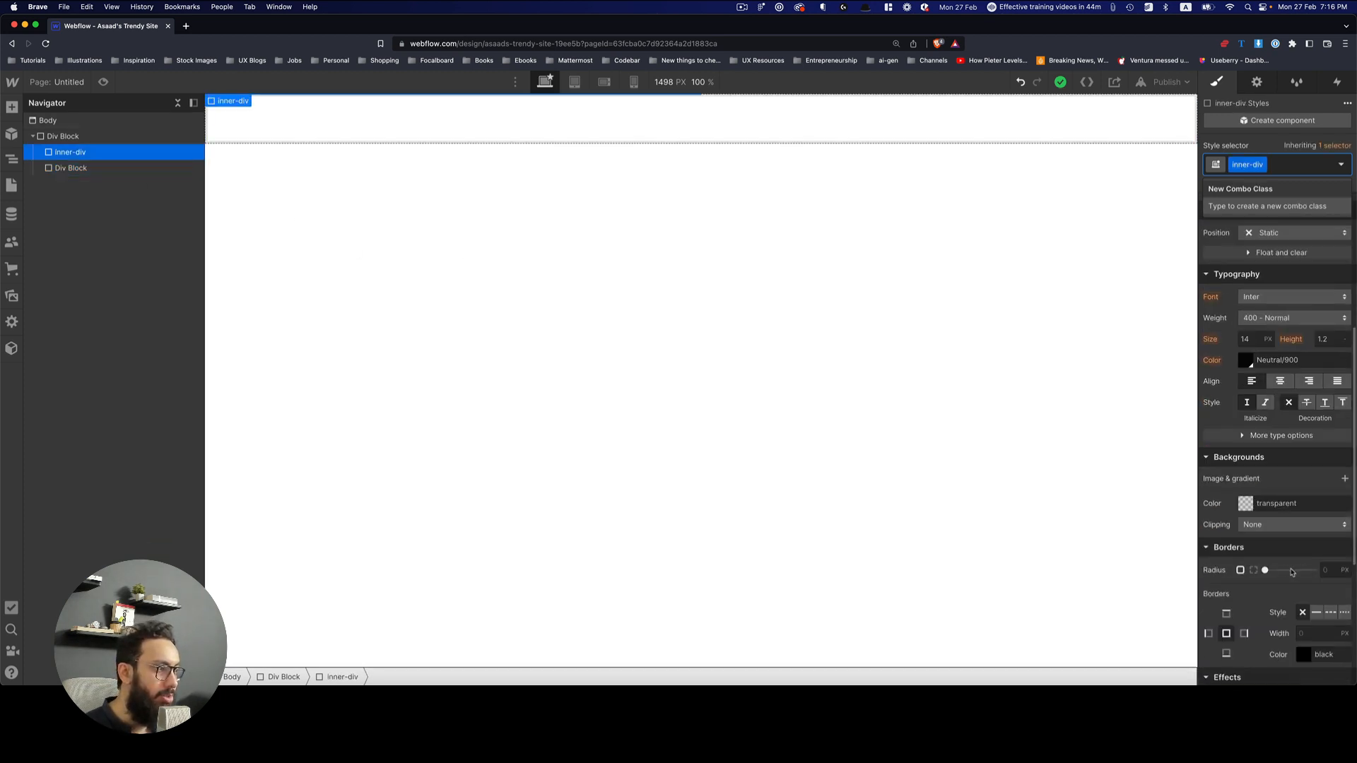
{"action": "left_click", "coordinate": [1244, 506]}
{"action": "left_click_drag", "start_coordinate": [1278, 323], "coordinate": [1280, 267]}
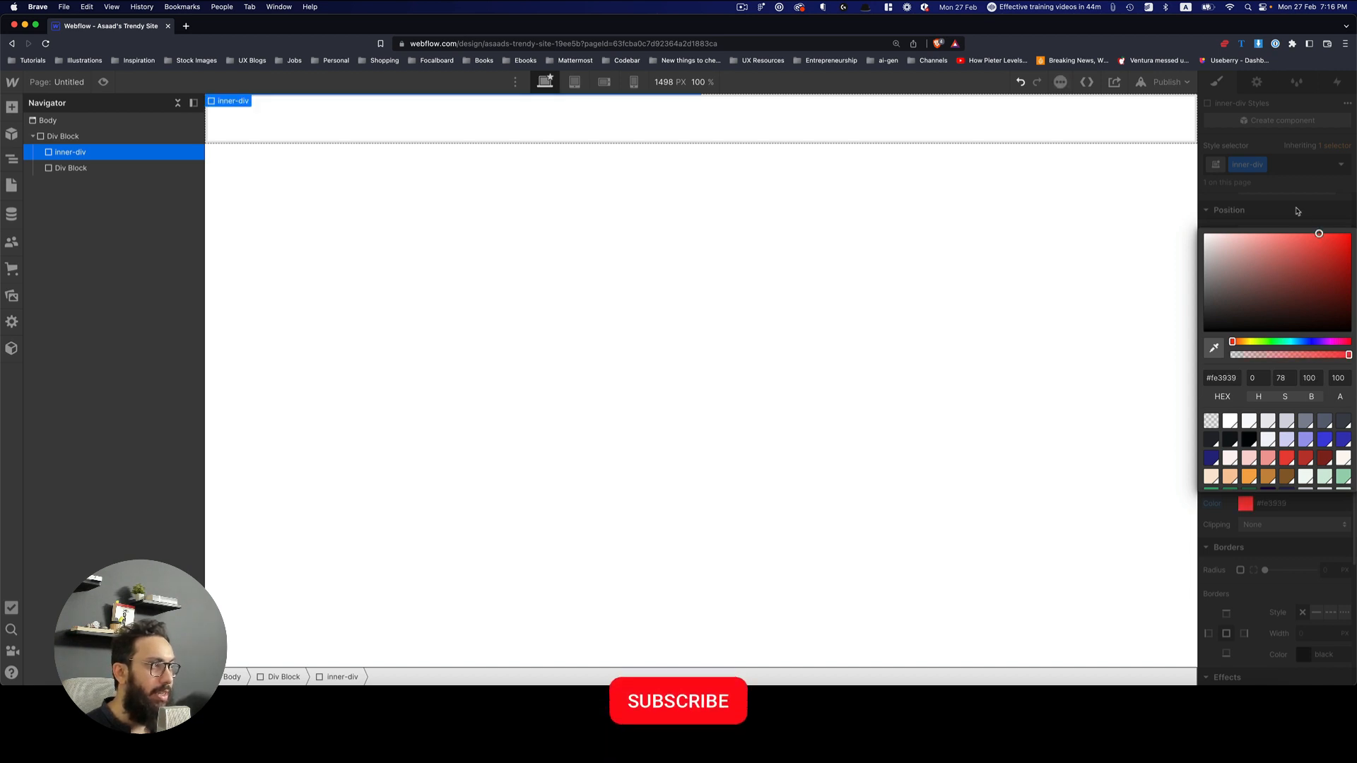
Set the height of the inner-div class to 200 px.
{"action": "scroll", "coordinate": [1282, 297], "scroll_direction": "up", "scroll_amount": 4}
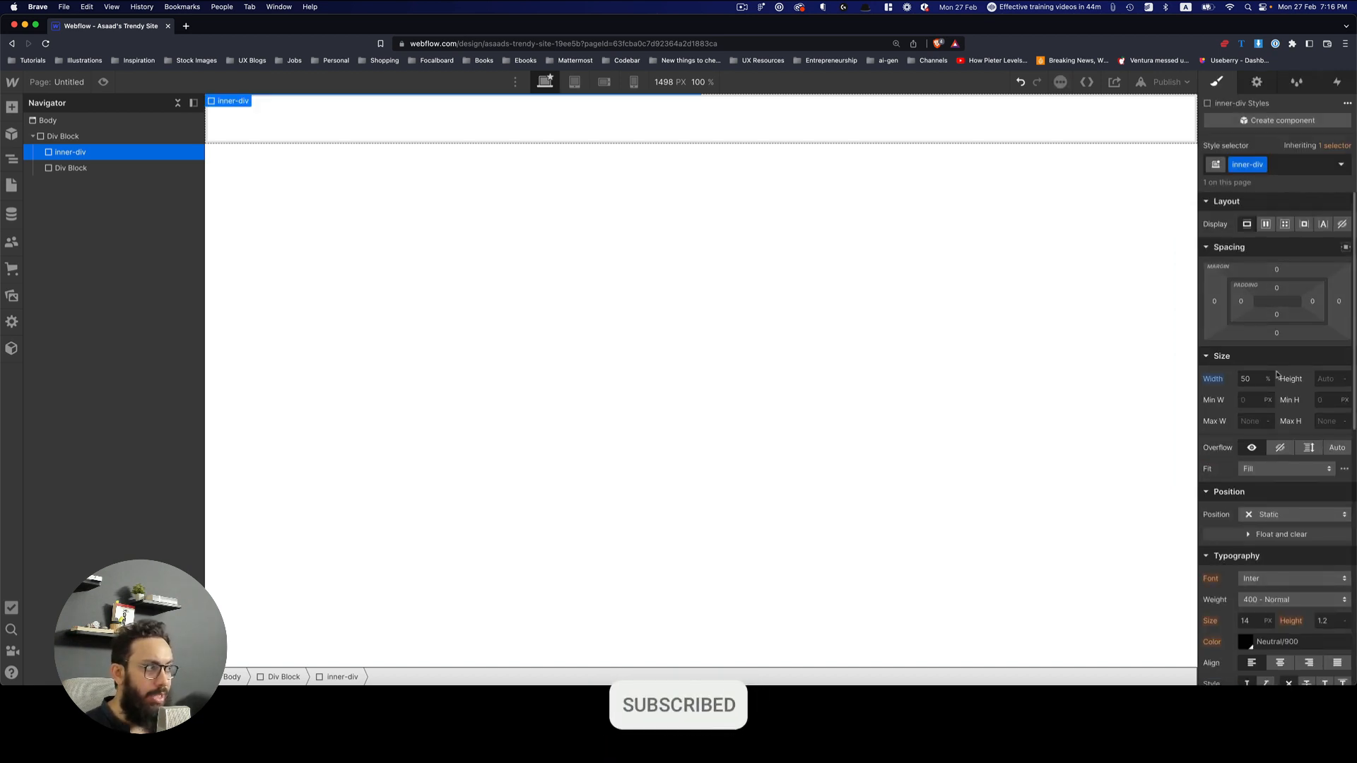
{"action": "left_click", "coordinate": [1324, 379]}
{"action": "type", "text": "200"}
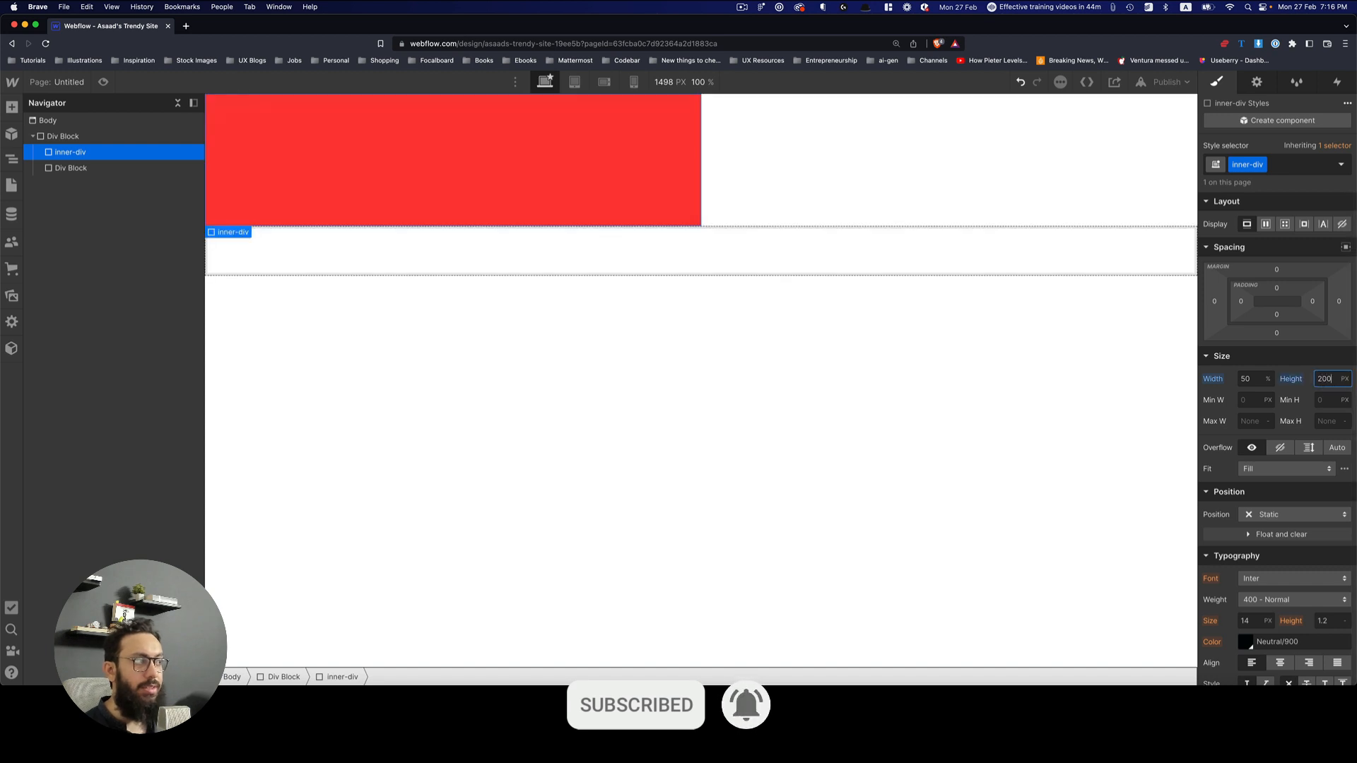
{"action": "left_click", "coordinate": [930, 403]}
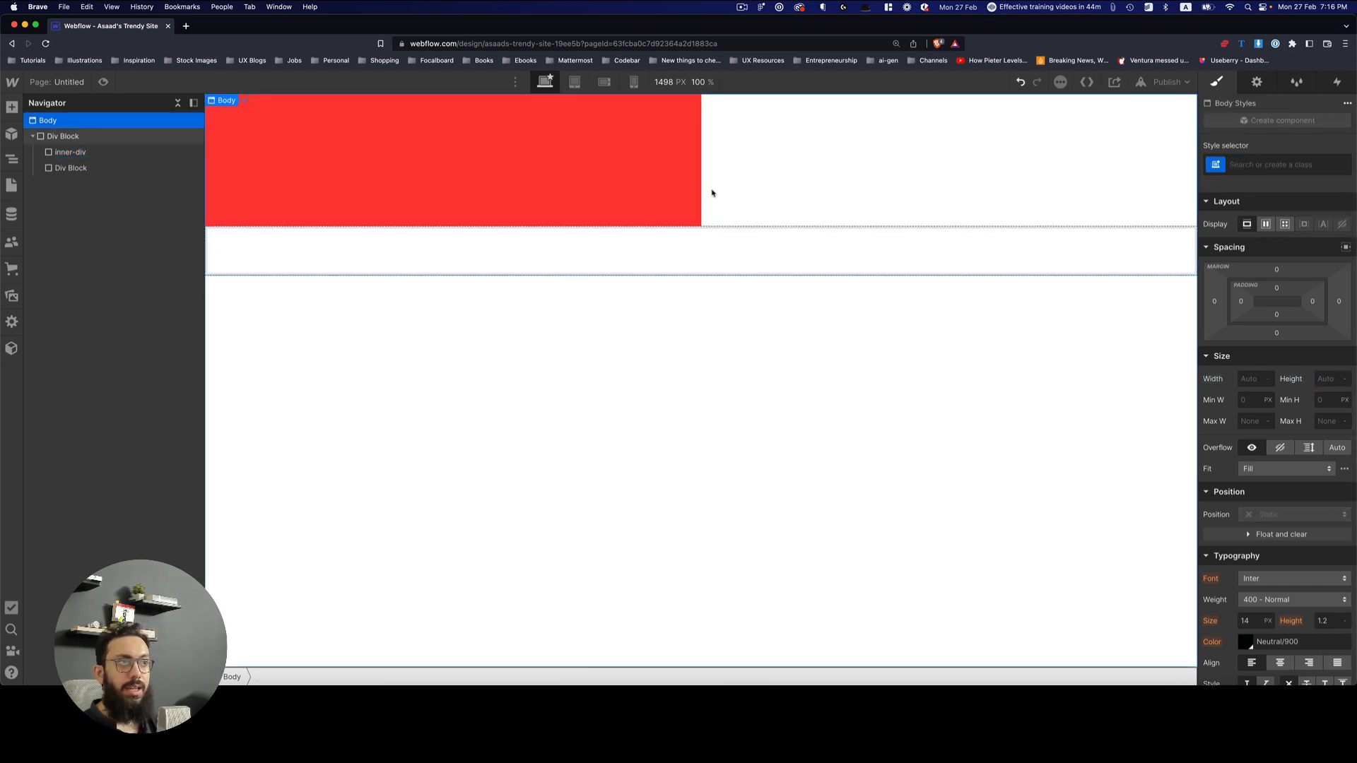
Apply the existing inner-div class to the second inner Div Block.
{"action": "left_click", "coordinate": [635, 271]}
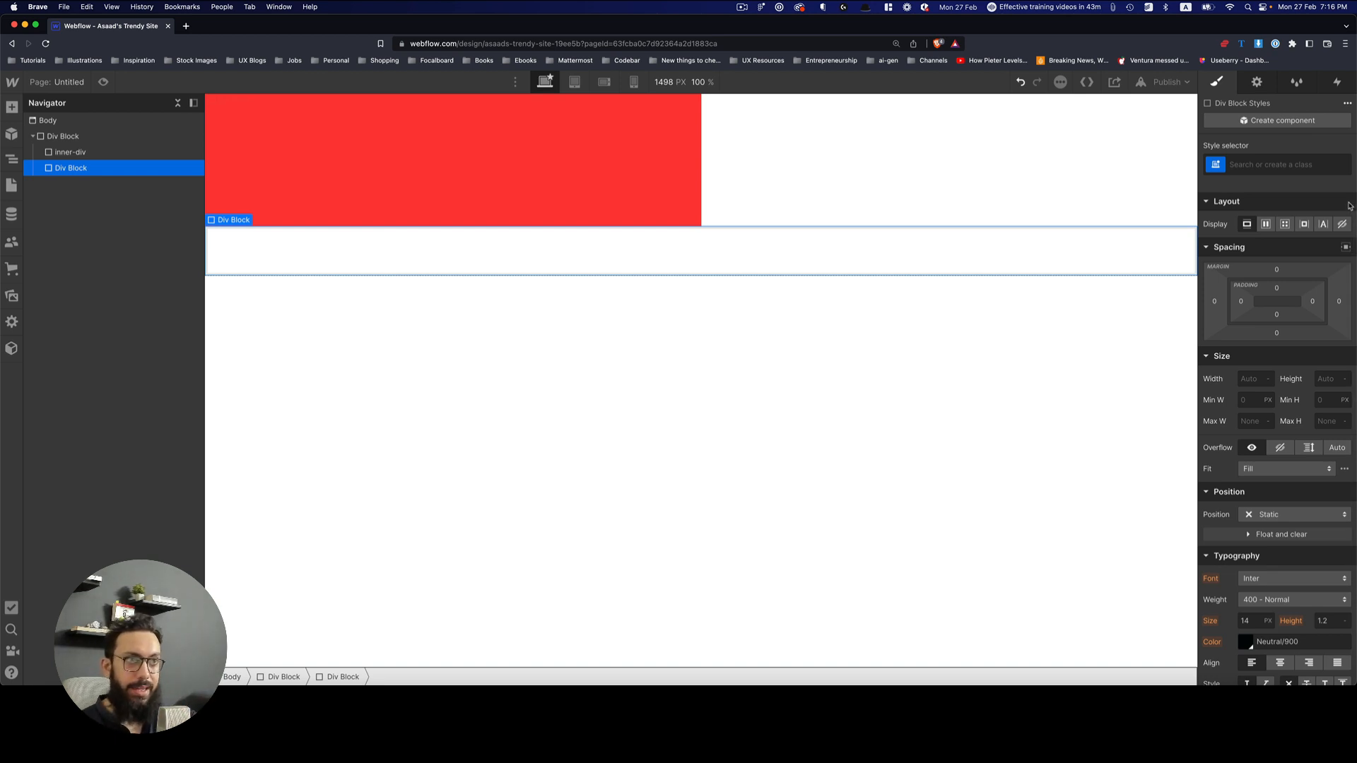
{"action": "left_click", "coordinate": [1289, 164]}
{"action": "type", "text": "inner"}
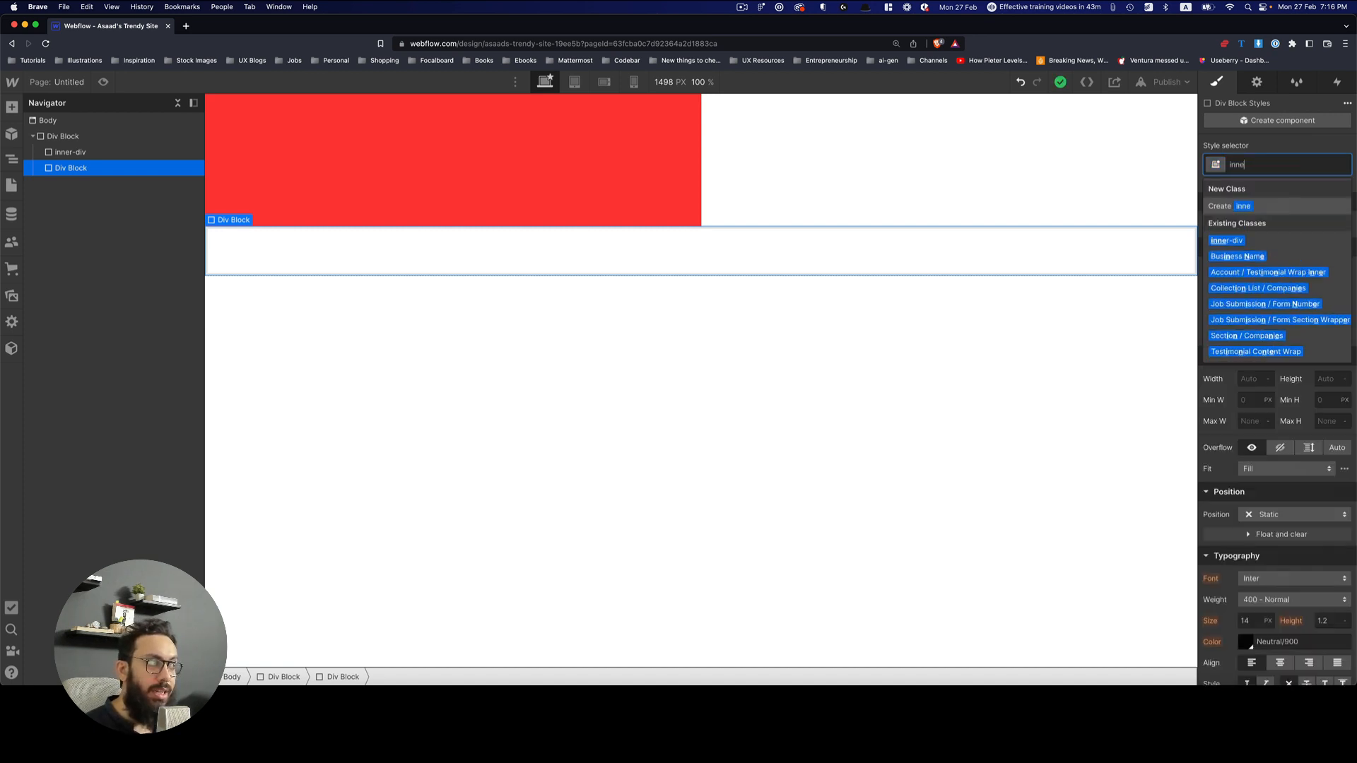
{"action": "left_click", "coordinate": [1239, 241]}
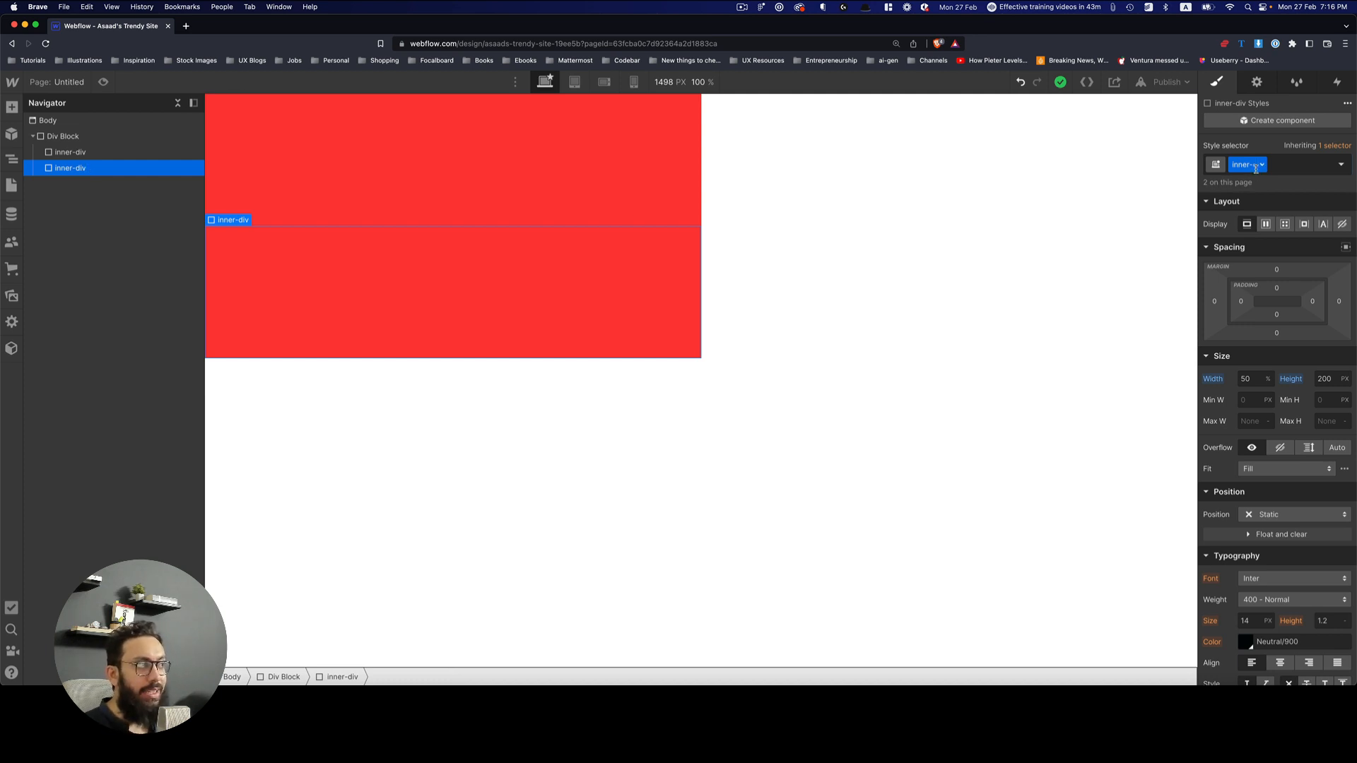
{"action": "left_click", "coordinate": [749, 247]}
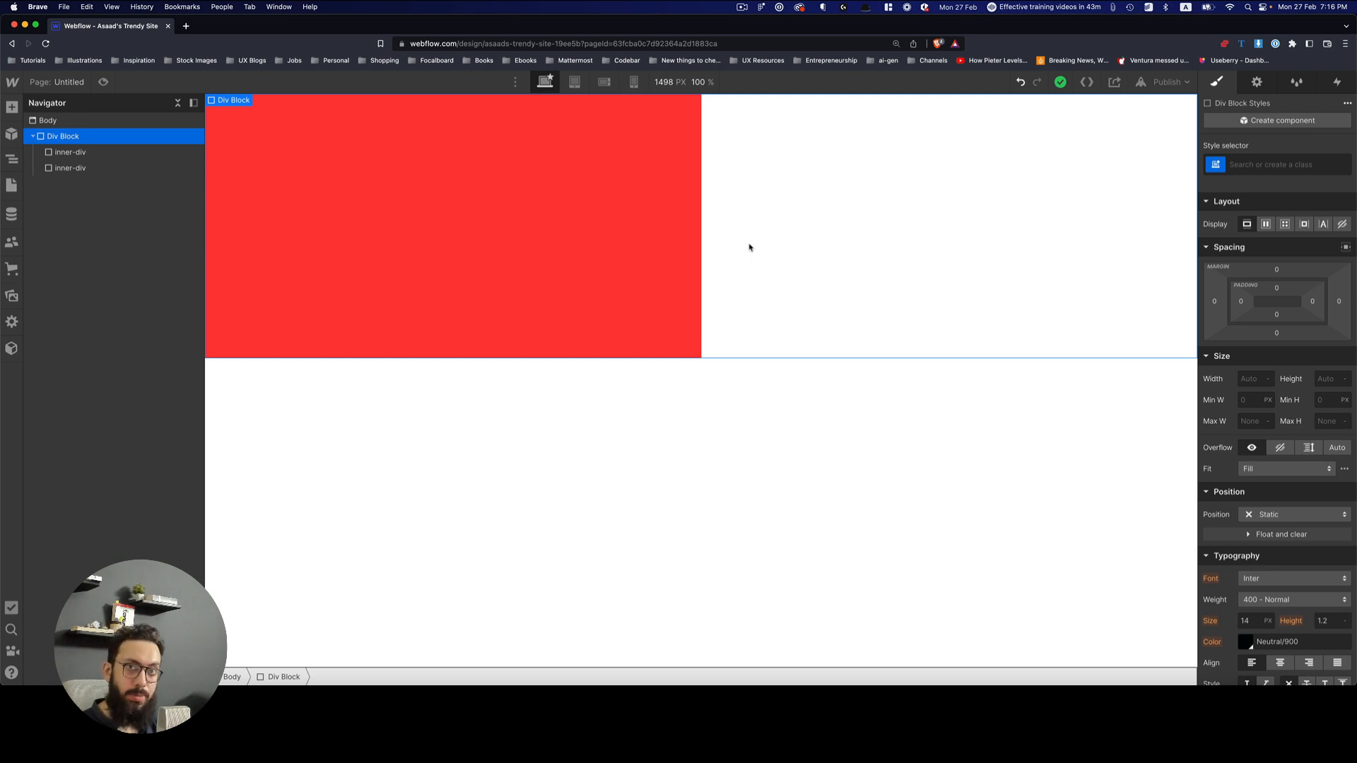
{"action": "left_click", "coordinate": [639, 258]}
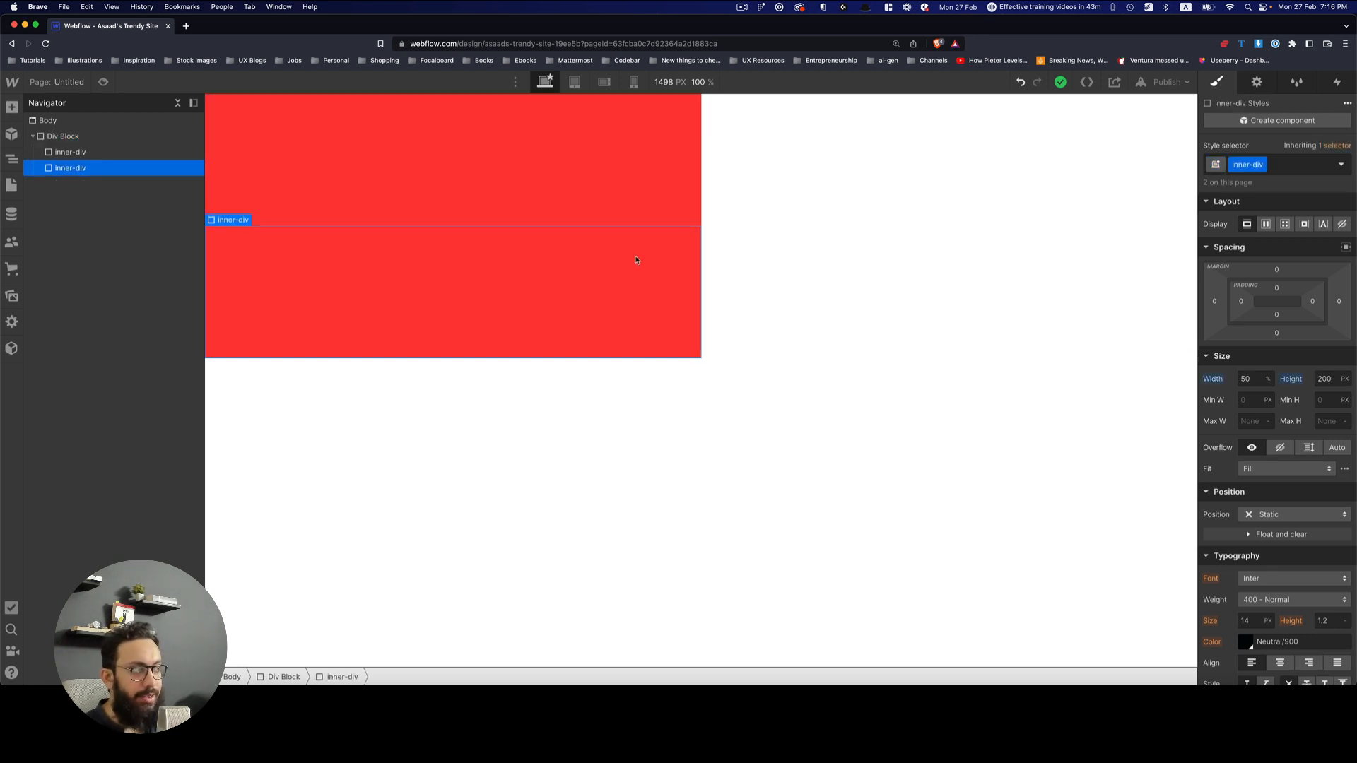
{"action": "left_click", "coordinate": [851, 234]}
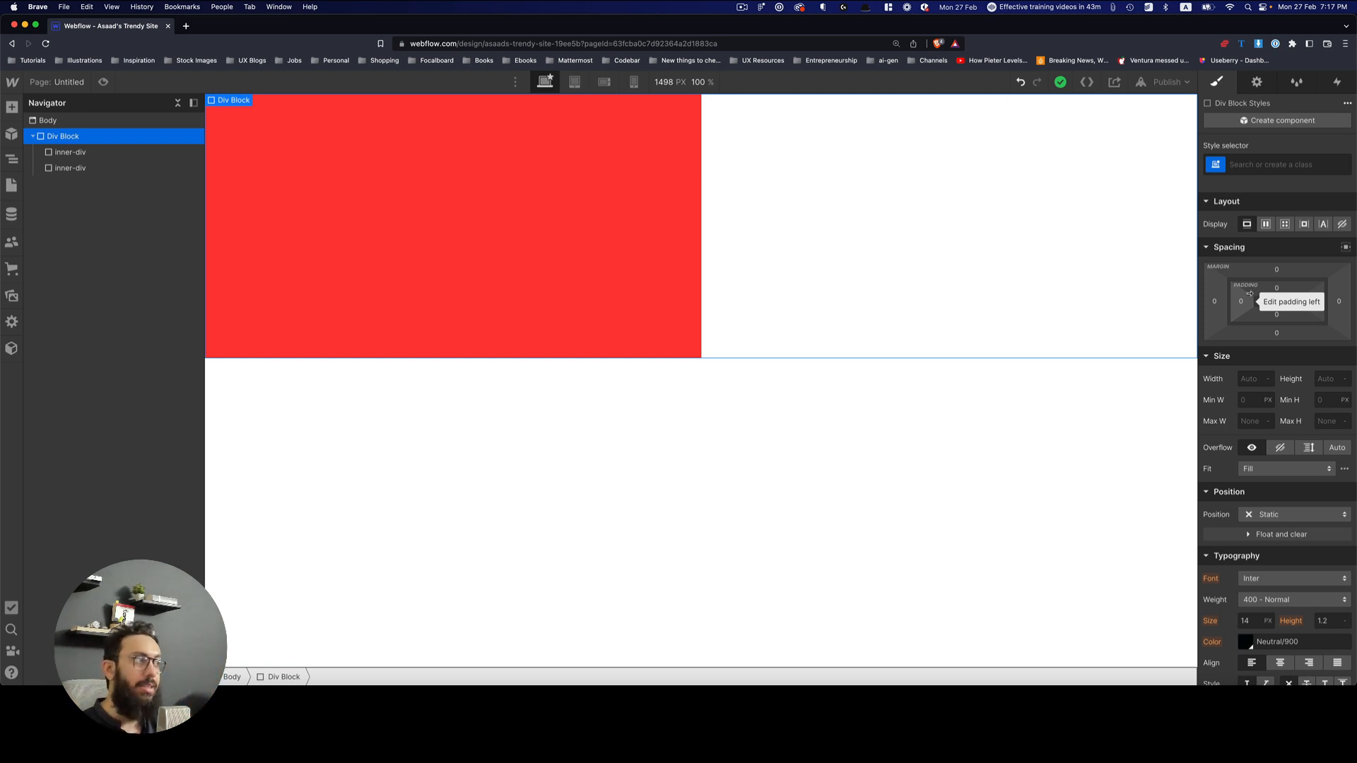
Create a new class named body on the page's Body element.
{"action": "left_click", "coordinate": [164, 120]}
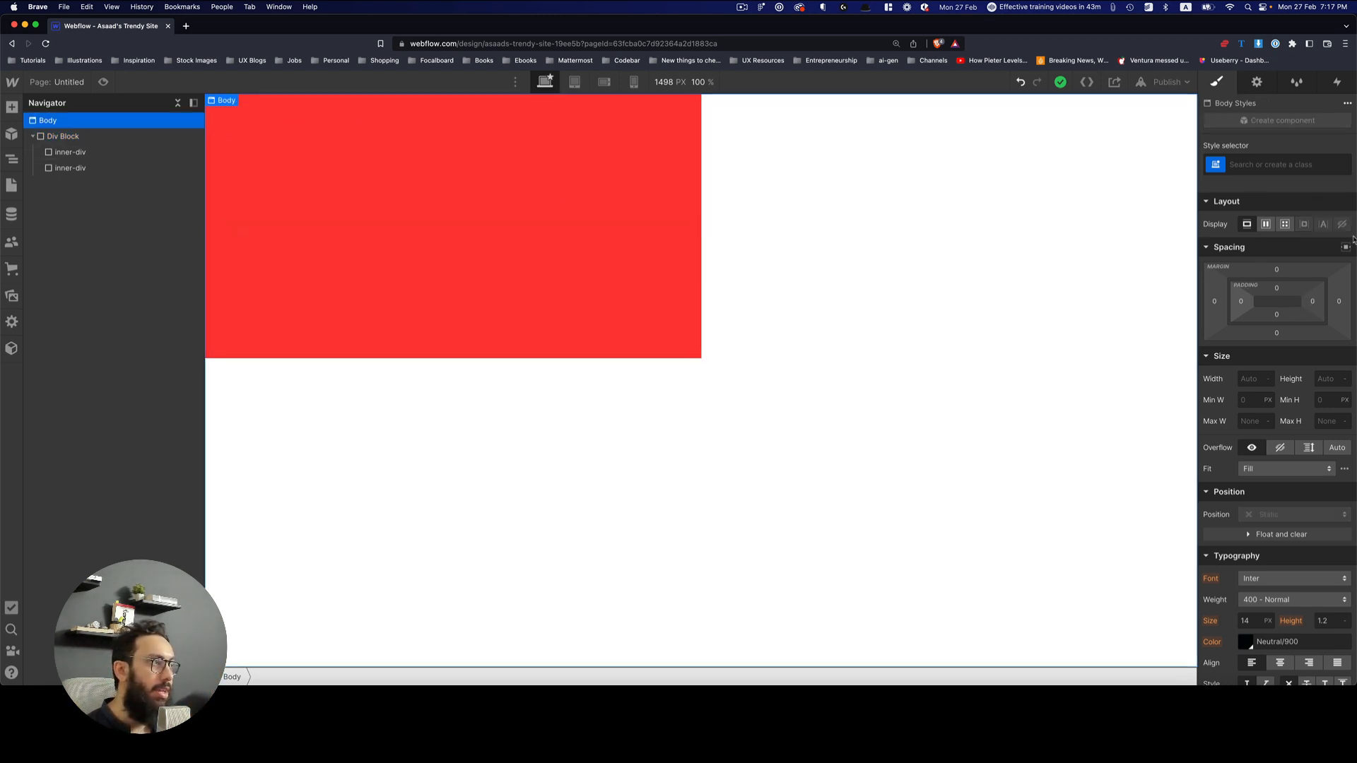
{"action": "left_click", "coordinate": [1292, 164]}
{"action": "type", "text": "body"}
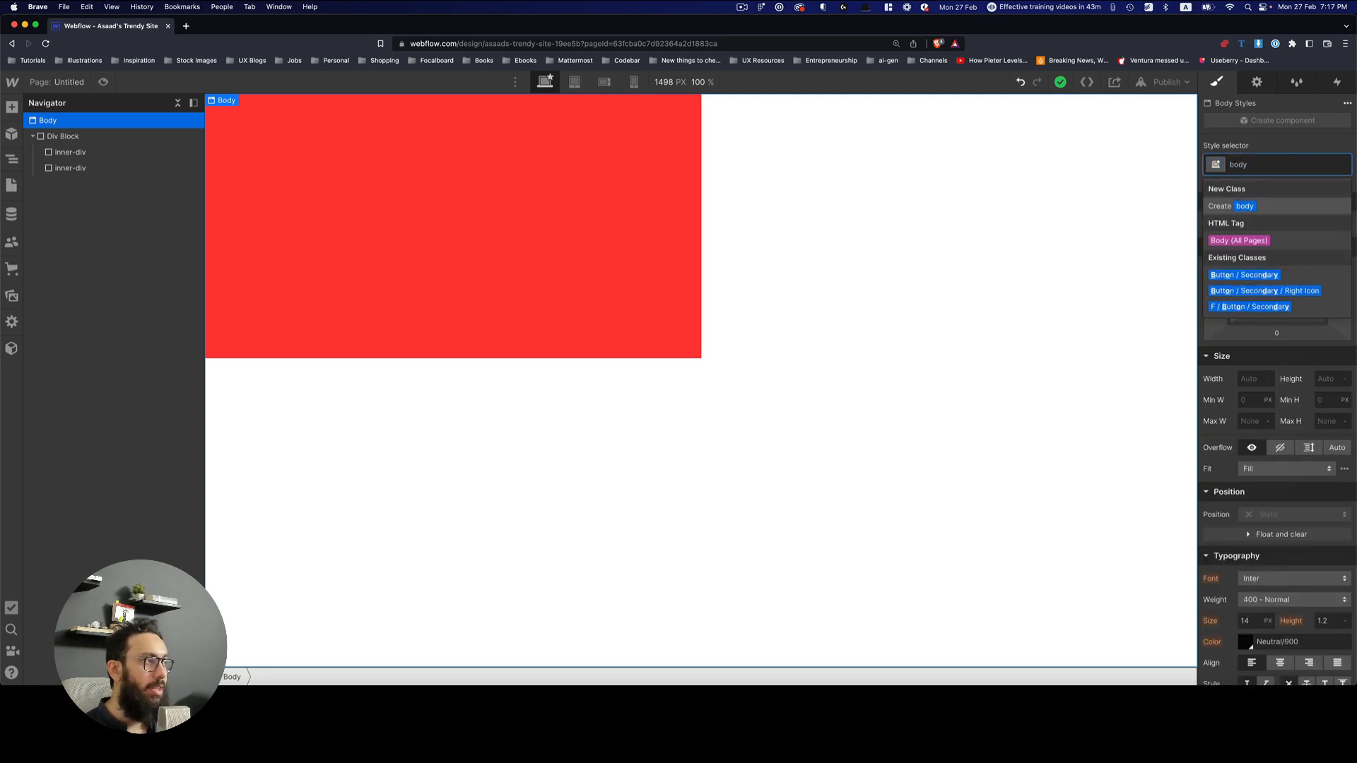
{"action": "key", "text": "Return"}
Change the background colour of the body class to a light grey.
{"action": "scroll", "coordinate": [1276, 568], "scroll_direction": "down", "scroll_amount": 10}
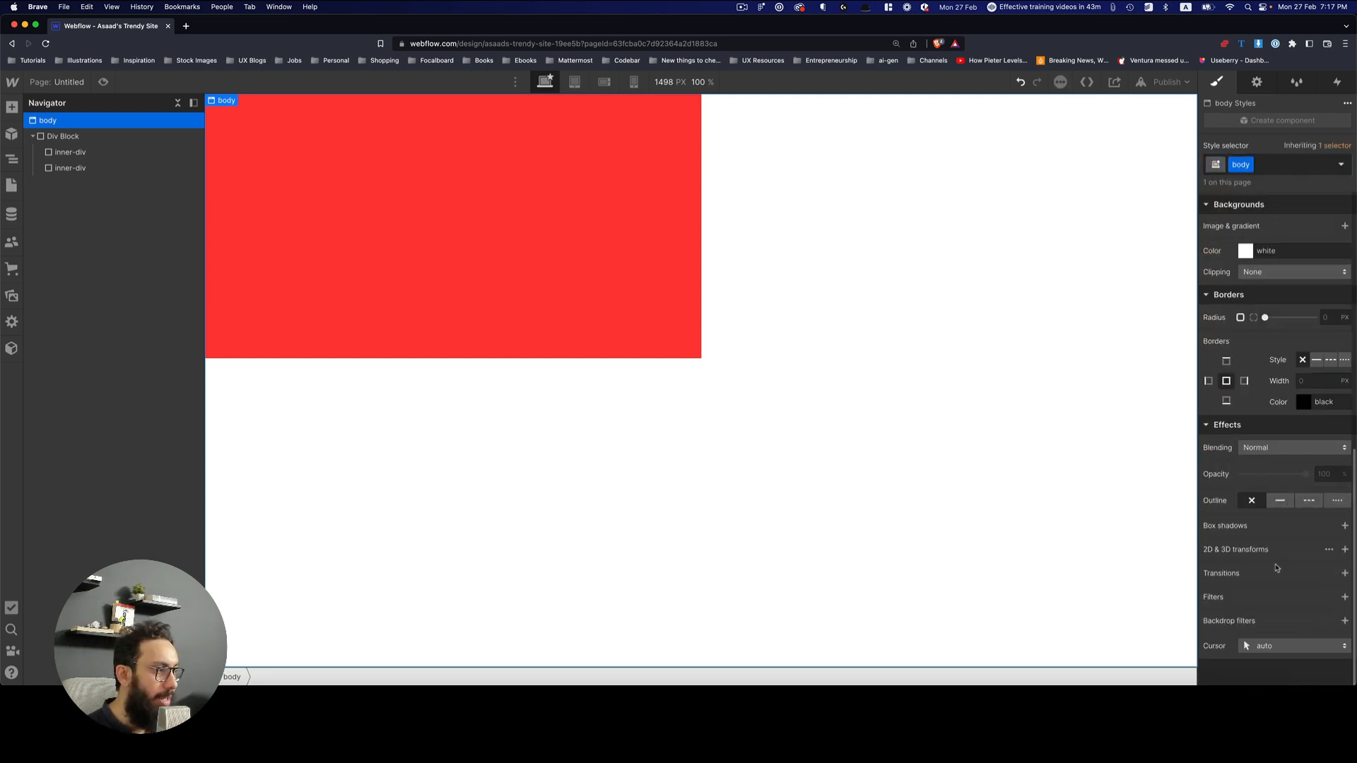
{"action": "scroll", "coordinate": [1276, 568], "scroll_direction": "up", "scroll_amount": 10}
{"action": "left_click", "coordinate": [1245, 342]}
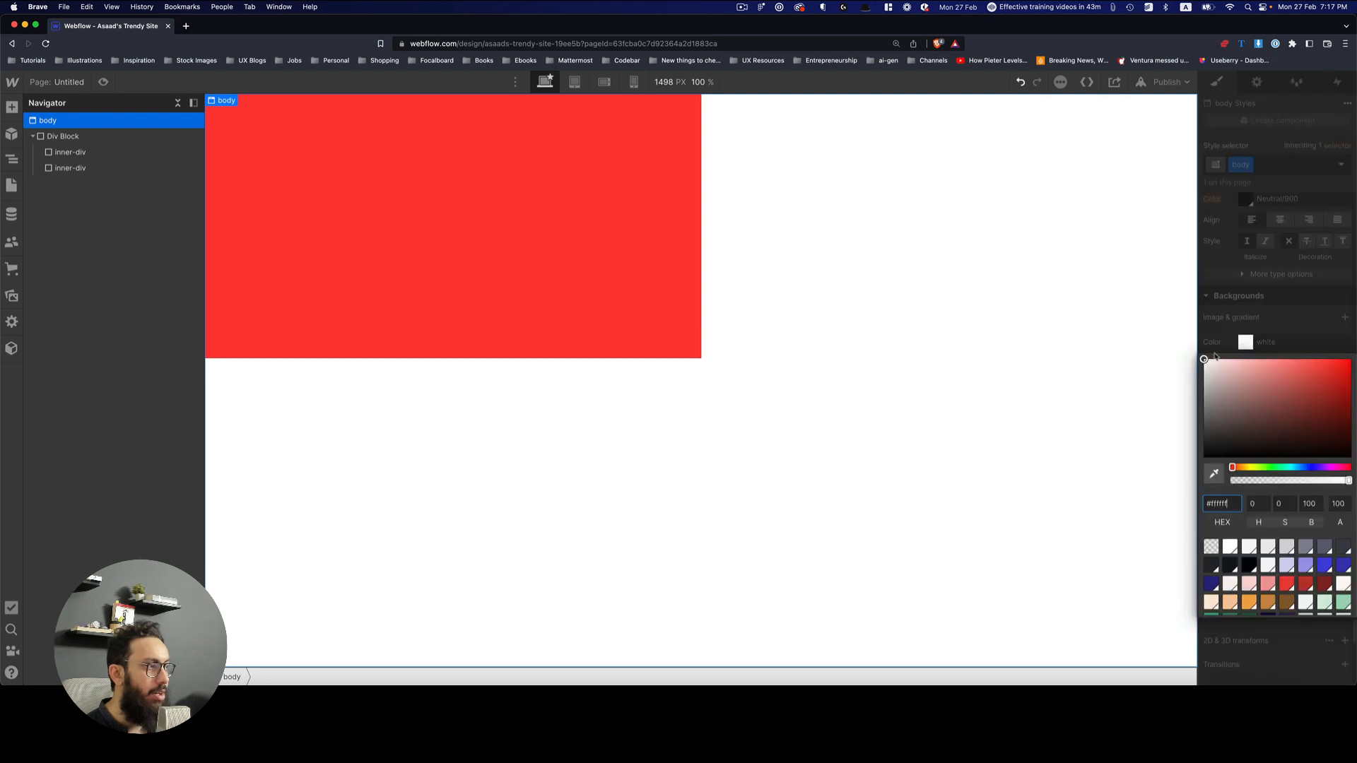
{"action": "left_click_drag", "start_coordinate": [1214, 358], "coordinate": [1194, 378]}
{"action": "left_click", "coordinate": [919, 294]}
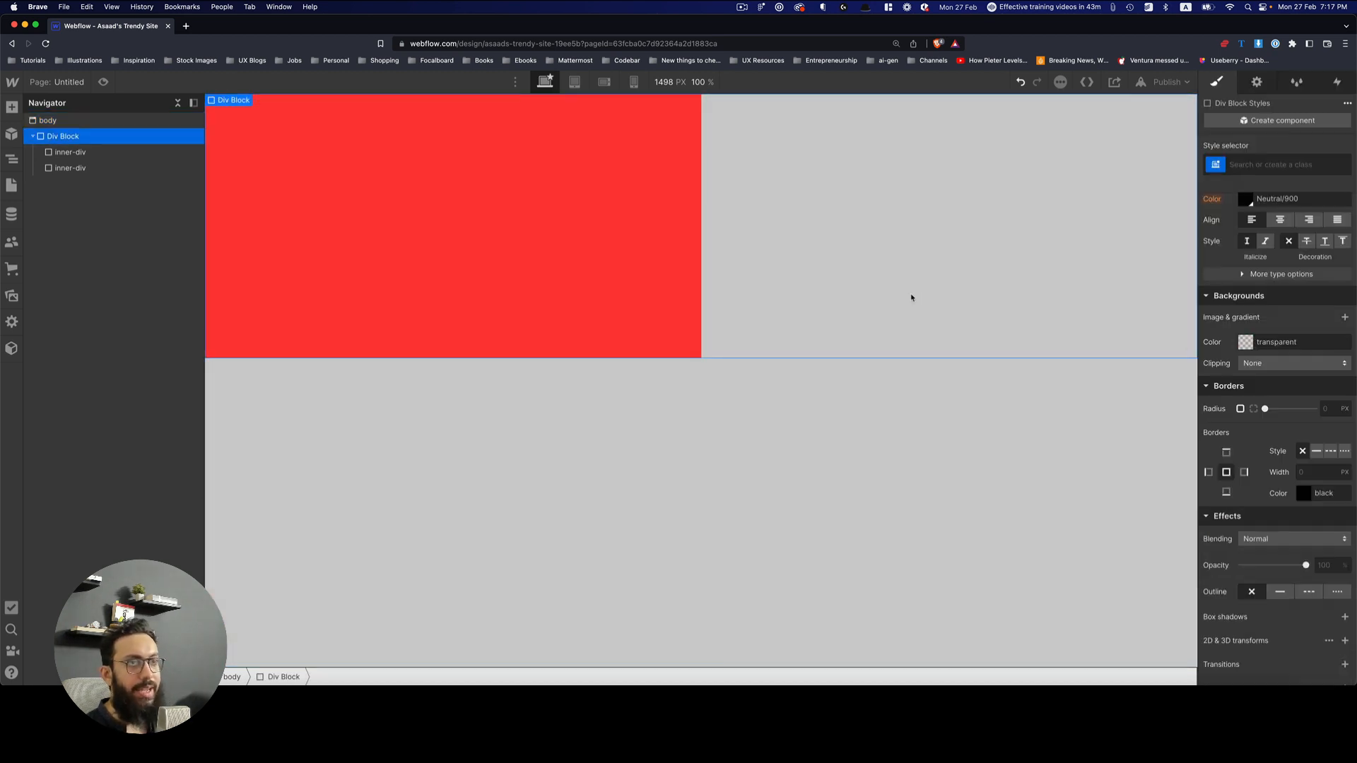
Create a new class named outer-div on the Div Block that contains both inner-div blocks.
{"action": "left_click", "coordinate": [50, 122]}
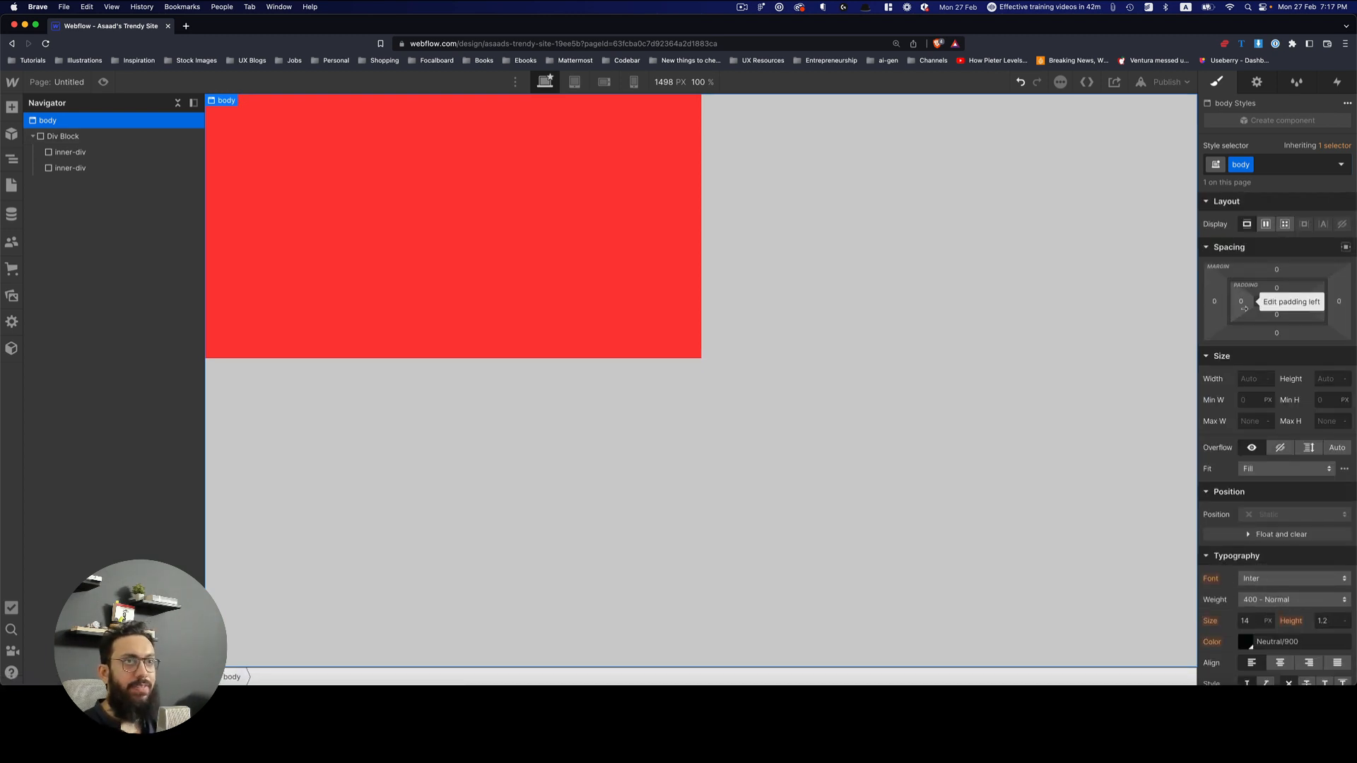
{"action": "left_click", "coordinate": [62, 135]}
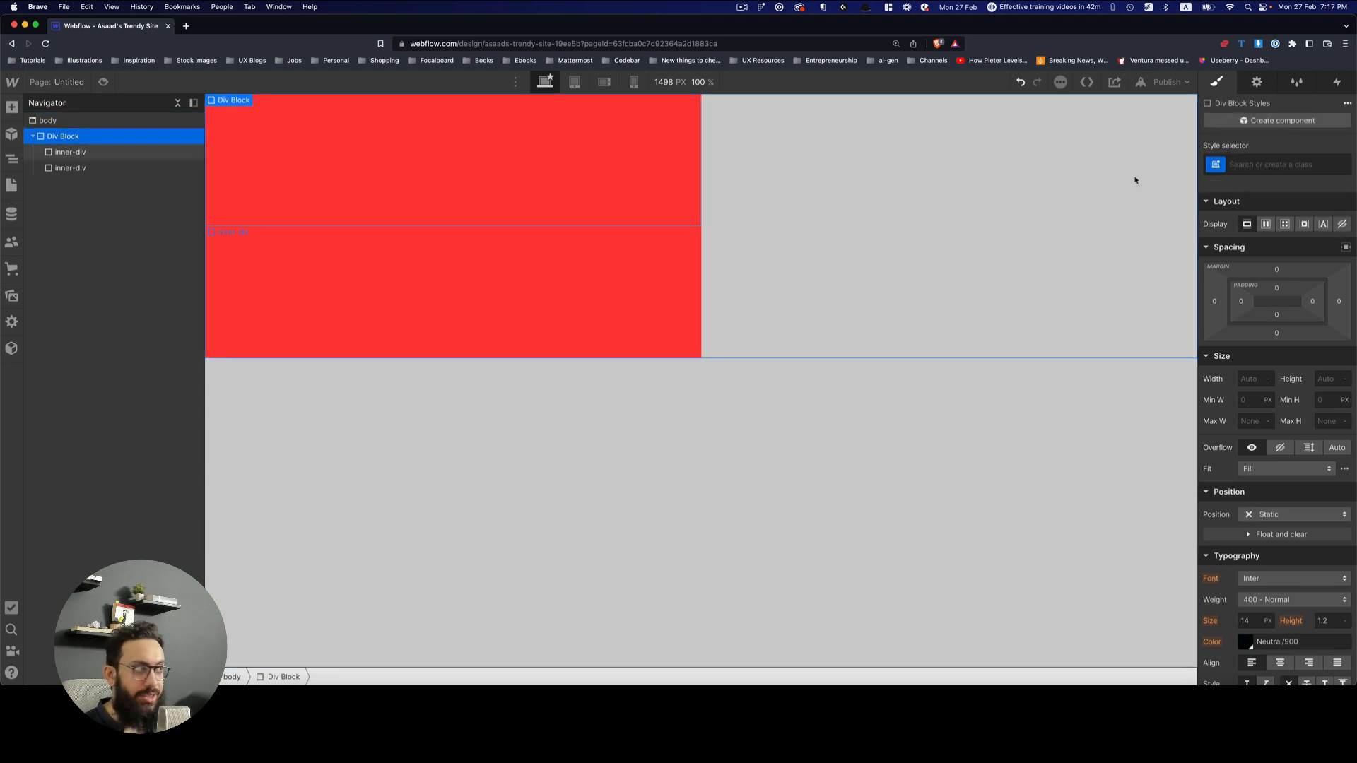
{"action": "left_click", "coordinate": [1298, 165]}
{"action": "type", "text": "outer-div"}
{"action": "key", "text": "Return"}
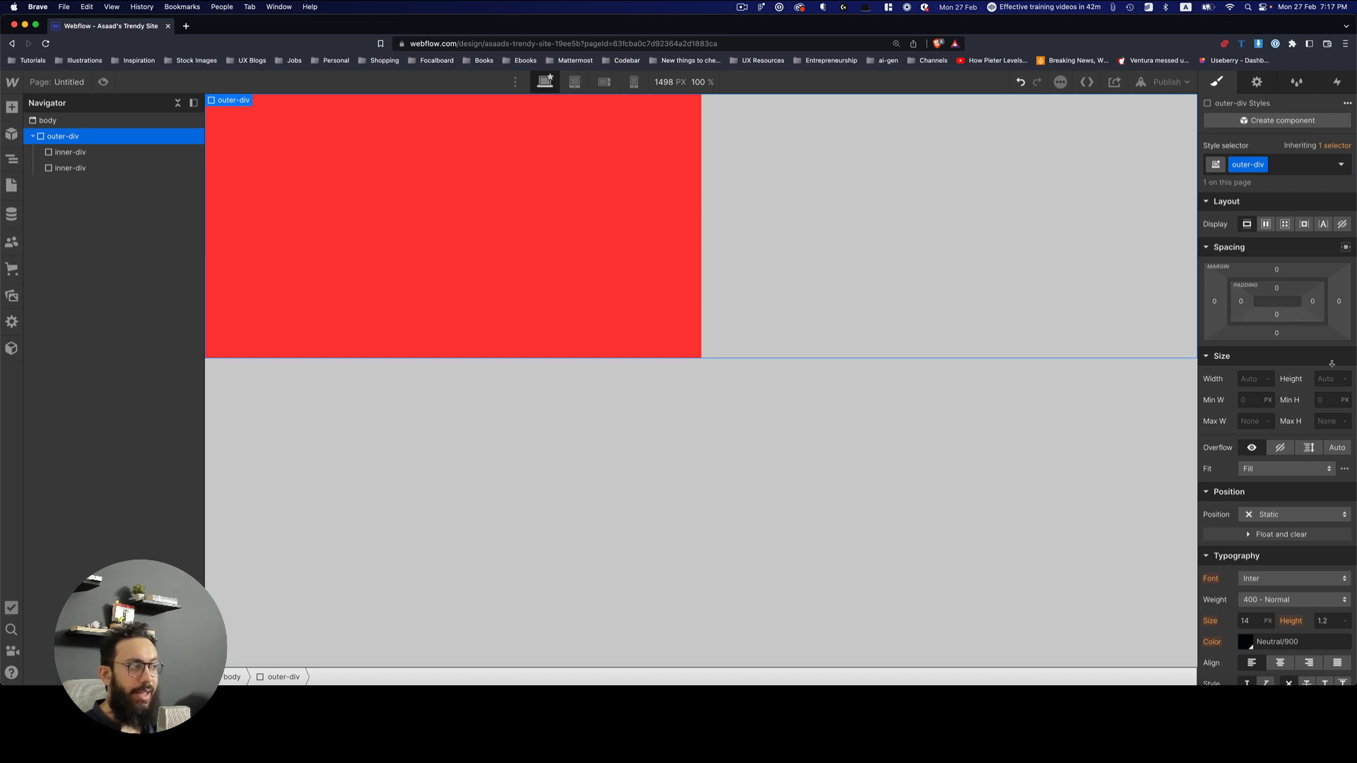
Give the outer-div class a blue background colour, #2a83f8.
{"action": "scroll", "coordinate": [1347, 494], "scroll_direction": "down", "scroll_amount": 2}
{"action": "scroll", "coordinate": [1347, 494], "scroll_direction": "down", "scroll_amount": 8}
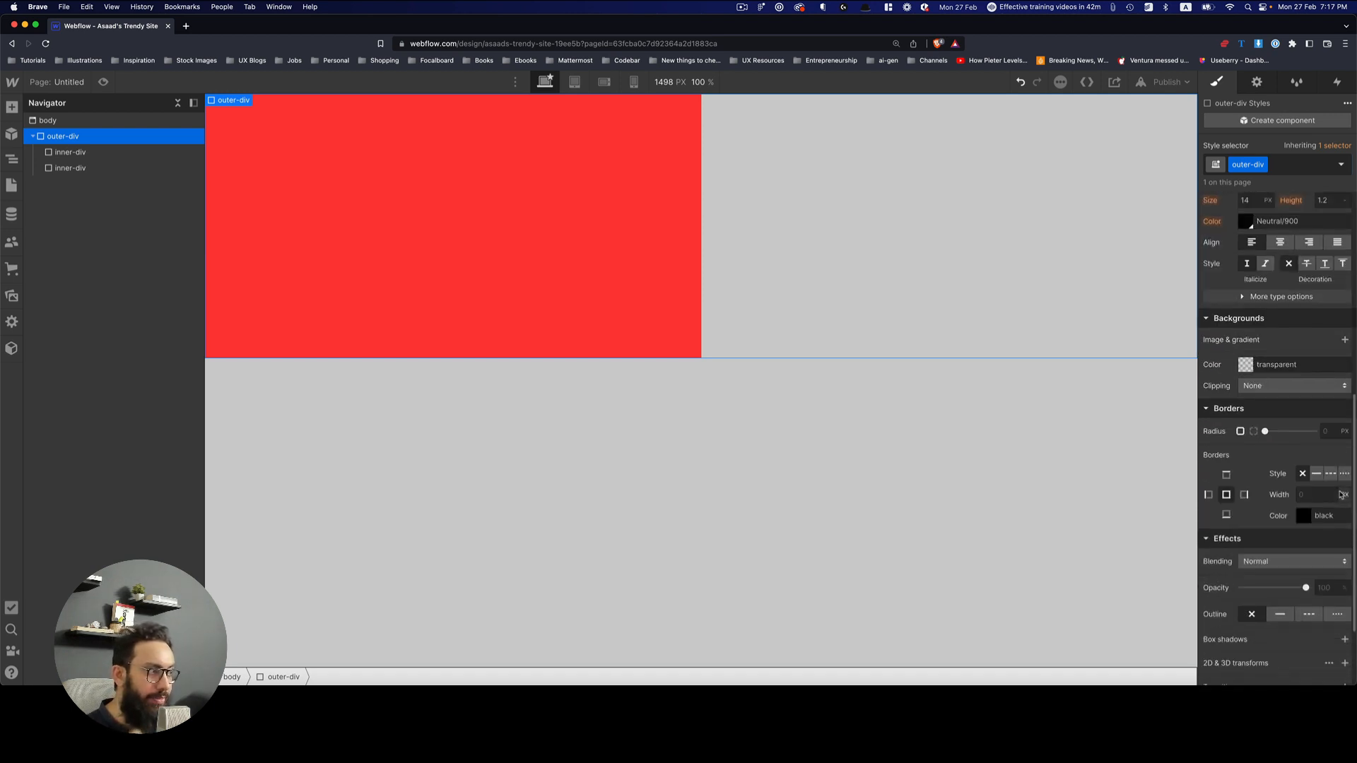
{"action": "left_click", "coordinate": [1242, 368]}
{"action": "left_click", "coordinate": [1302, 490]}
{"action": "left_click_drag", "start_coordinate": [1311, 400], "coordinate": [1327, 384]}
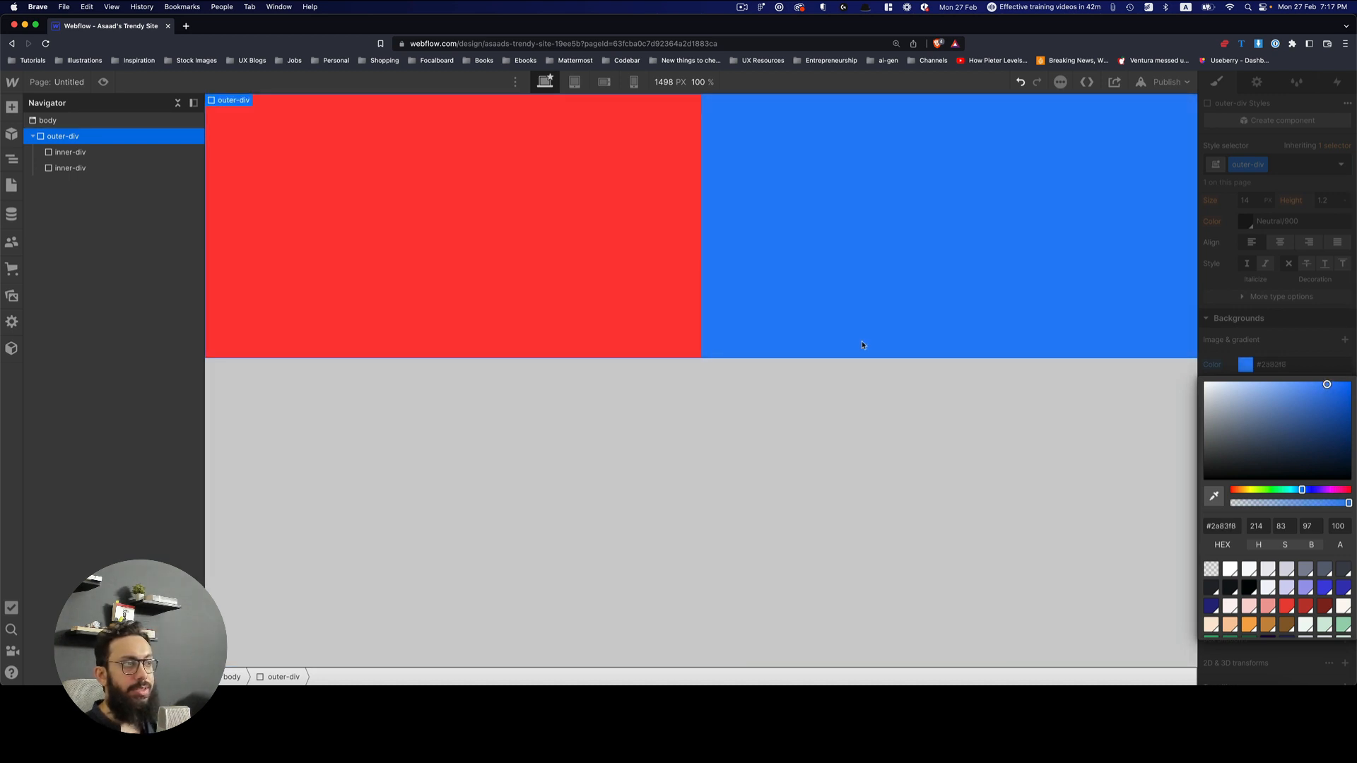
Try about 35 px of left padding on the outer-div class, and equal padding on both sides, undoing each attempt.
{"action": "left_click", "coordinate": [876, 398]}
{"action": "left_click", "coordinate": [820, 306]}
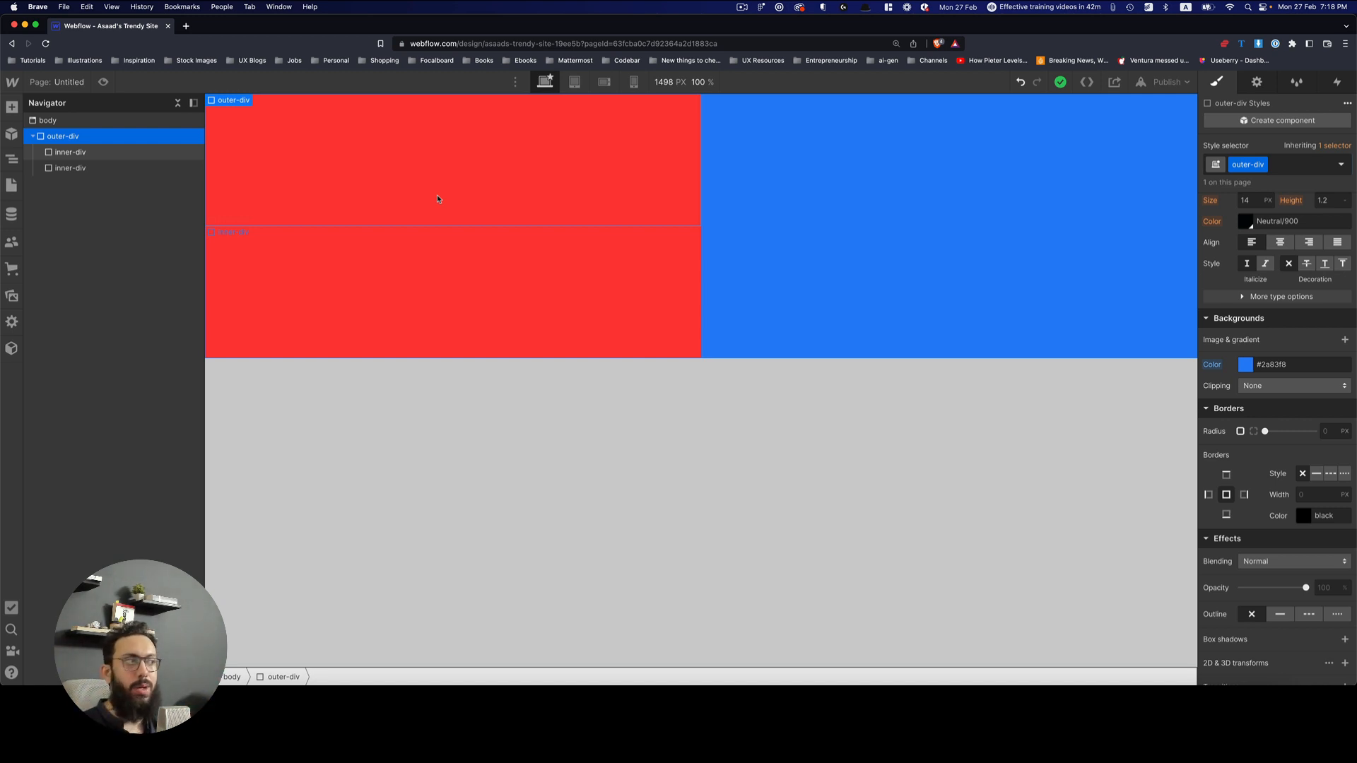
{"action": "scroll", "coordinate": [1242, 636], "scroll_direction": "up", "scroll_amount": 6}
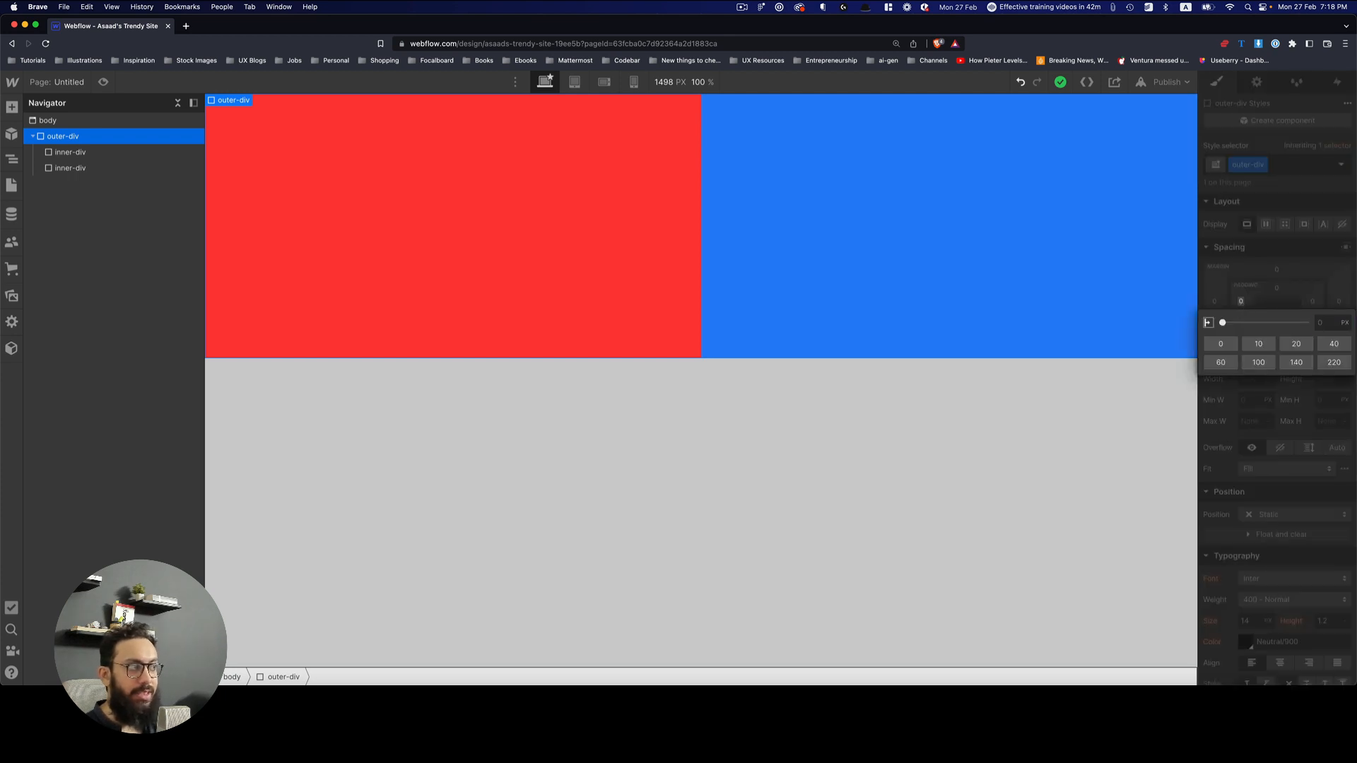
{"action": "left_click_drag", "start_coordinate": [1242, 304], "coordinate": [1287, 302]}
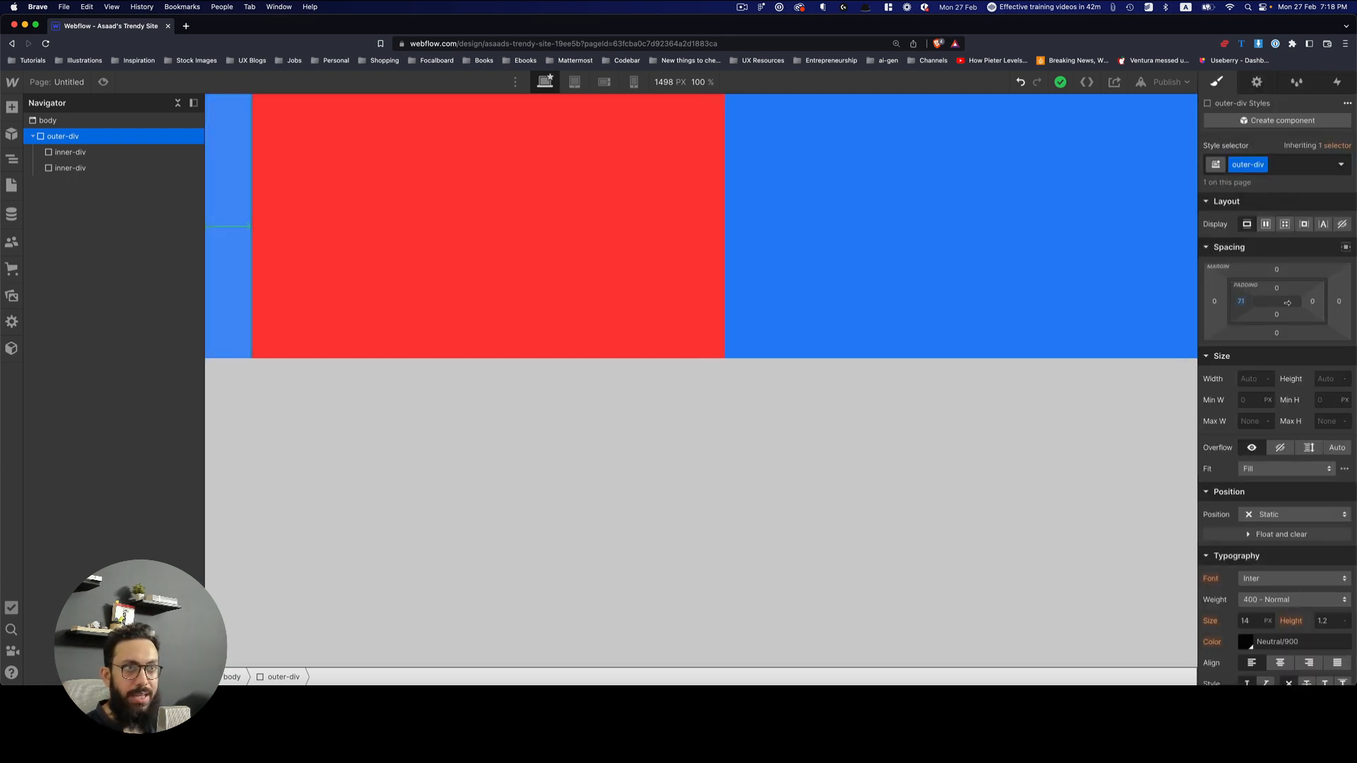
{"action": "key", "text": "super+z"}
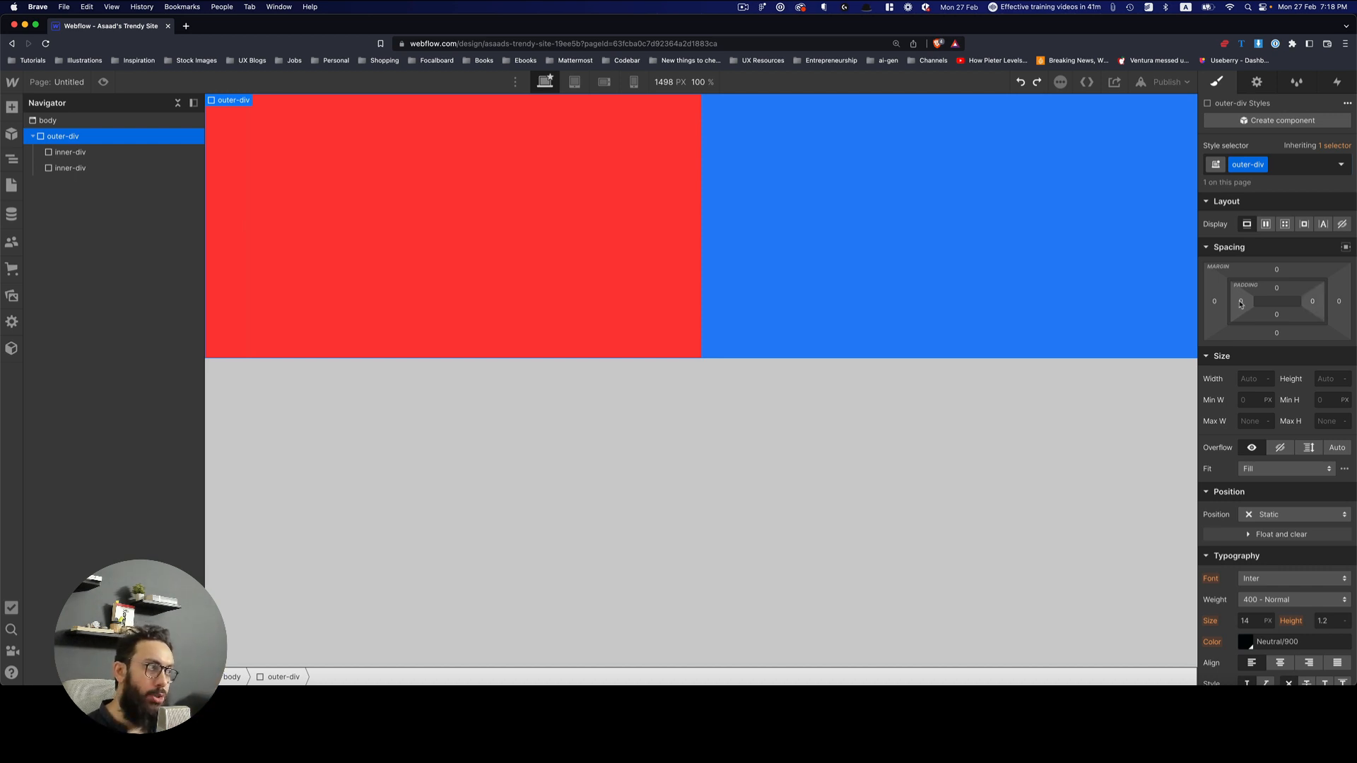
{"action": "left_click_drag", "start_coordinate": [1241, 304], "coordinate": [1298, 302]}
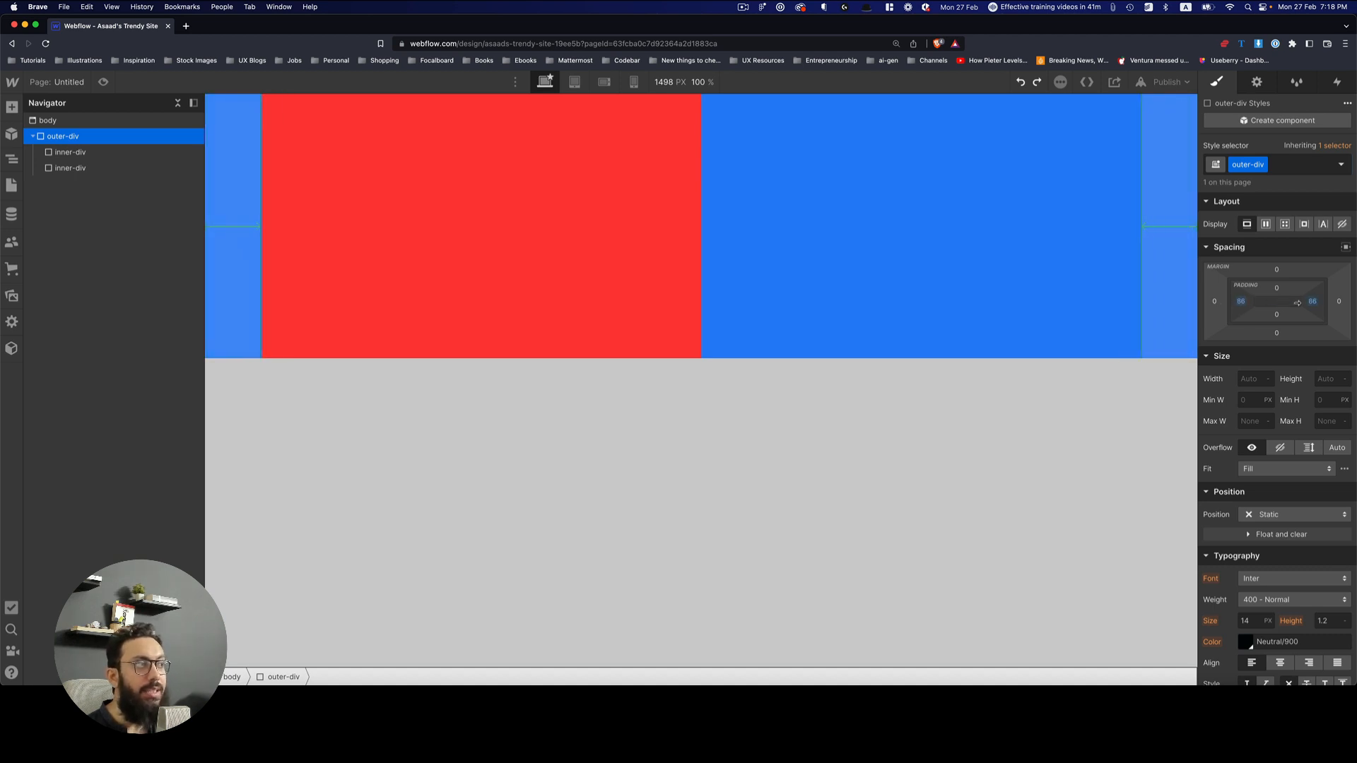
{"action": "key", "text": "super+z"}
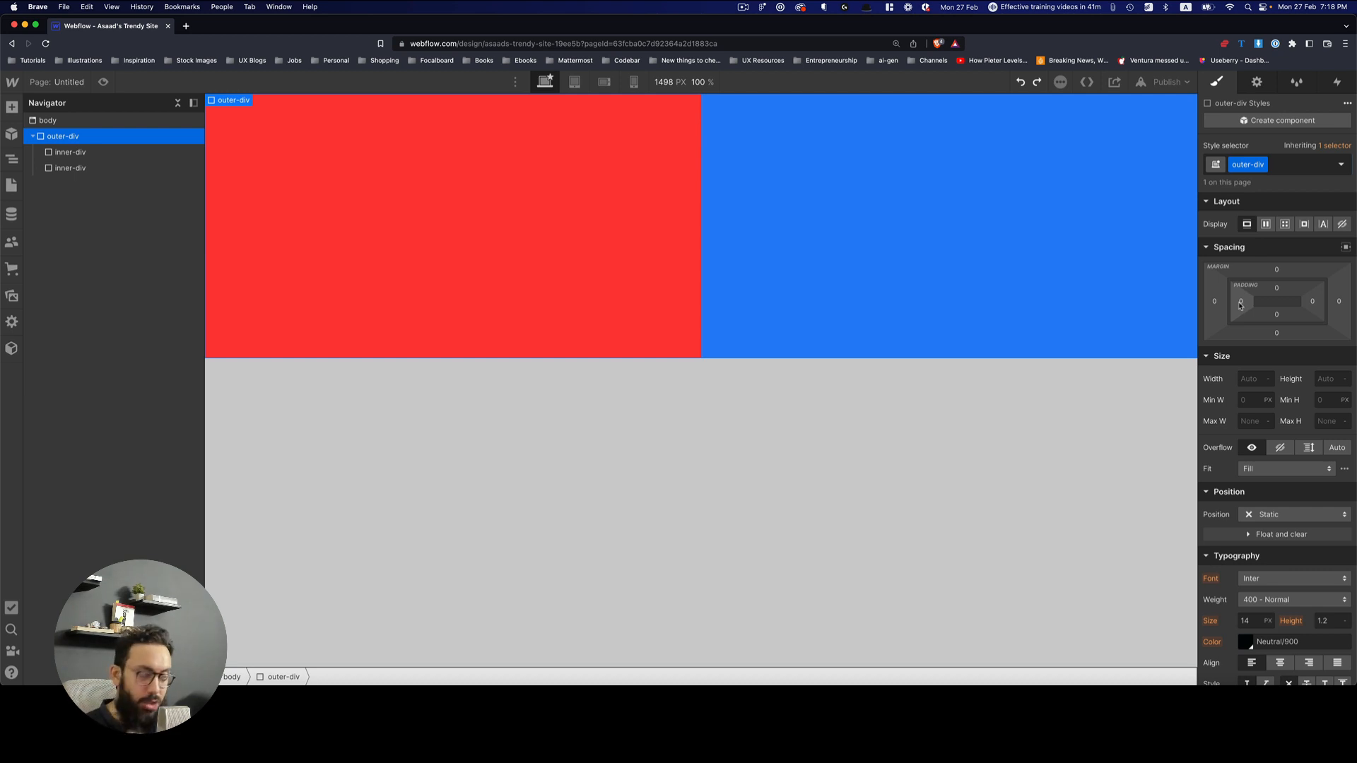
Give outer-div 100 px padding on all sides, a 79 px top margin and 161 px left and right margins.
{"action": "left_click_drag", "start_coordinate": [1241, 305], "coordinate": [1309, 308]}
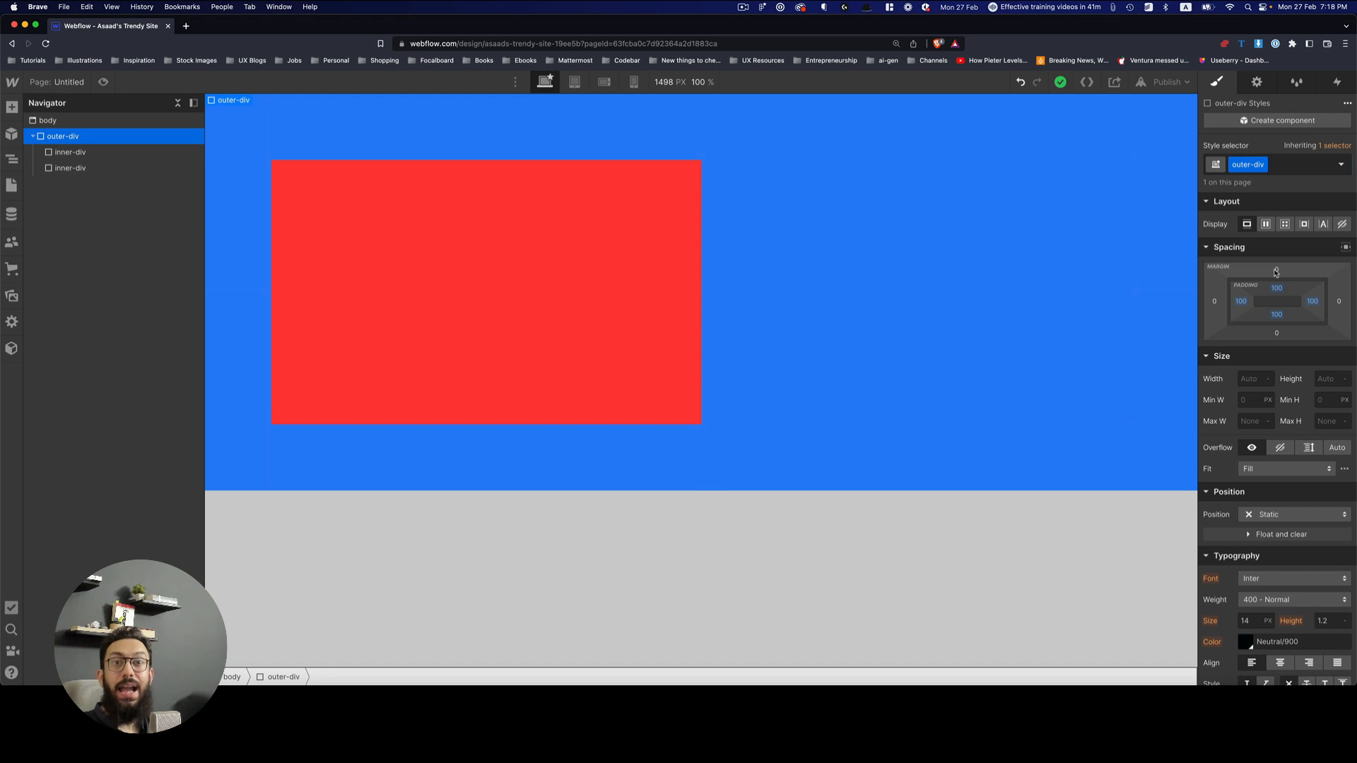
{"action": "left_click_drag", "start_coordinate": [1277, 272], "coordinate": [1276, 219]}
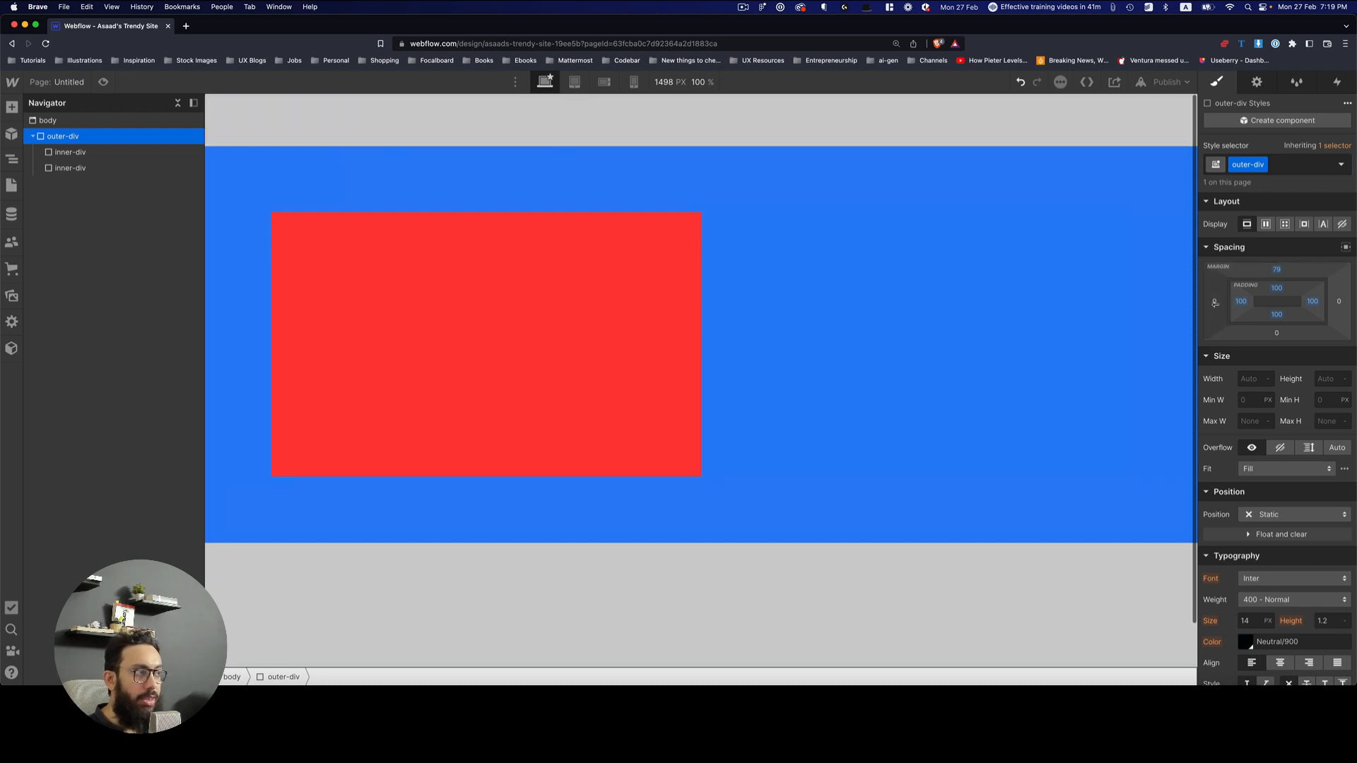
{"action": "left_click_drag", "start_coordinate": [1215, 303], "coordinate": [1107, 309]}
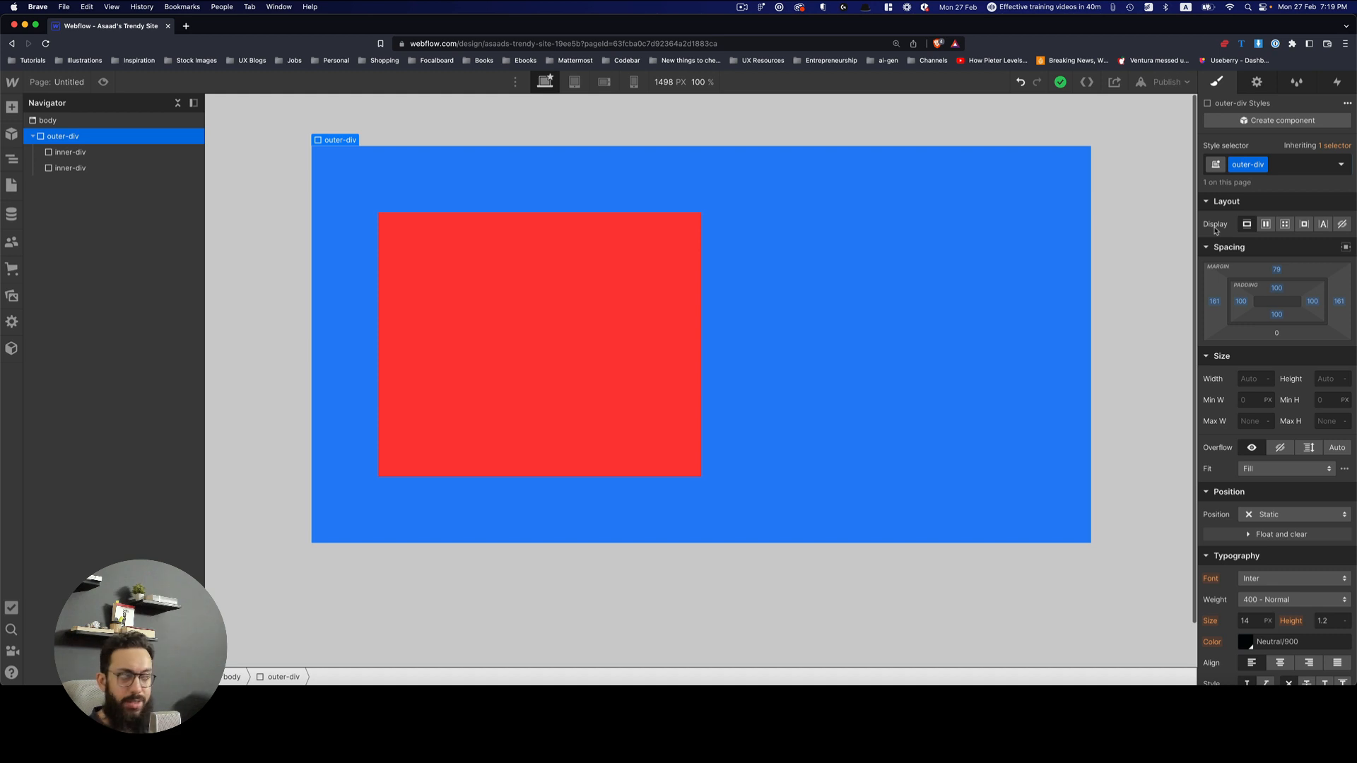
Set the outer-div's display to Flex and try the vertical direction before returning to horizontal.
{"action": "left_click", "coordinate": [1266, 225]}
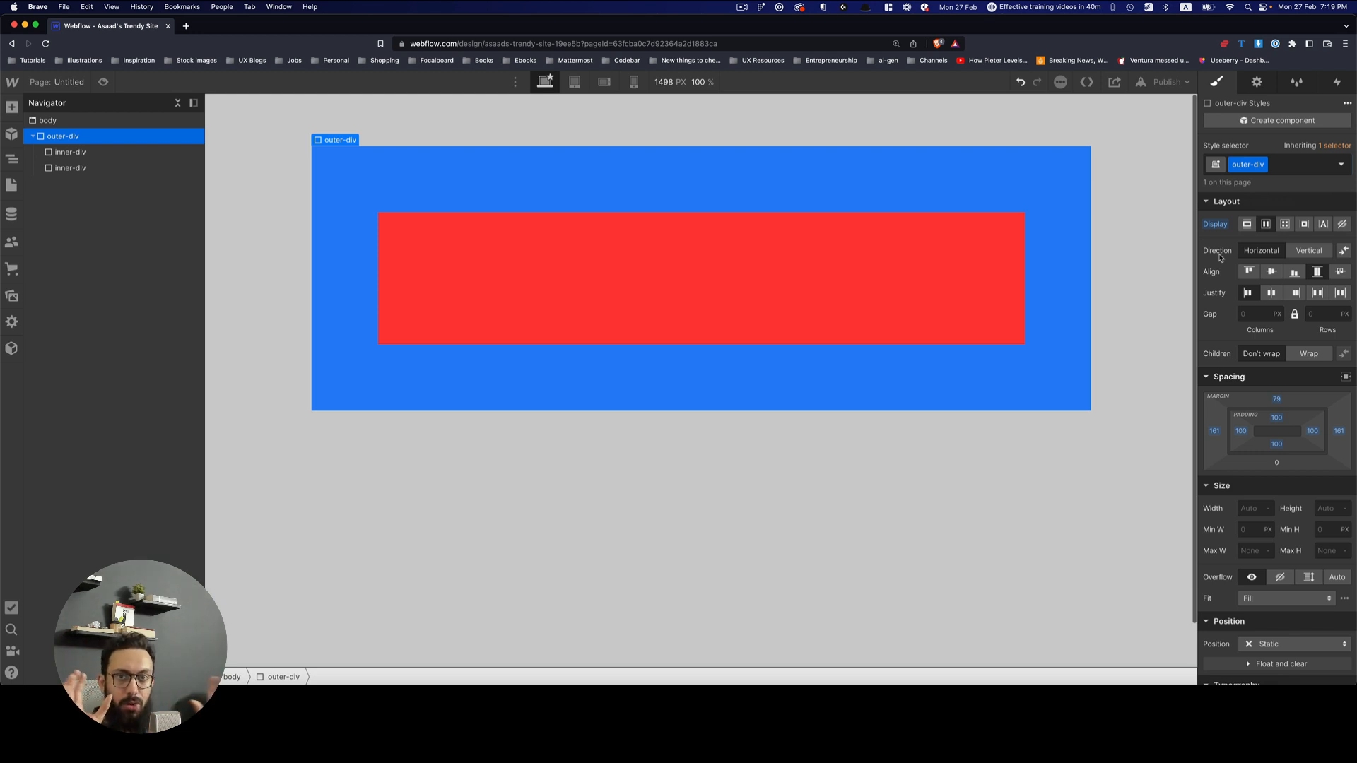
{"action": "left_click", "coordinate": [1299, 253]}
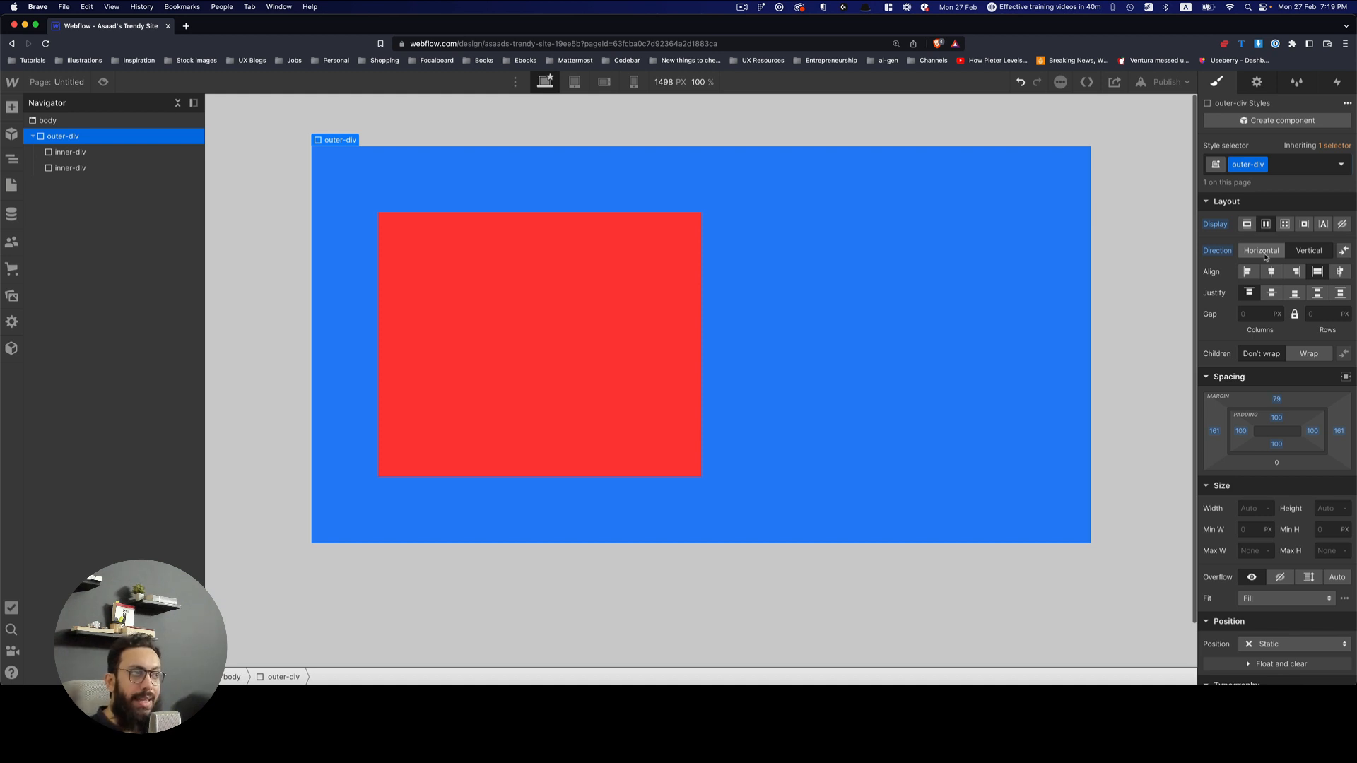
{"action": "left_click", "coordinate": [540, 252]}
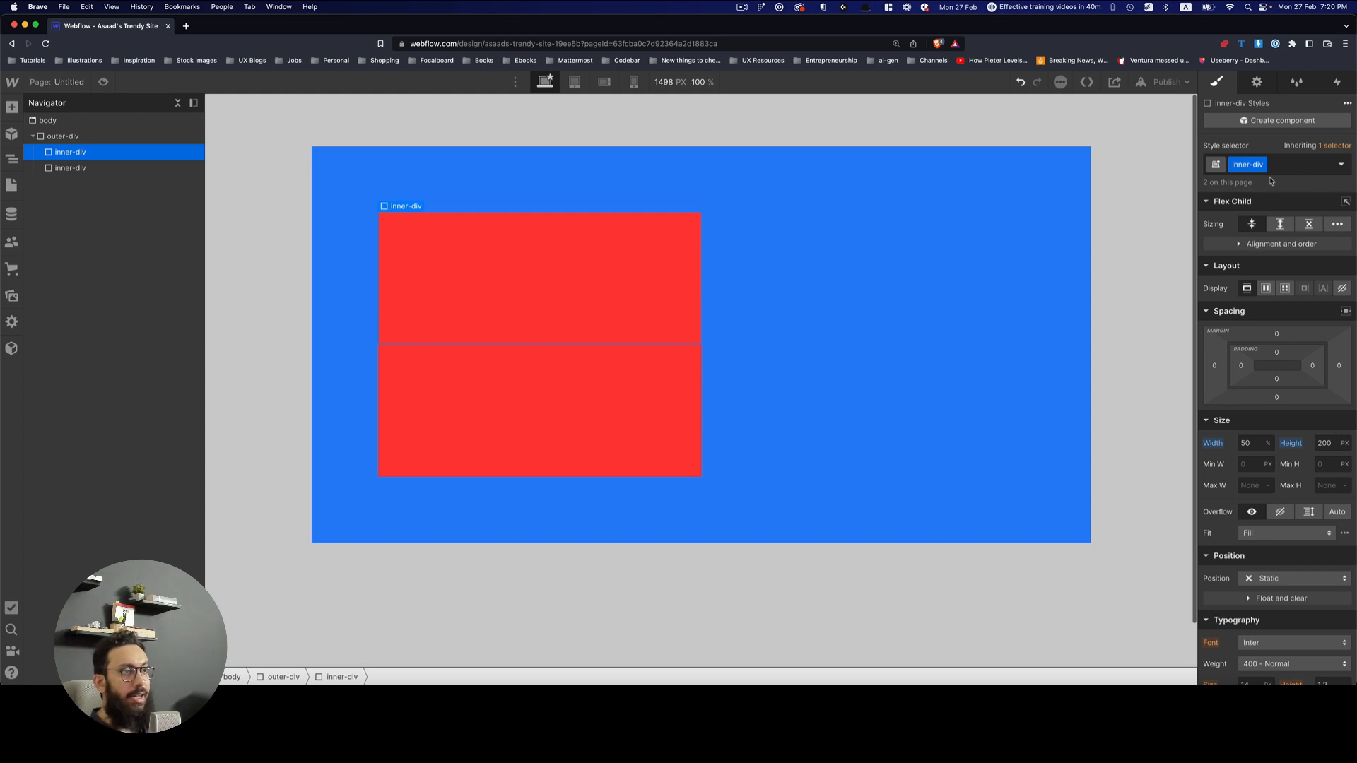
{"action": "left_click", "coordinate": [822, 274]}
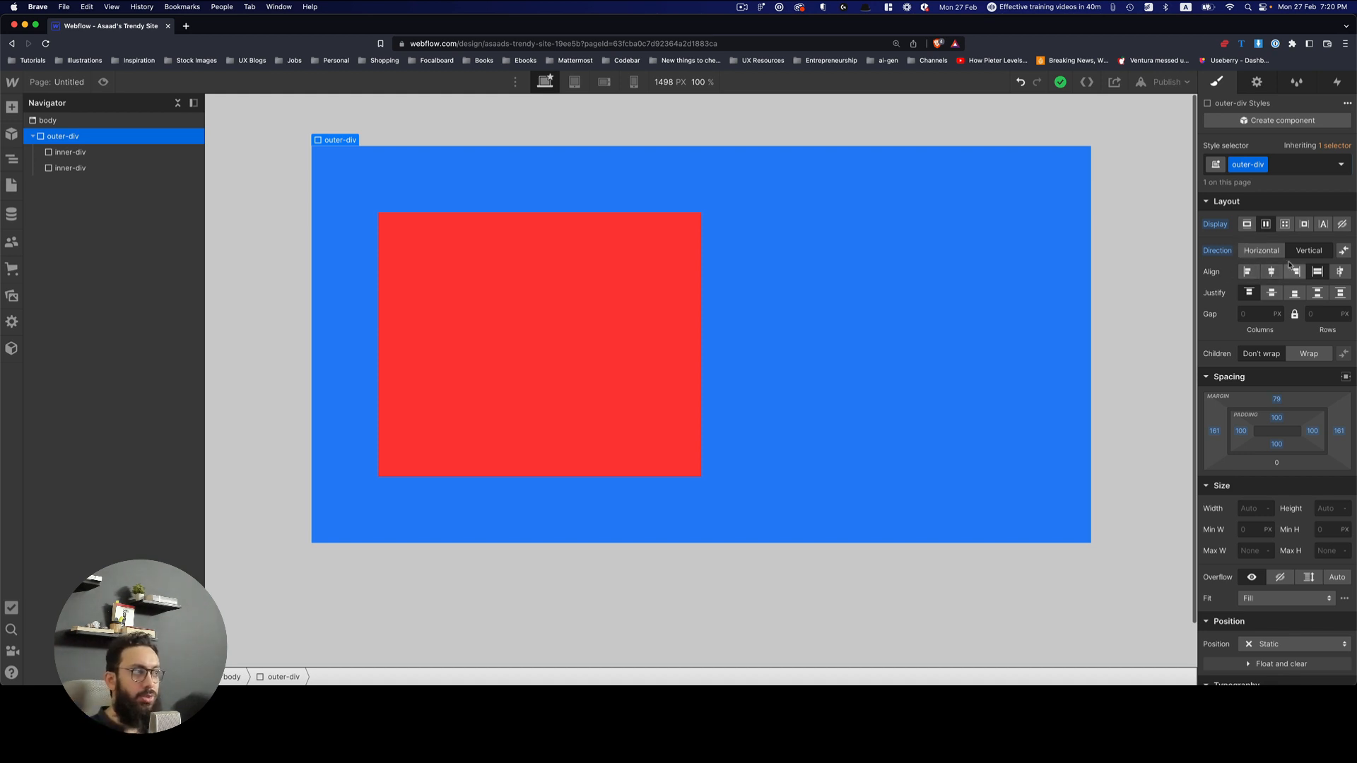
{"action": "left_click", "coordinate": [1261, 250]}
Set the width of the inner-div class to 20%.
{"action": "left_click", "coordinate": [682, 280]}
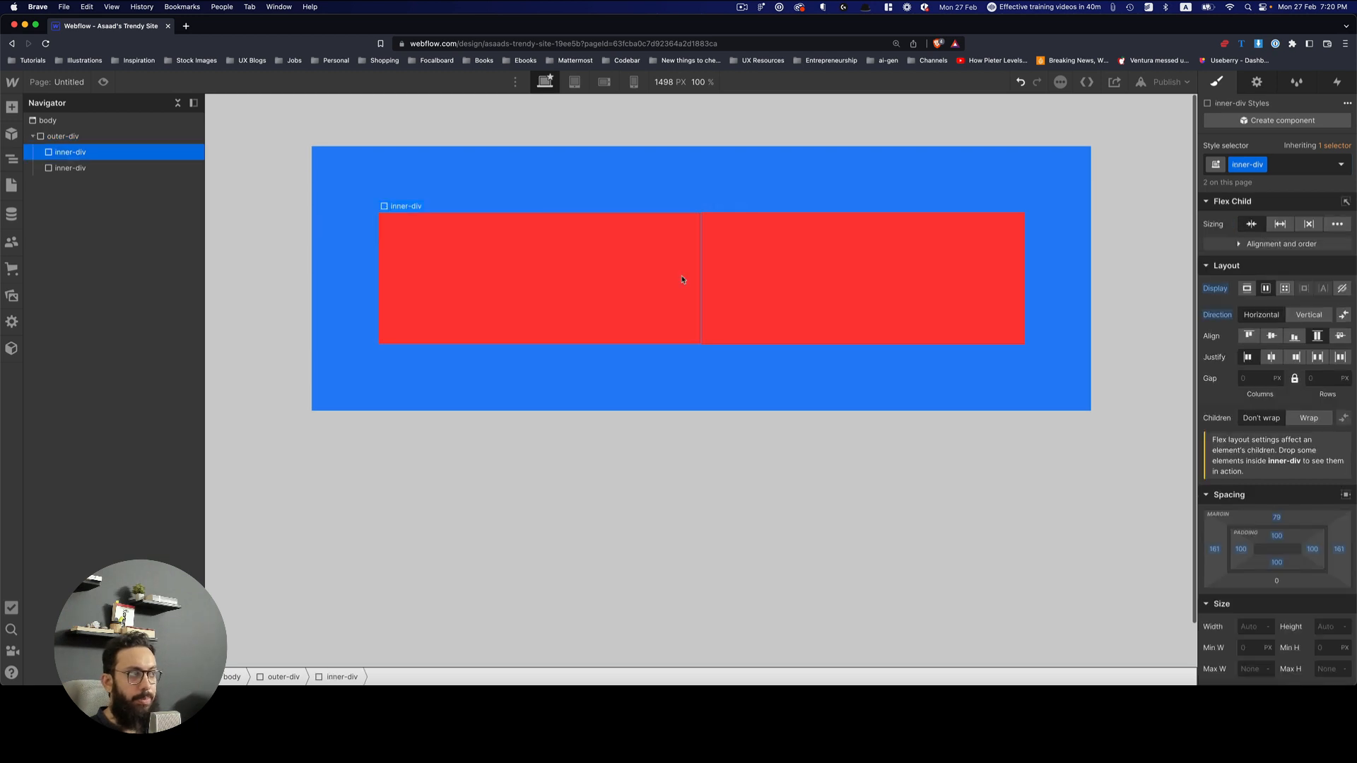
{"action": "left_click", "coordinate": [1270, 443]}
{"action": "type", "text": "20"}
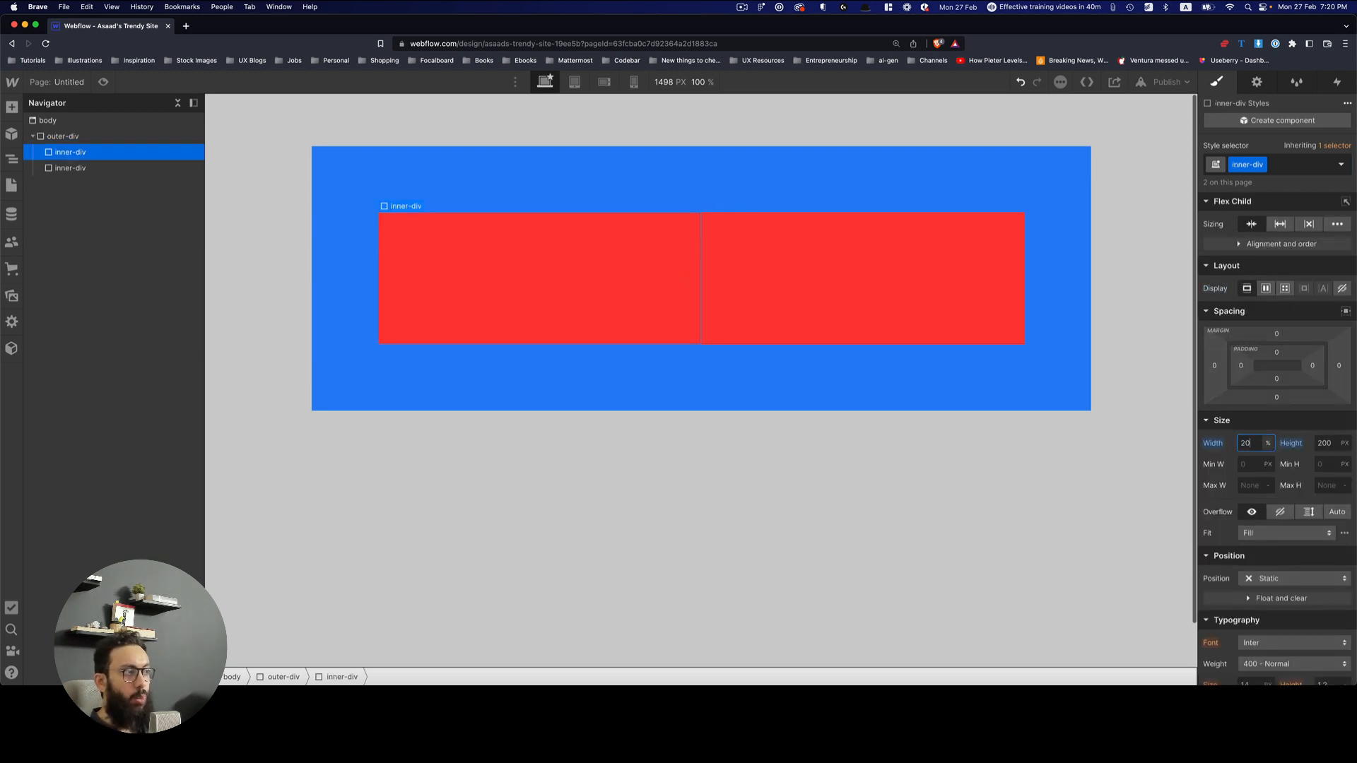
Try center, end and space-between justification on the outer-div, and settle on space around.
{"action": "left_click", "coordinate": [716, 261]}
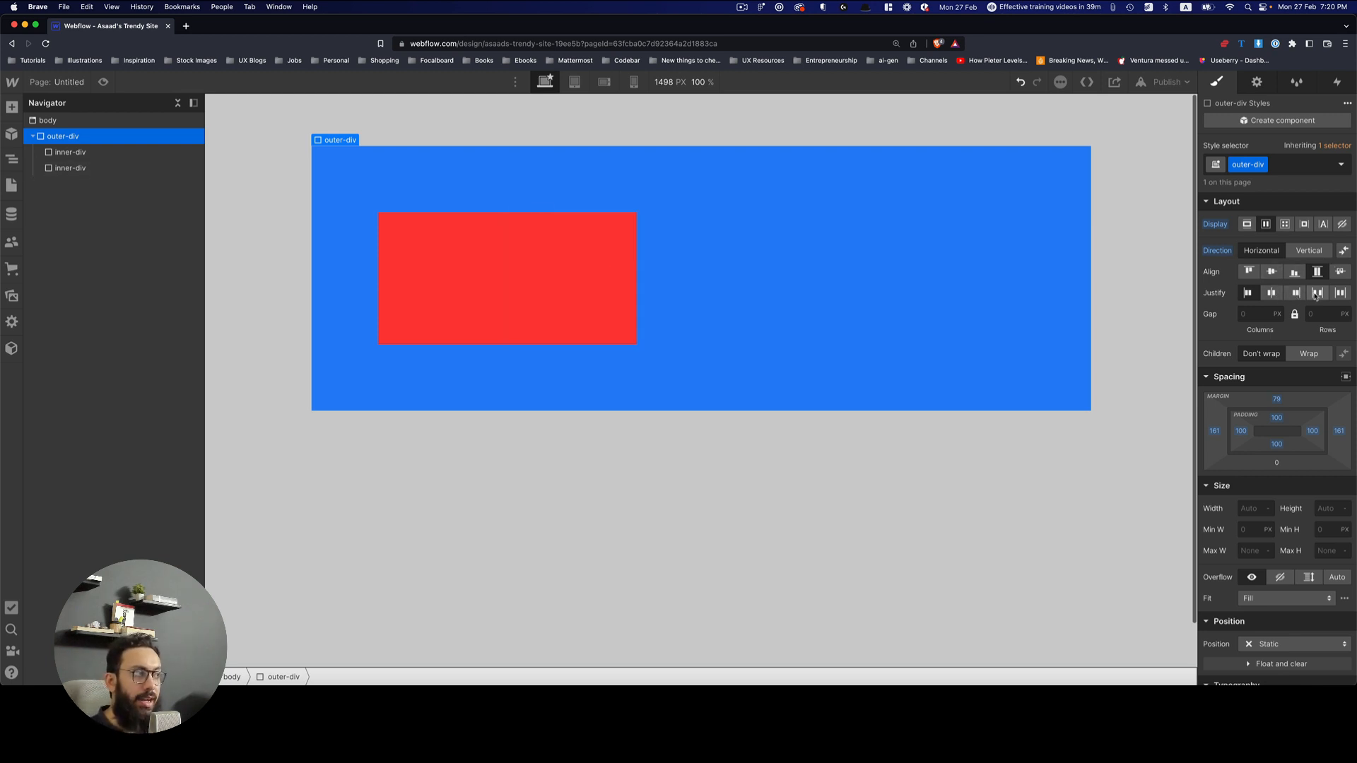
{"action": "left_click", "coordinate": [1272, 293]}
{"action": "left_click", "coordinate": [1296, 294]}
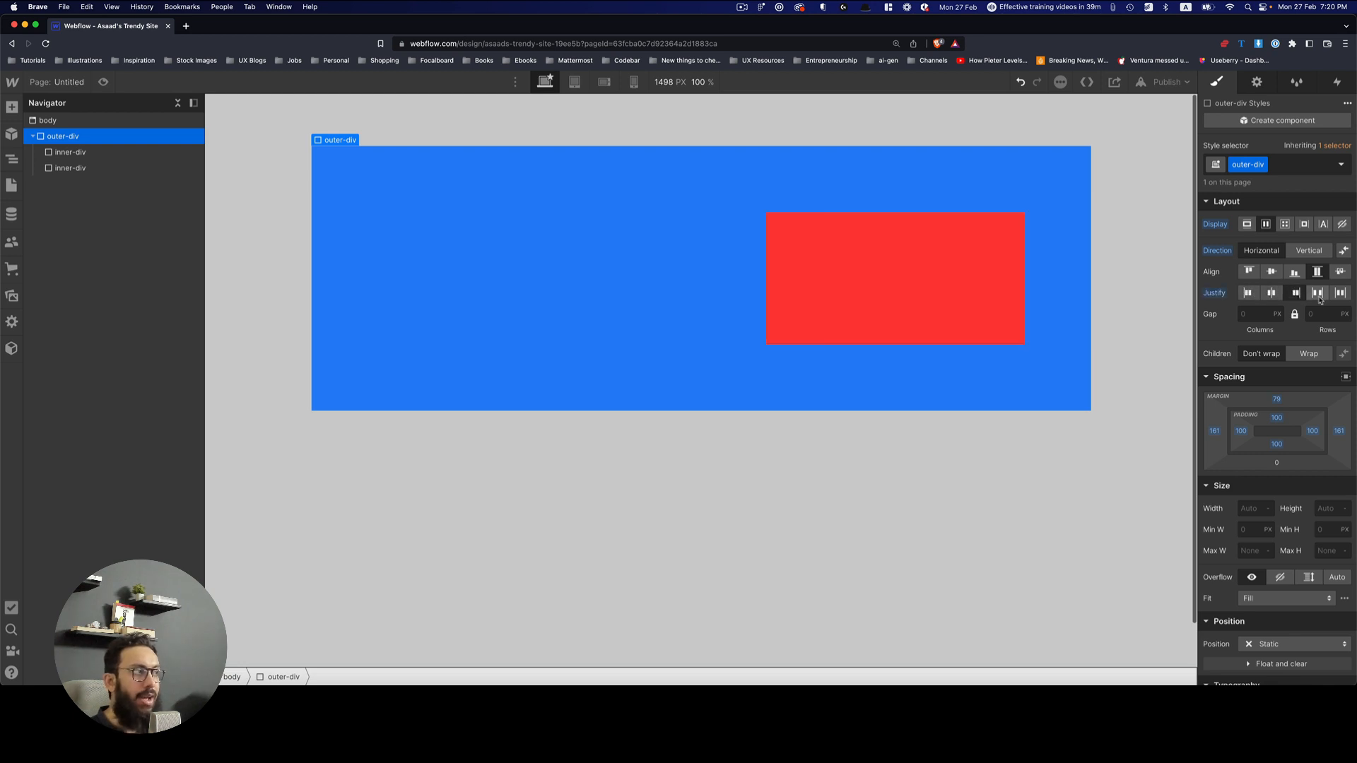
{"action": "left_click", "coordinate": [1317, 293]}
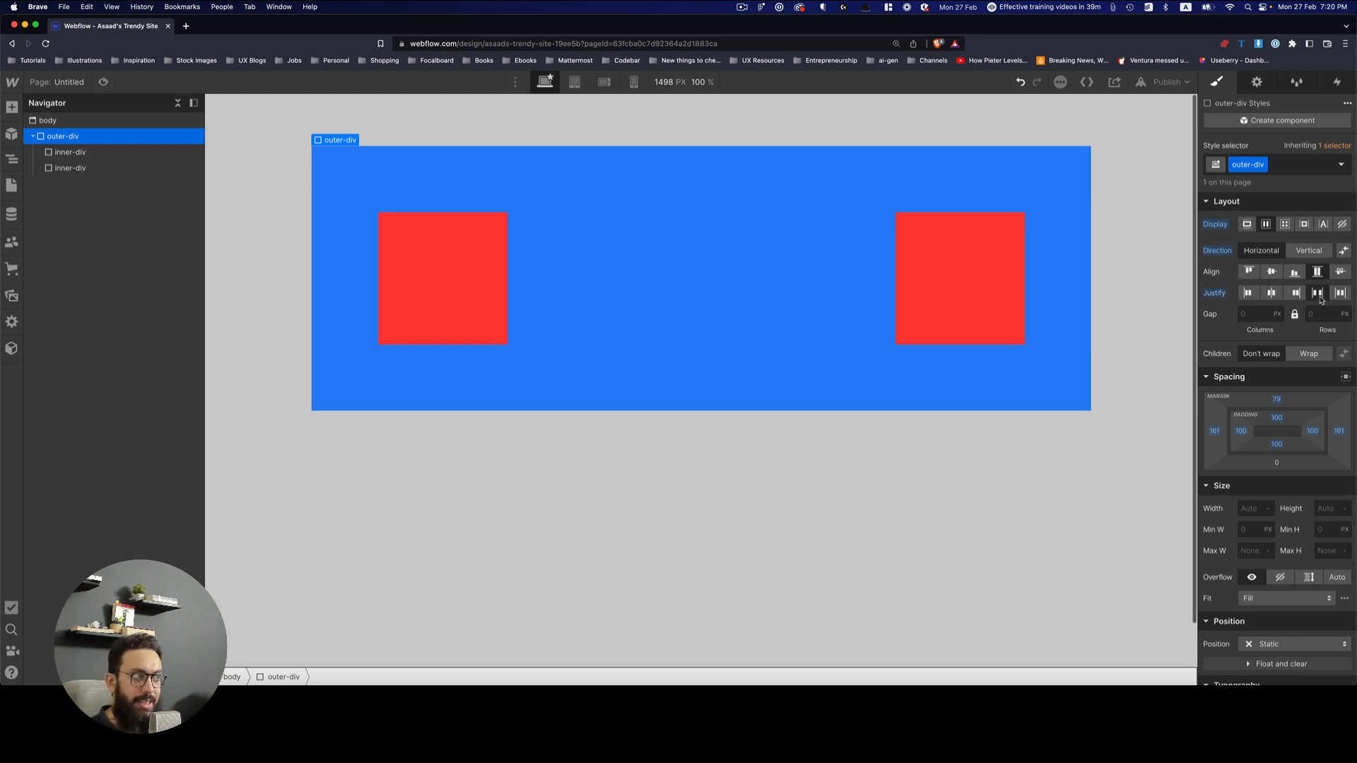
{"action": "left_click", "coordinate": [1340, 294]}
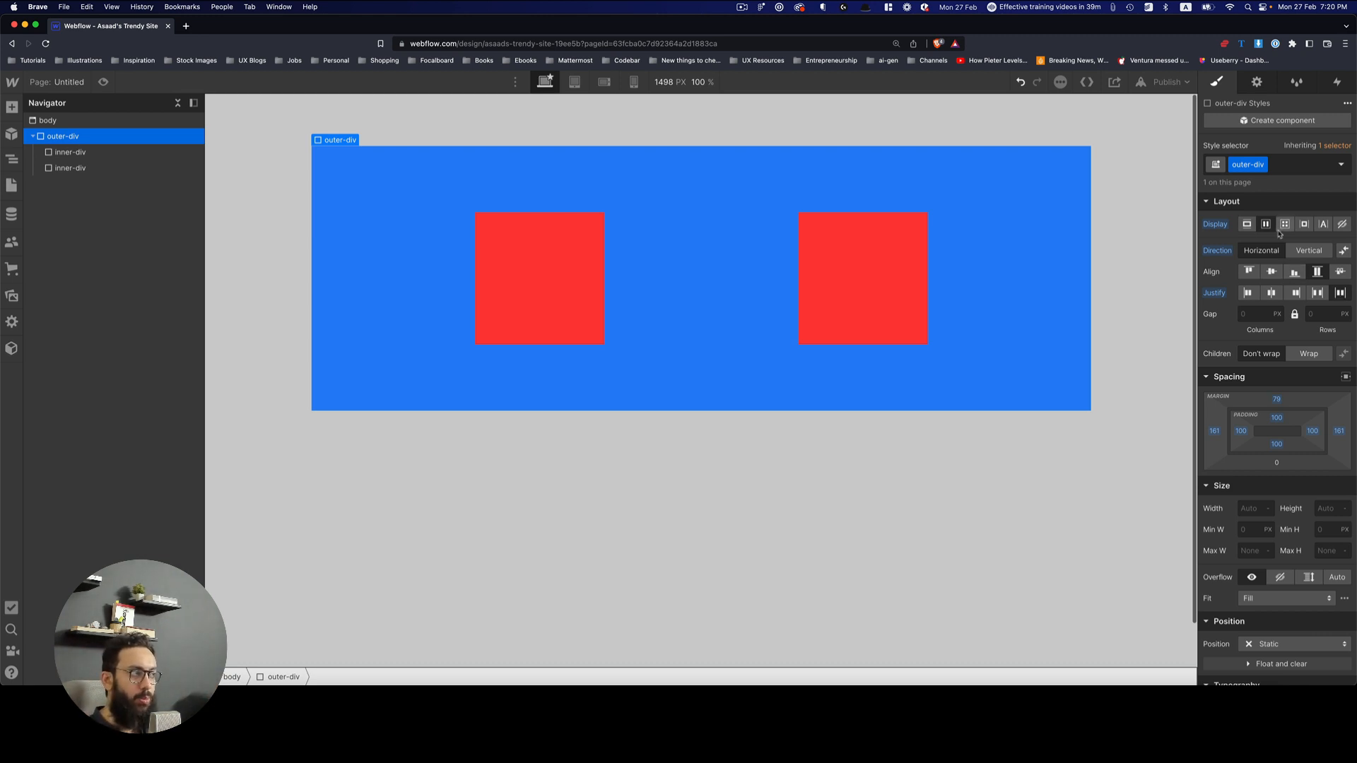
Try the vertical direction with left and right alignment on the outer-div, and undo back to the horizontal layout.
{"action": "left_click", "coordinate": [1299, 250]}
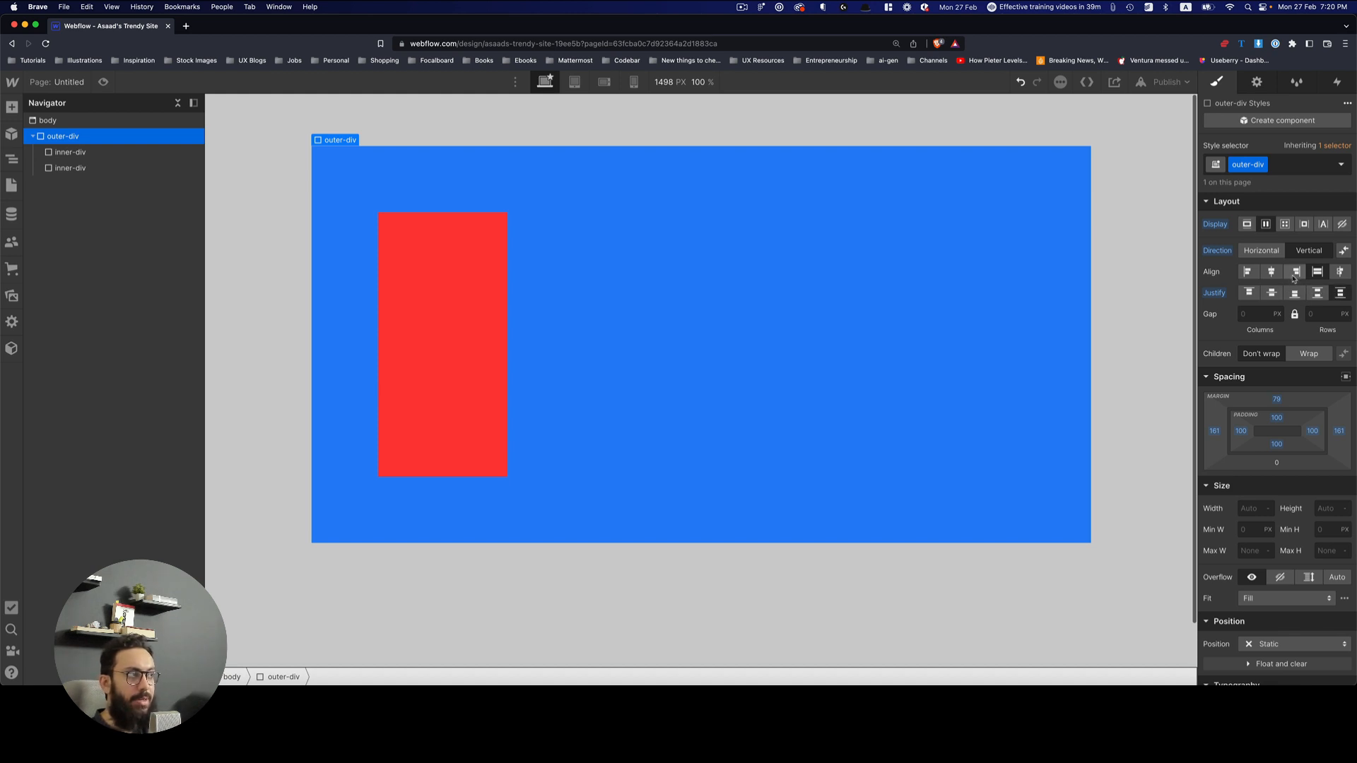
{"action": "left_click", "coordinate": [1247, 271]}
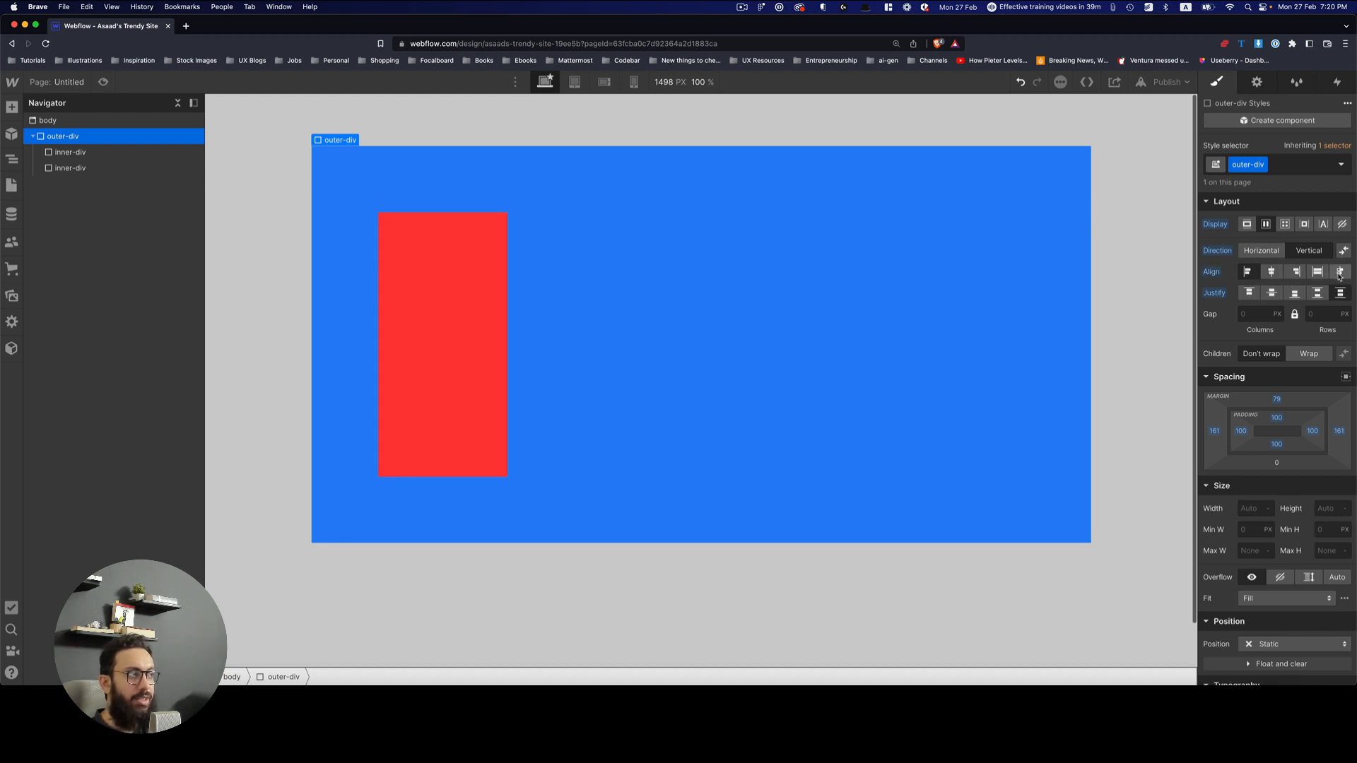
{"action": "left_click", "coordinate": [1295, 271]}
{"action": "key", "text": "super+z"}
{"action": "key", "text": "super+z"}
{"action": "key", "text": "super+z"}
{"action": "key", "text": "super+z"}
{"action": "key", "text": "super+z"}
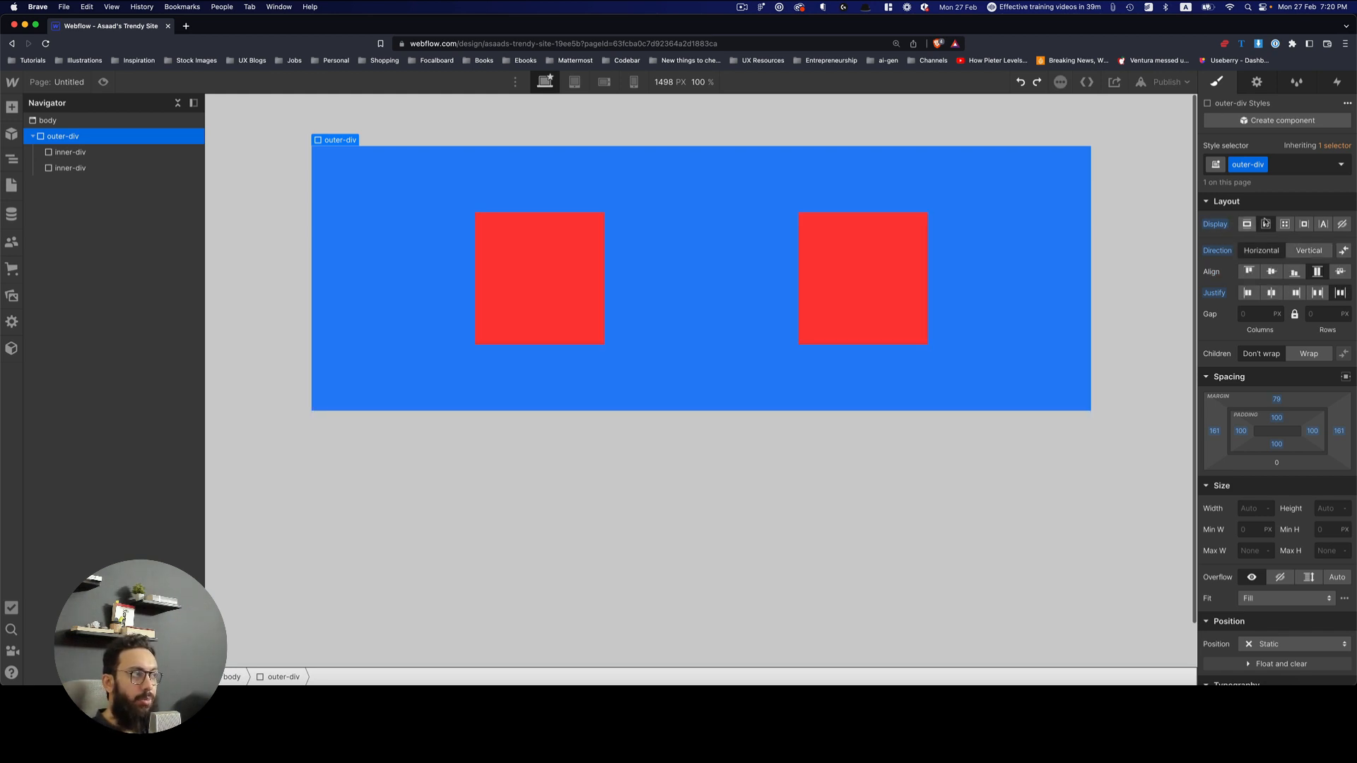
Change the outer-div's display to Grid with two columns and two rows, and finish editing the grid.
{"action": "left_click", "coordinate": [1284, 224]}
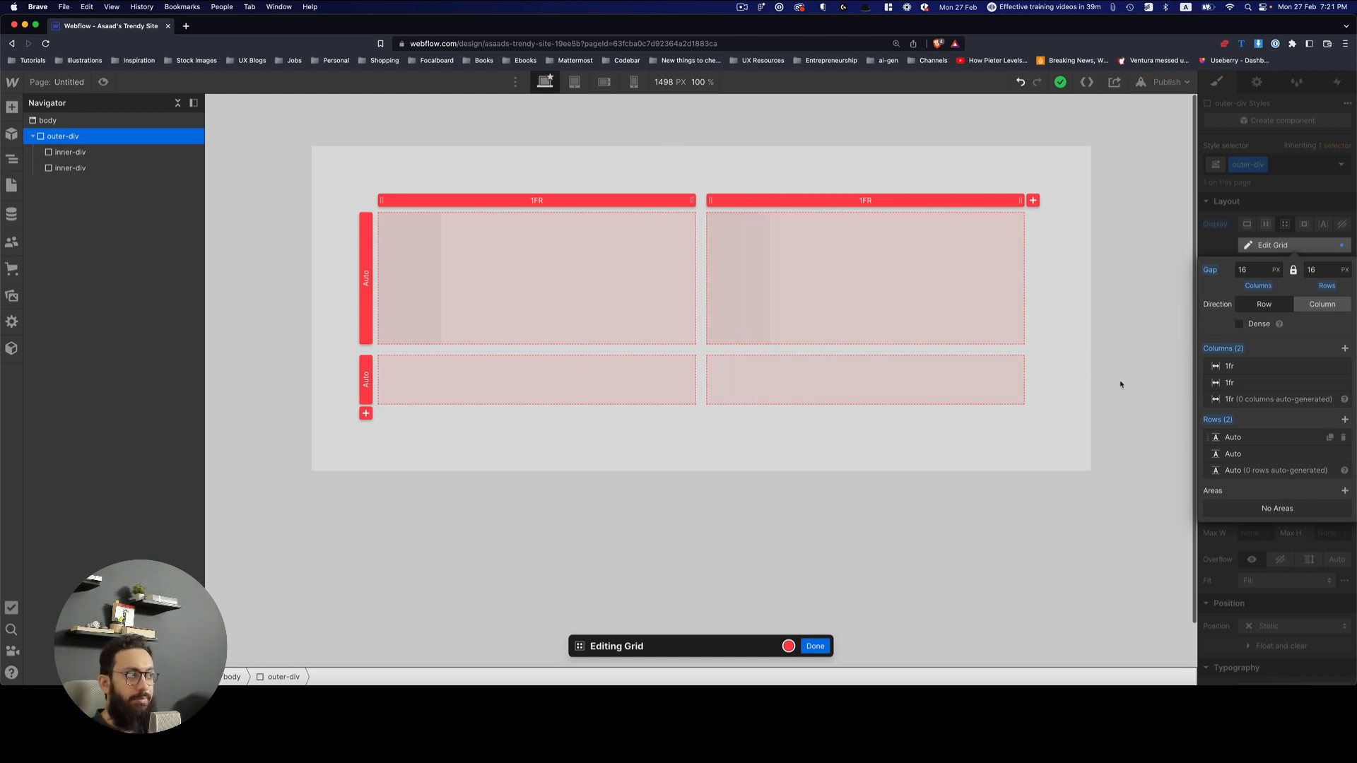
{"action": "left_click", "coordinate": [815, 646]}
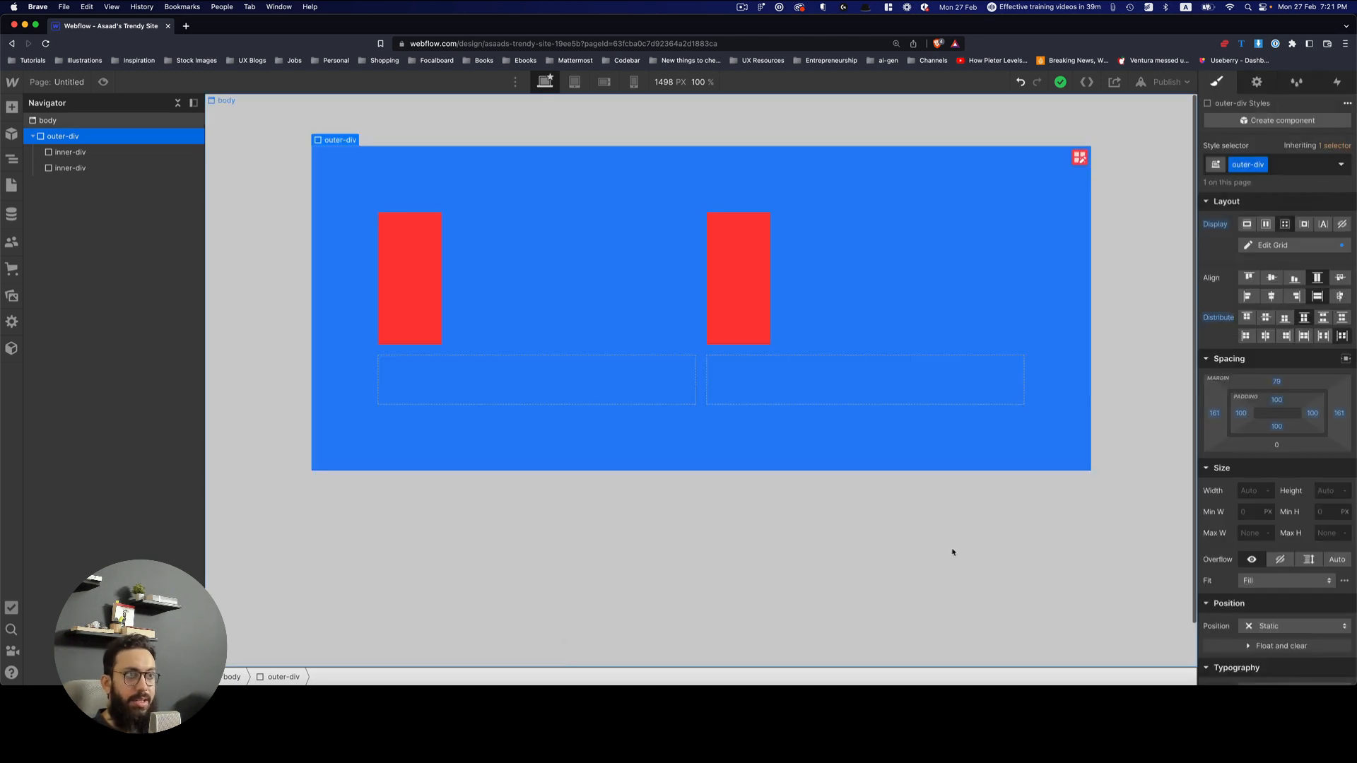
{"action": "left_click", "coordinate": [954, 549]}
Set the width of the inner-div class to 50%.
{"action": "left_click", "coordinate": [417, 285]}
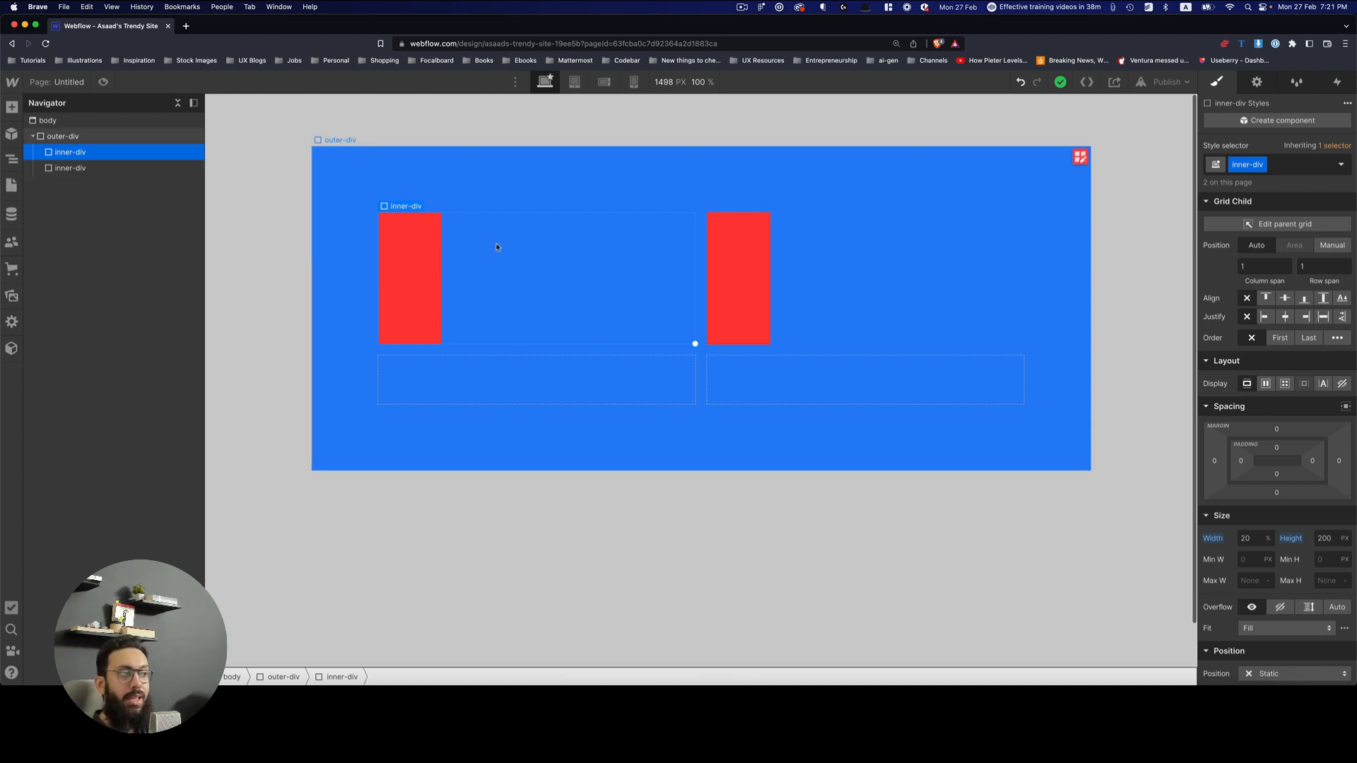
{"action": "left_click", "coordinate": [1248, 539]}
{"action": "type", "text": "a50"}
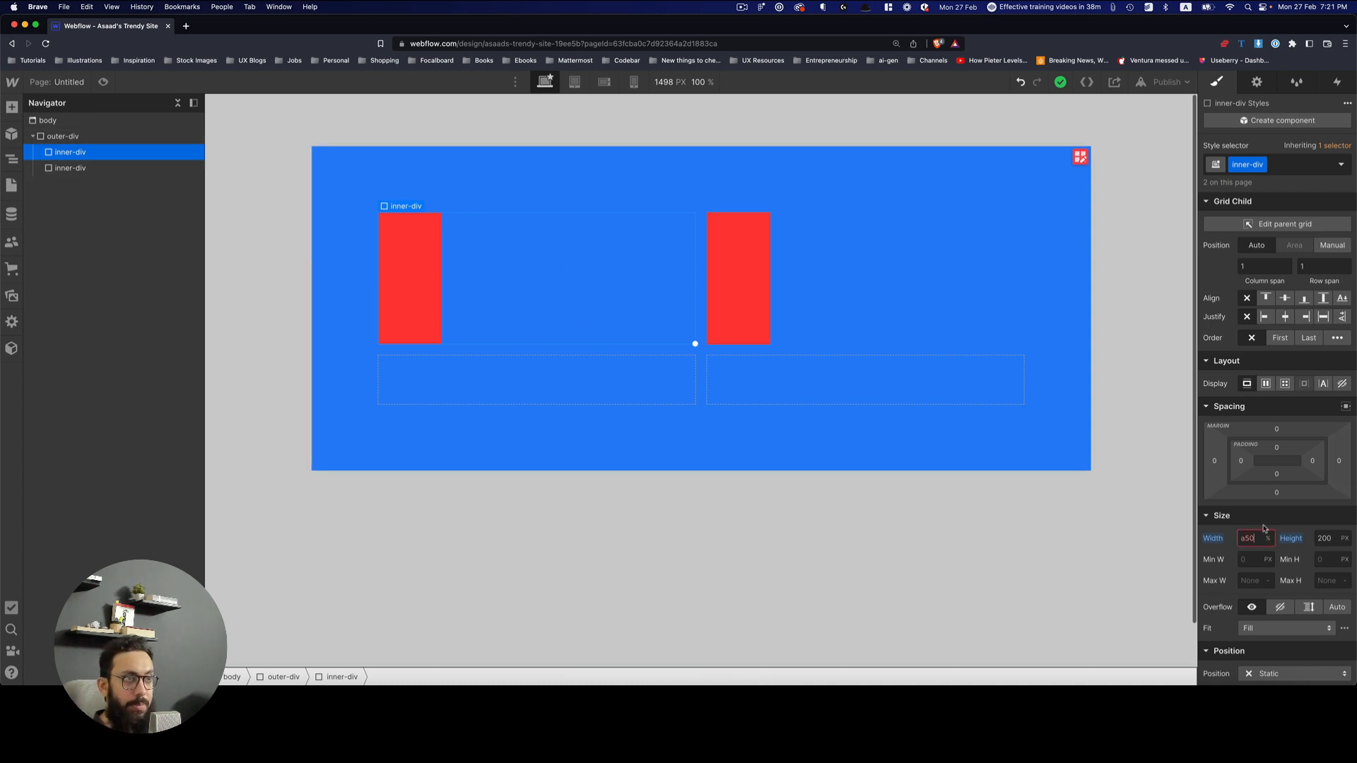
{"action": "key", "text": "super+a"}
{"action": "type", "text": "50"}
{"action": "key", "text": "Return"}
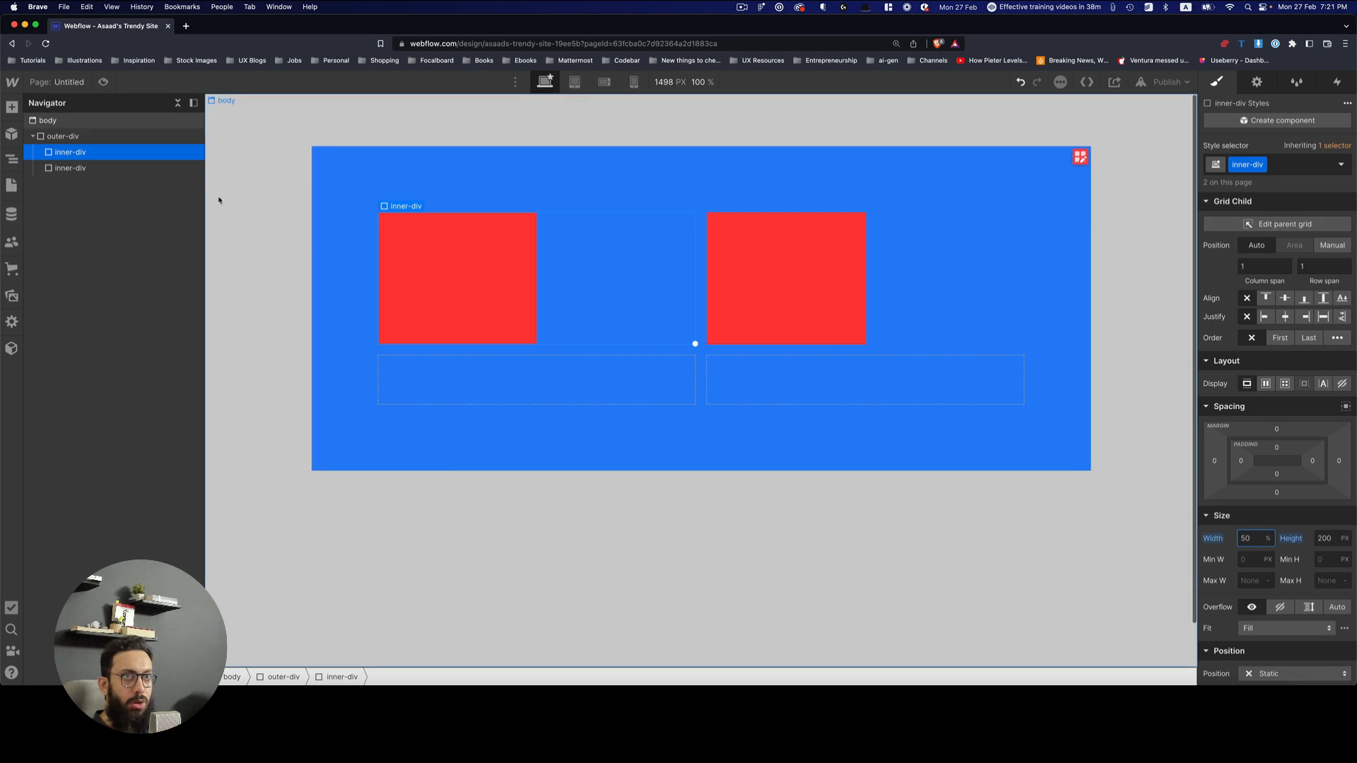
Look through the outer-div's style properties from layout to effects, and switch its display back to Flex.
{"action": "left_click", "coordinate": [64, 136]}
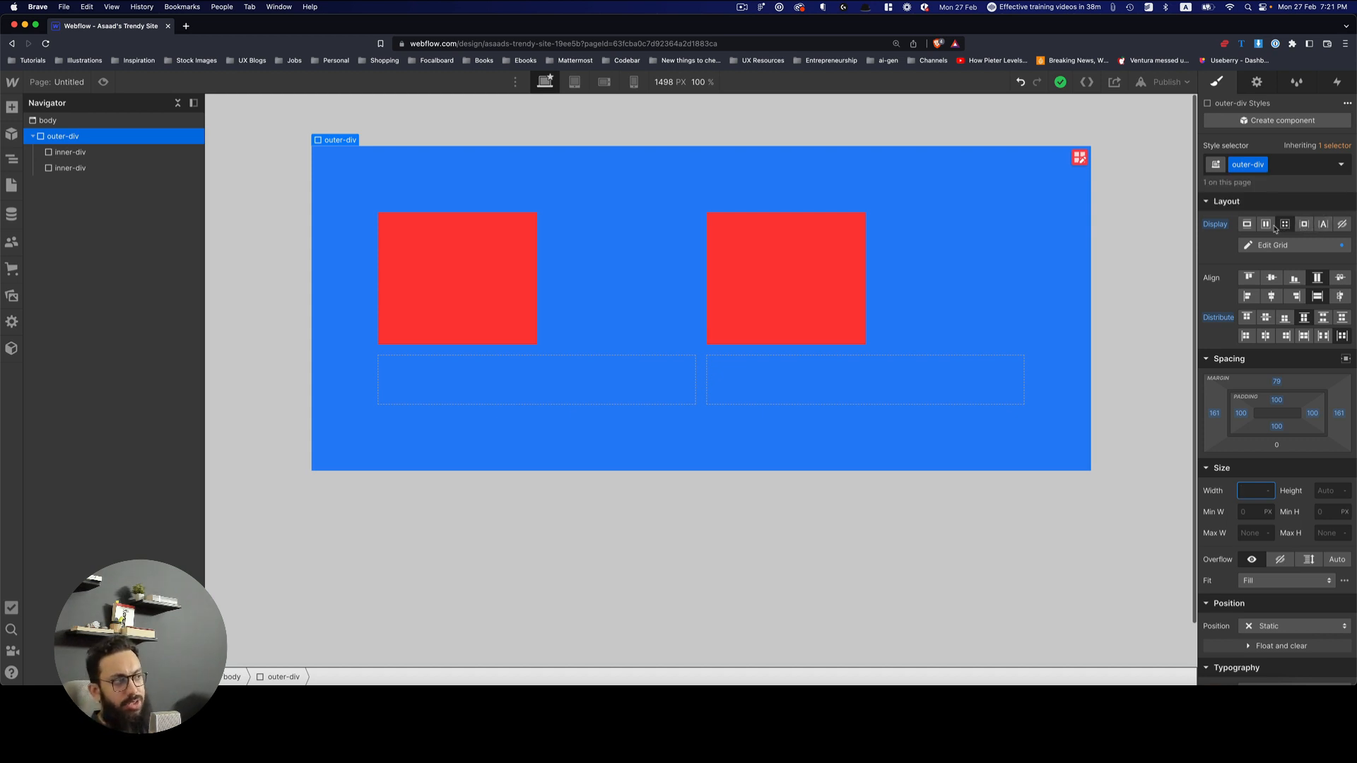
{"action": "left_click", "coordinate": [1257, 472]}
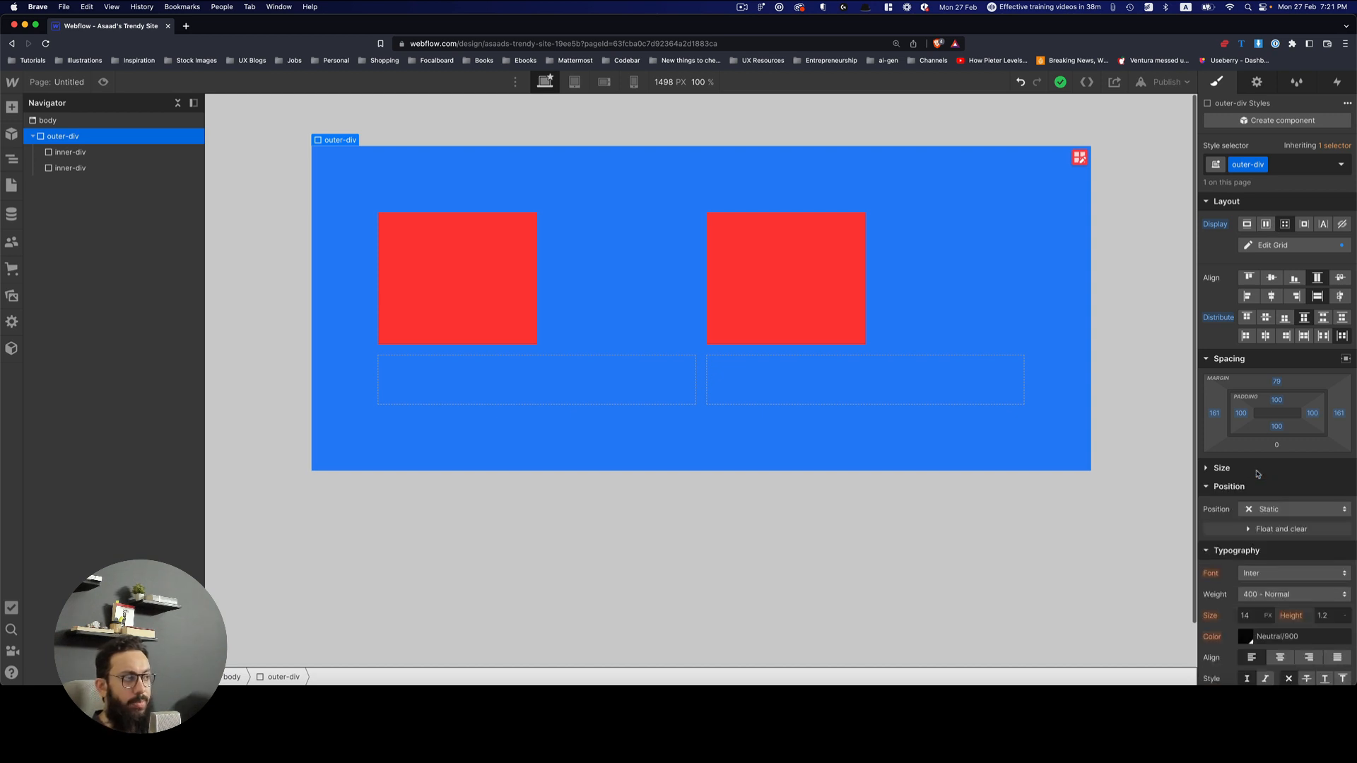
{"action": "left_click", "coordinate": [1260, 470]}
{"action": "scroll", "coordinate": [1302, 282], "scroll_direction": "down", "scroll_amount": 3}
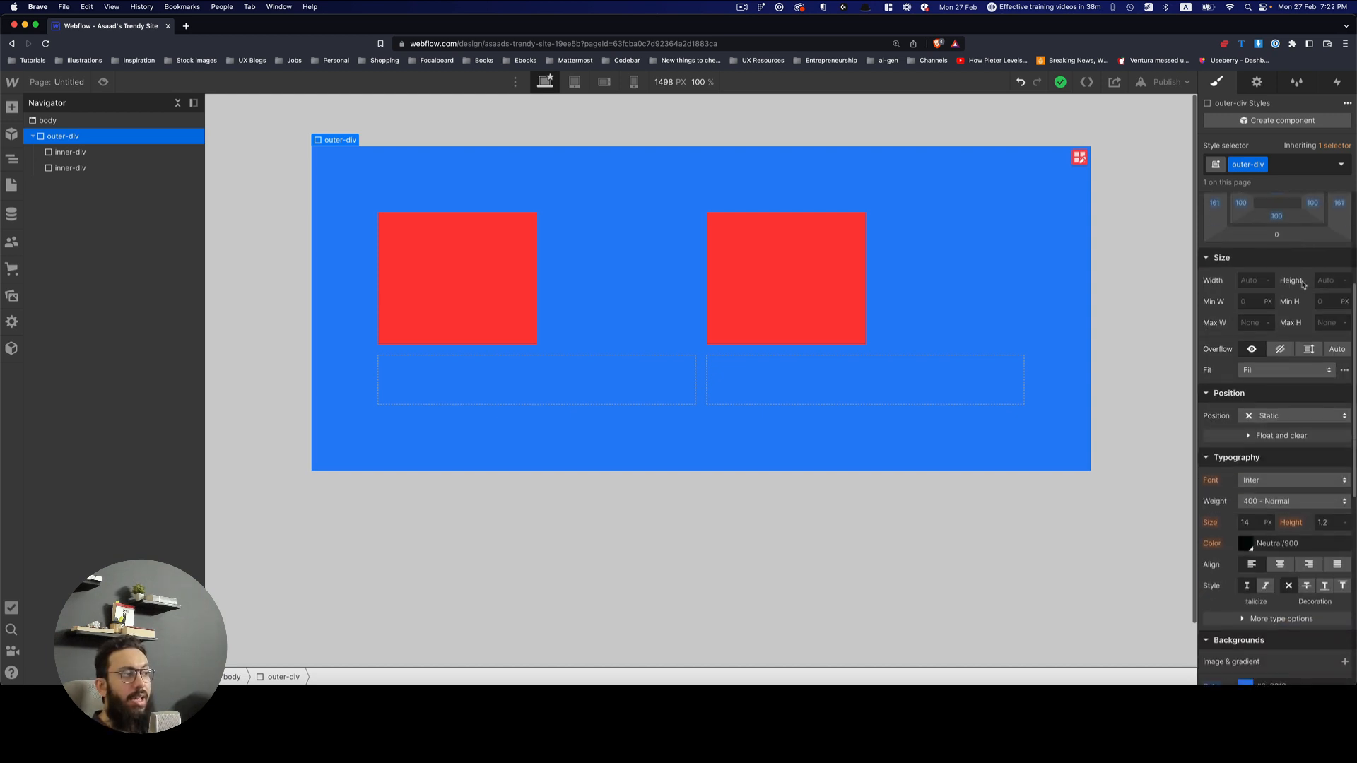
{"action": "scroll", "coordinate": [1302, 283], "scroll_direction": "down", "scroll_amount": 10}
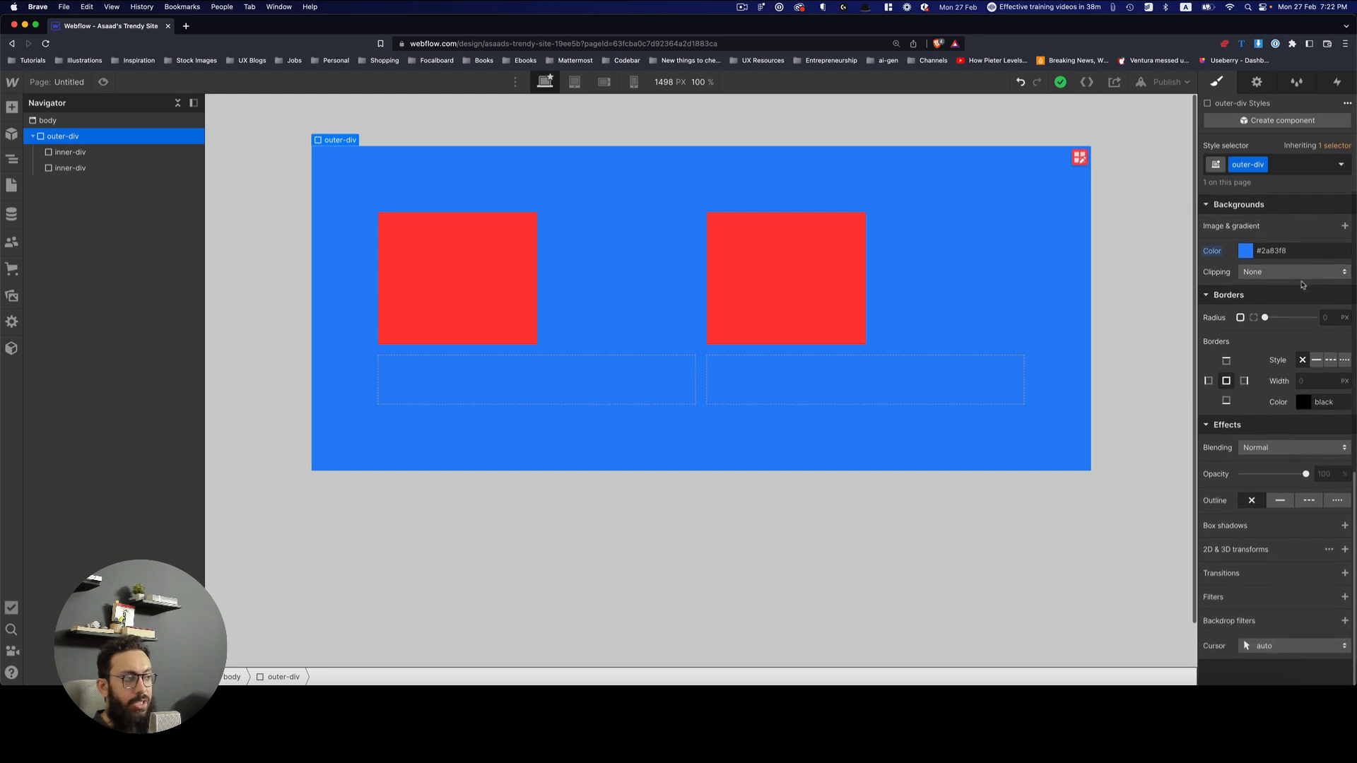
{"action": "scroll", "coordinate": [1302, 284], "scroll_direction": "up", "scroll_amount": 10}
{"action": "scroll", "coordinate": [1293, 426], "scroll_direction": "down", "scroll_amount": 7}
{"action": "scroll", "coordinate": [1294, 426], "scroll_direction": "up", "scroll_amount": 7}
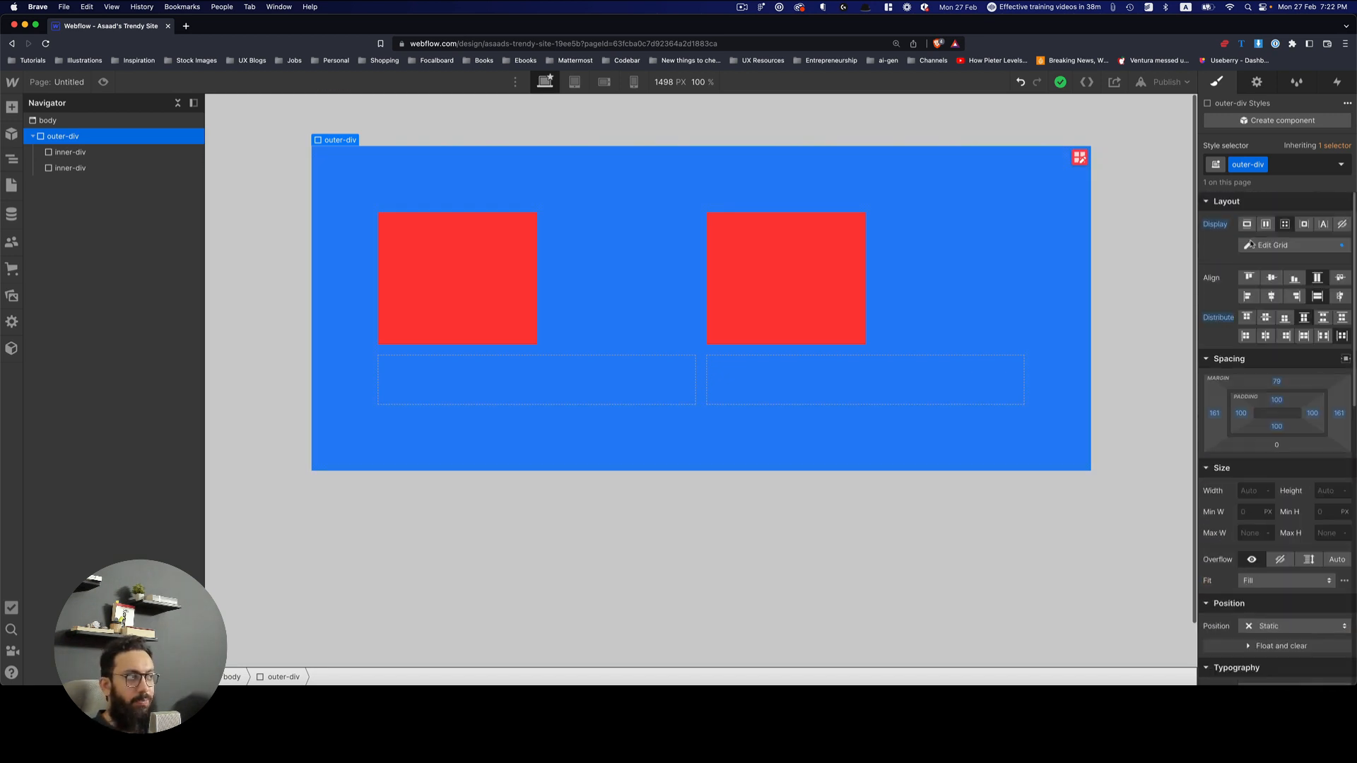
{"action": "left_click", "coordinate": [1266, 224]}
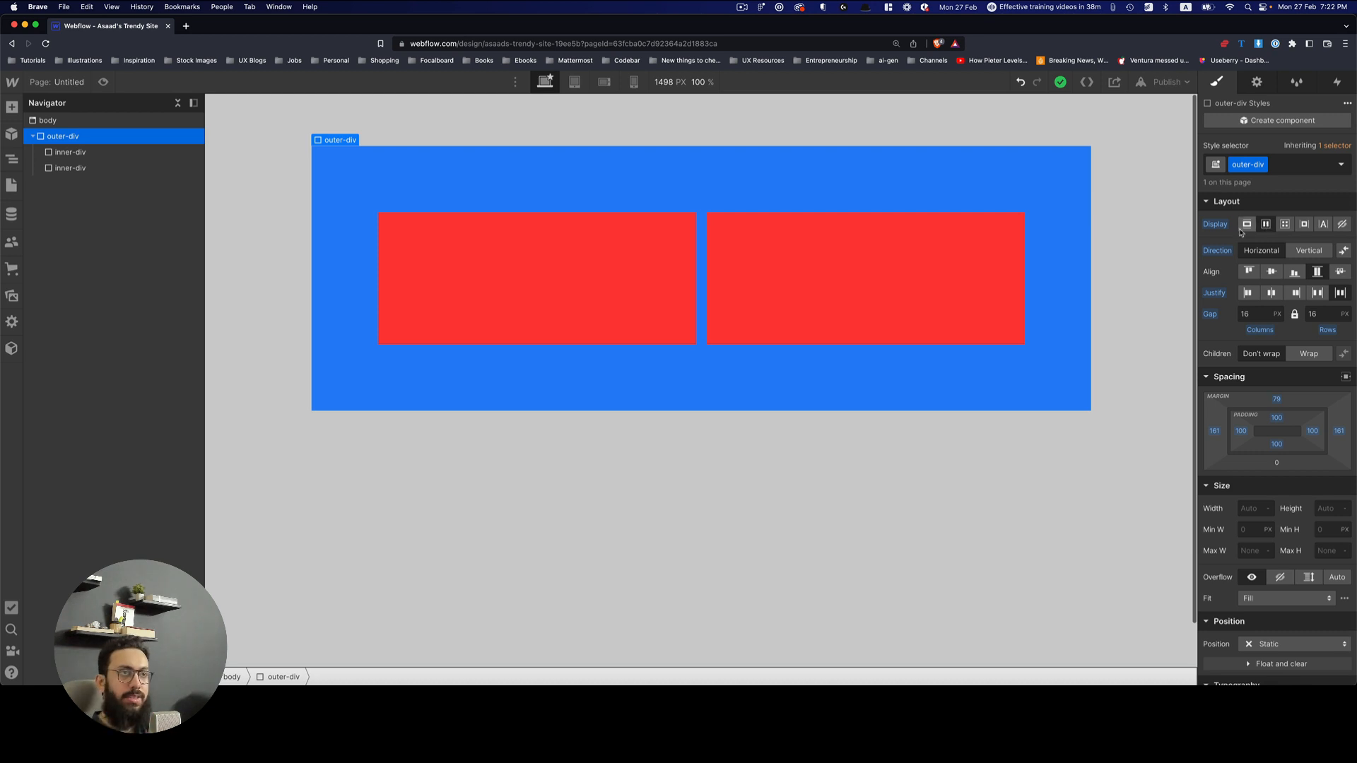
Set the border radius of the inner-div class to 8 px.
{"action": "left_click", "coordinate": [614, 289]}
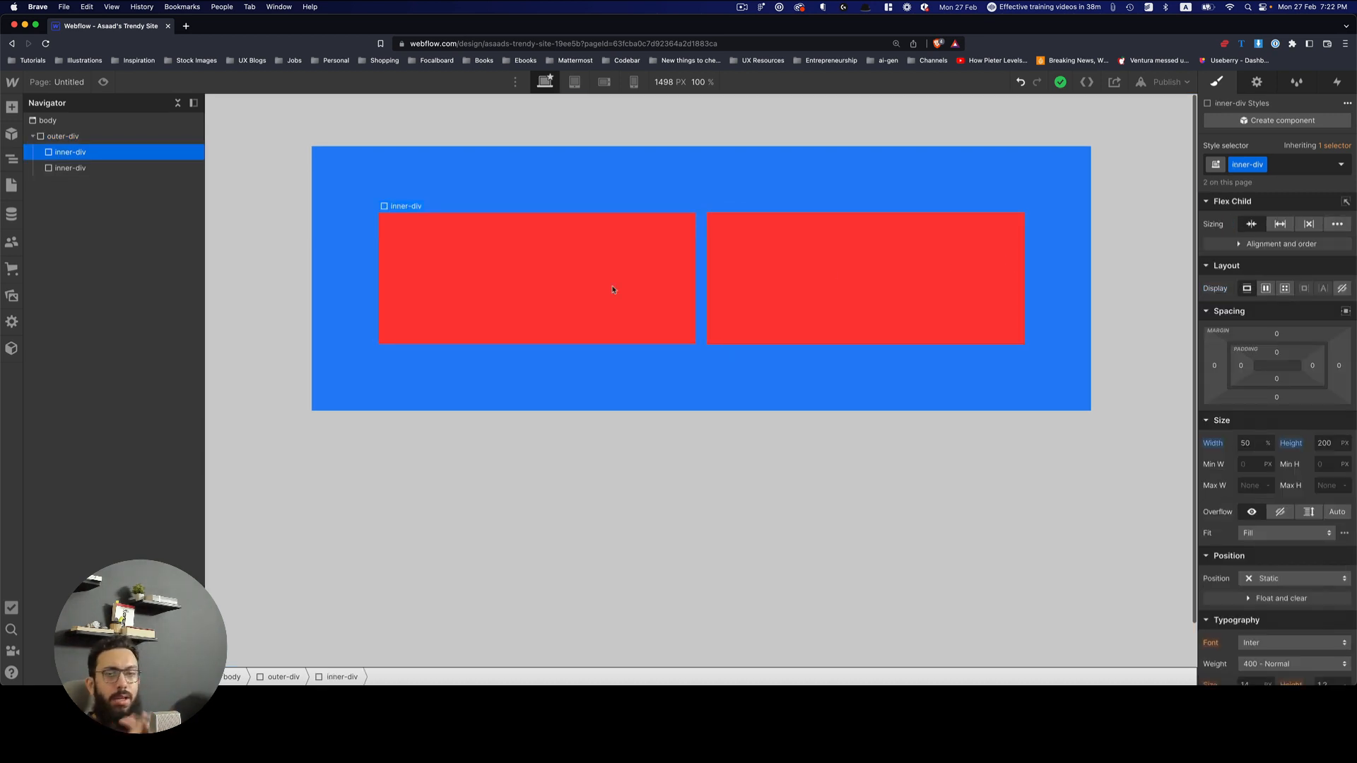
{"action": "scroll", "coordinate": [1308, 494], "scroll_direction": "down", "scroll_amount": 10}
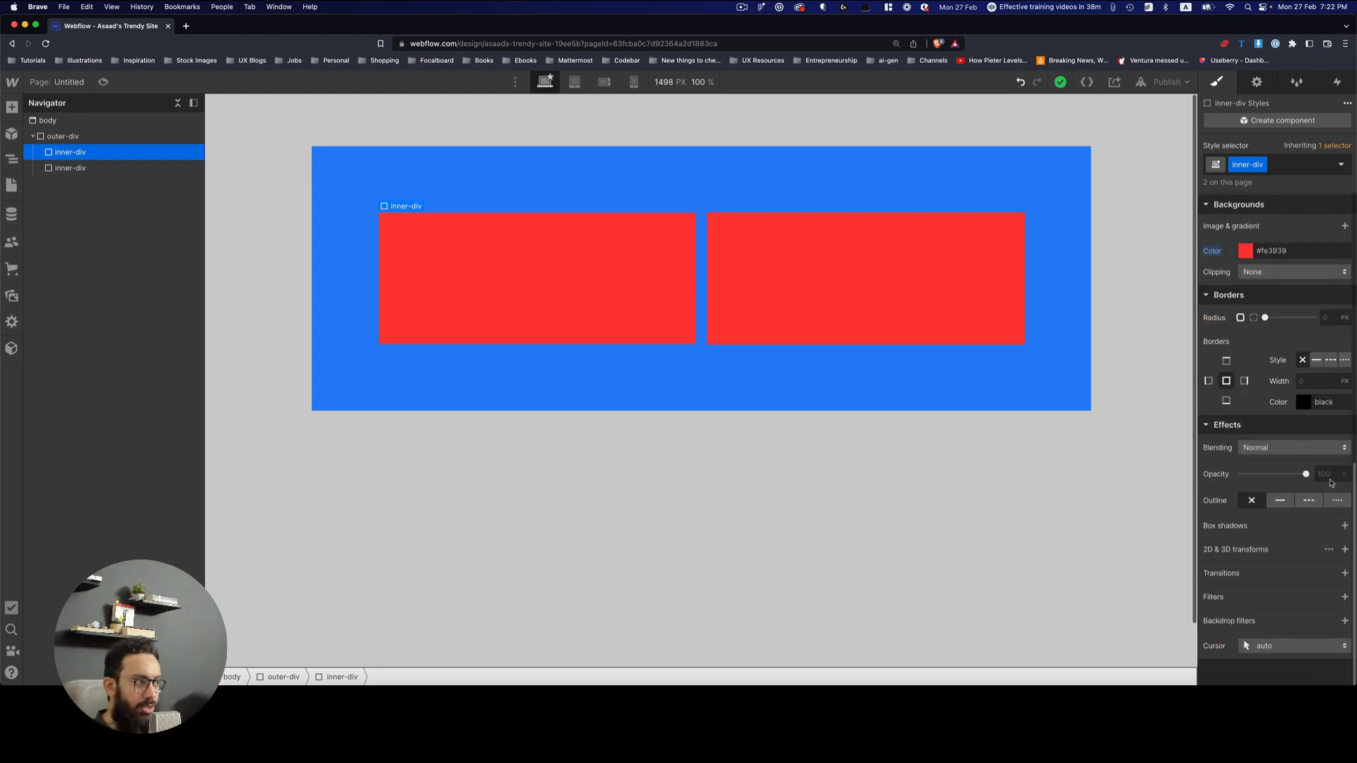
{"action": "left_click", "coordinate": [1332, 318]}
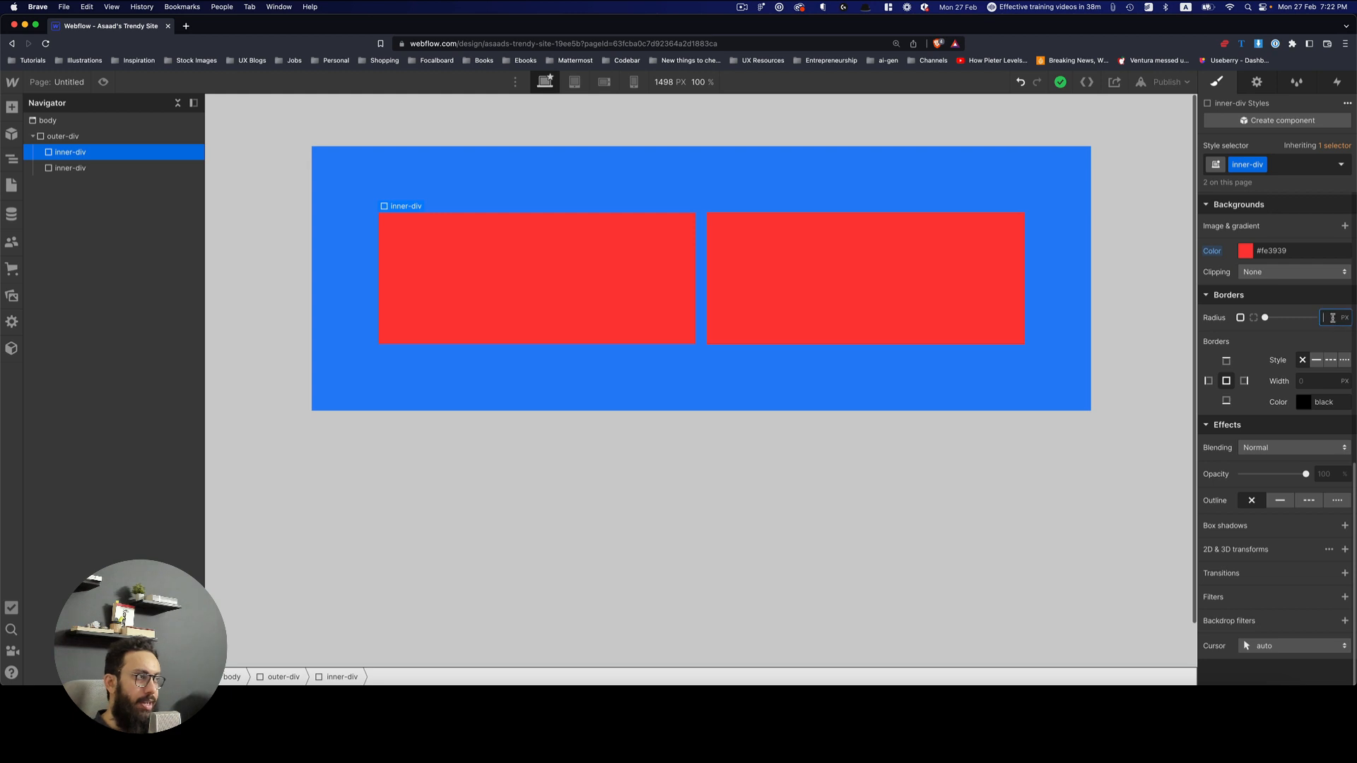
{"action": "type", "text": "50"}
{"action": "key", "text": "BackSpace"}
{"action": "key", "text": "BackSpace"}
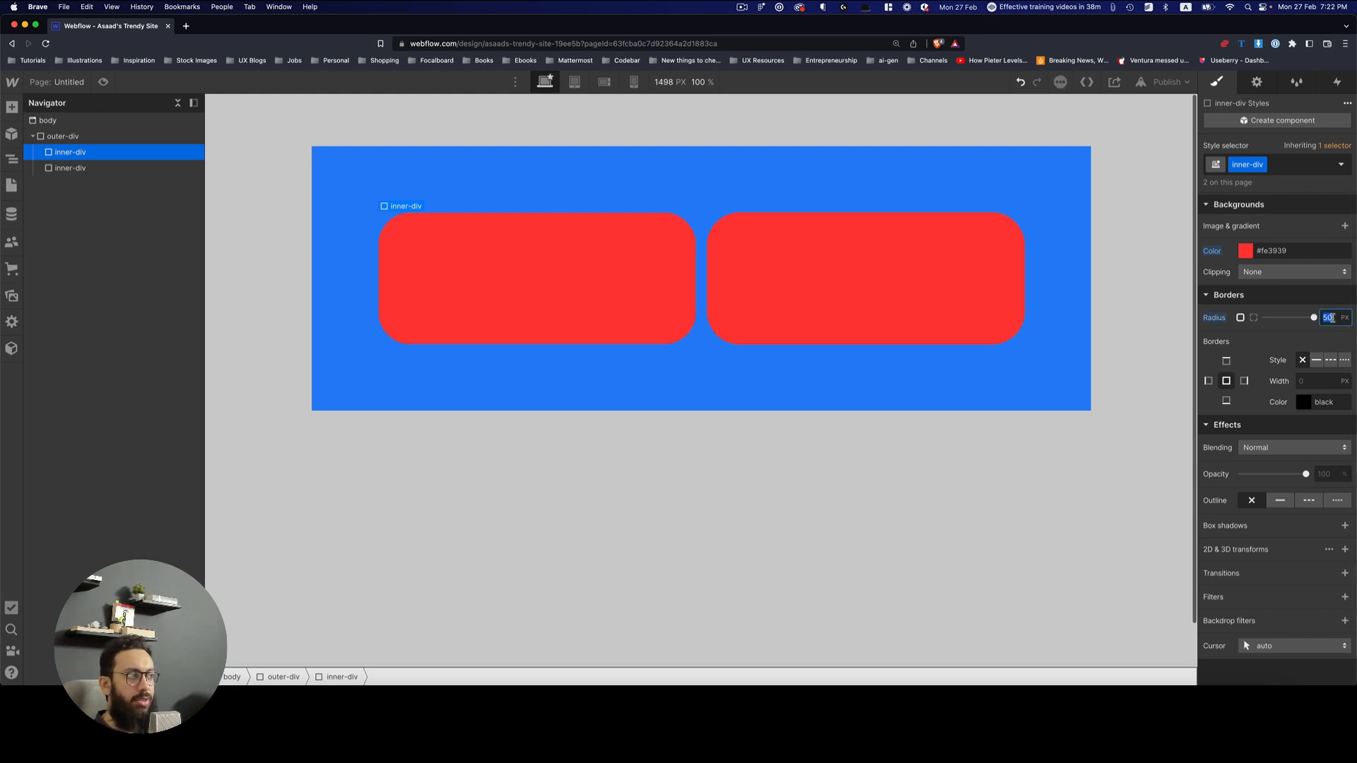
{"action": "type", "text": "8"}
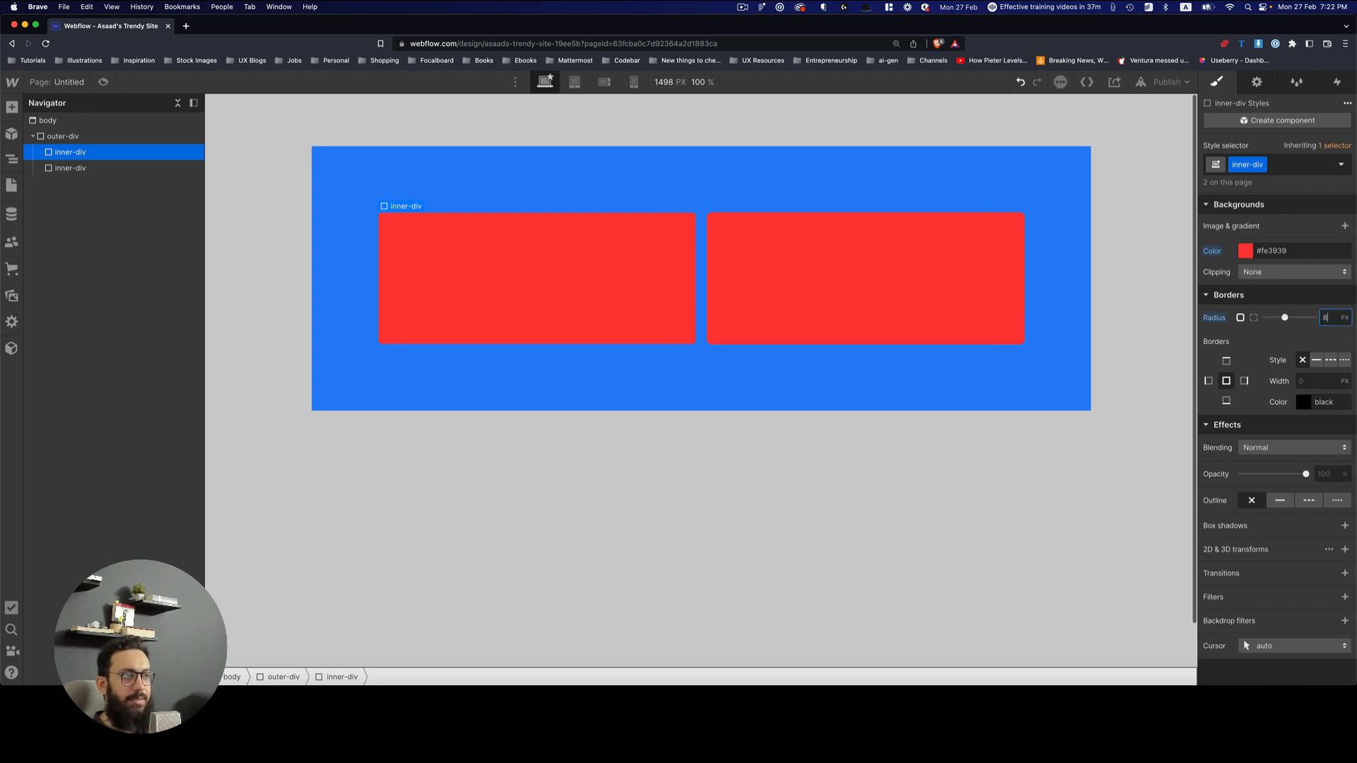
{"action": "left_click", "coordinate": [1070, 313]}
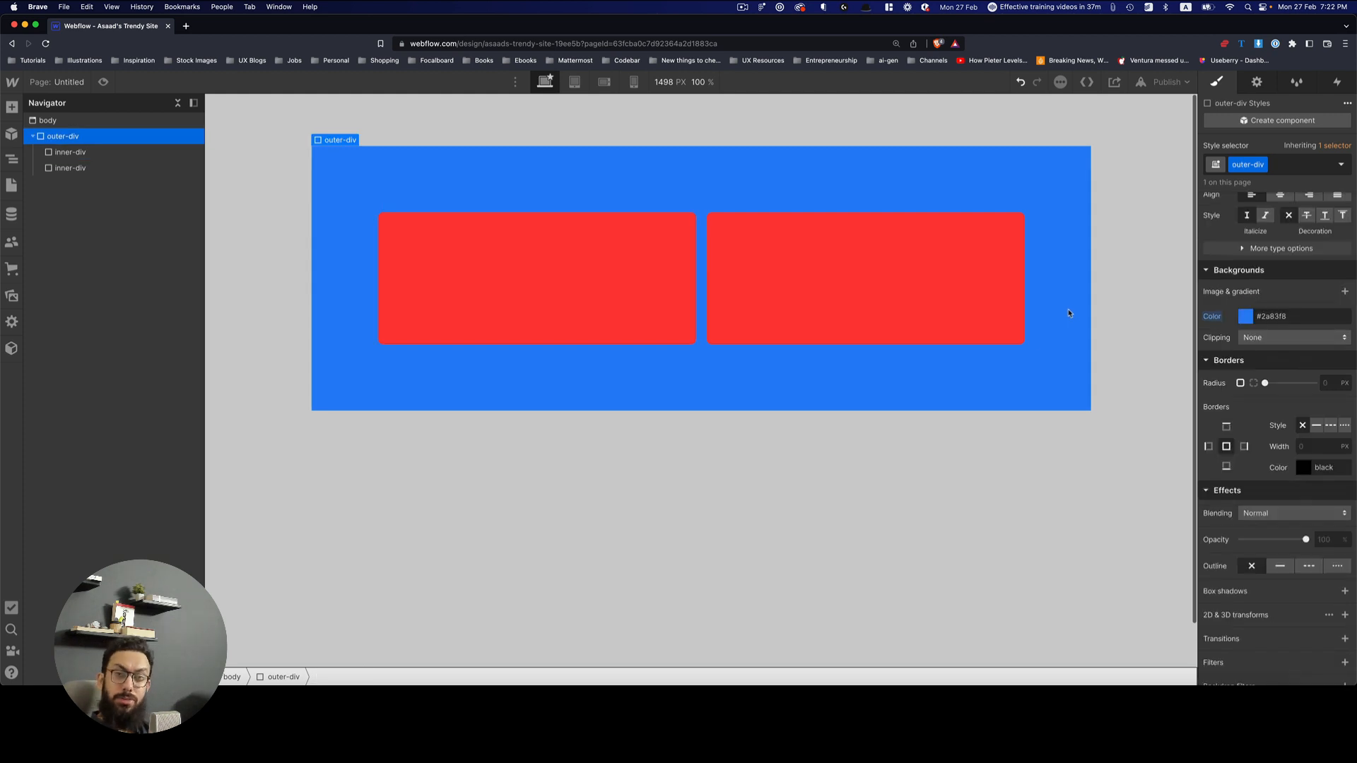
Add a combo class named green to the first inner-div.
{"action": "left_click", "coordinate": [582, 297]}
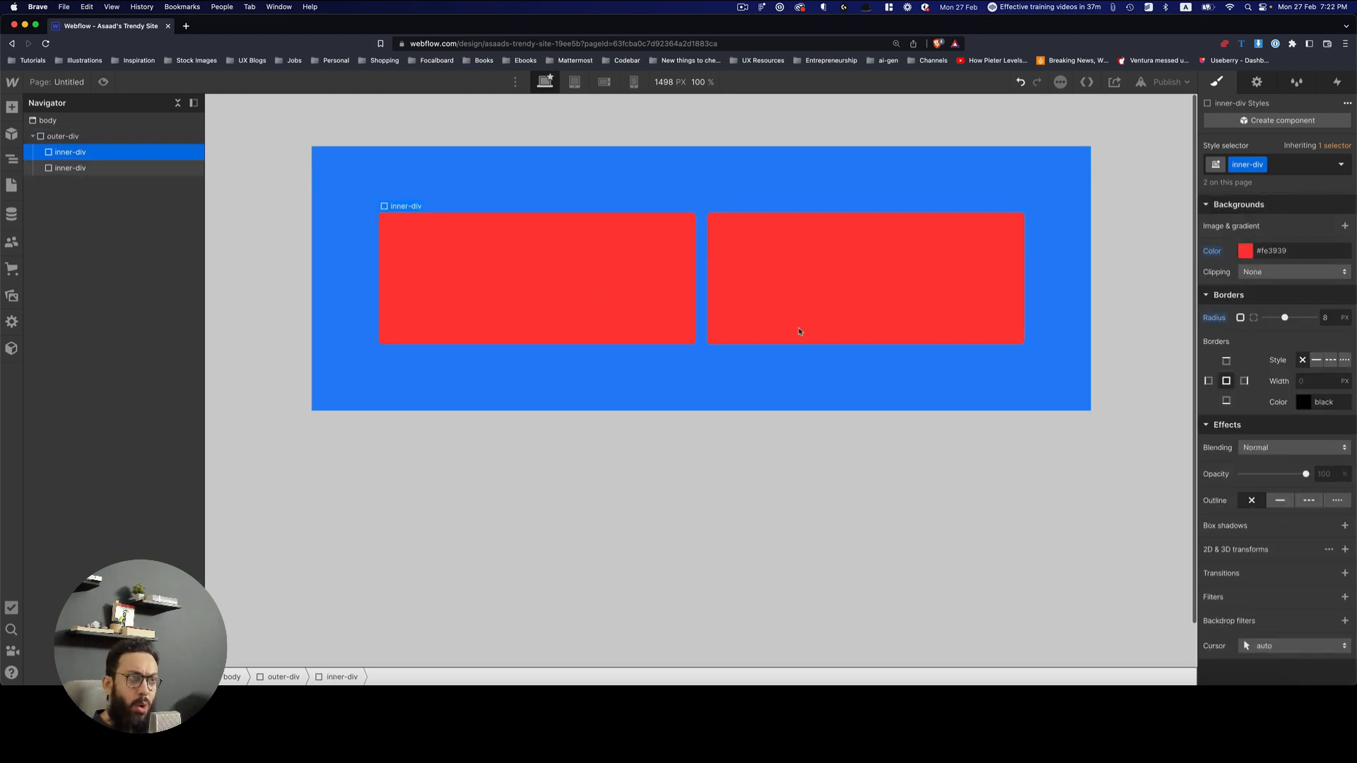
{"action": "scroll", "coordinate": [1307, 321], "scroll_direction": "up", "scroll_amount": 10}
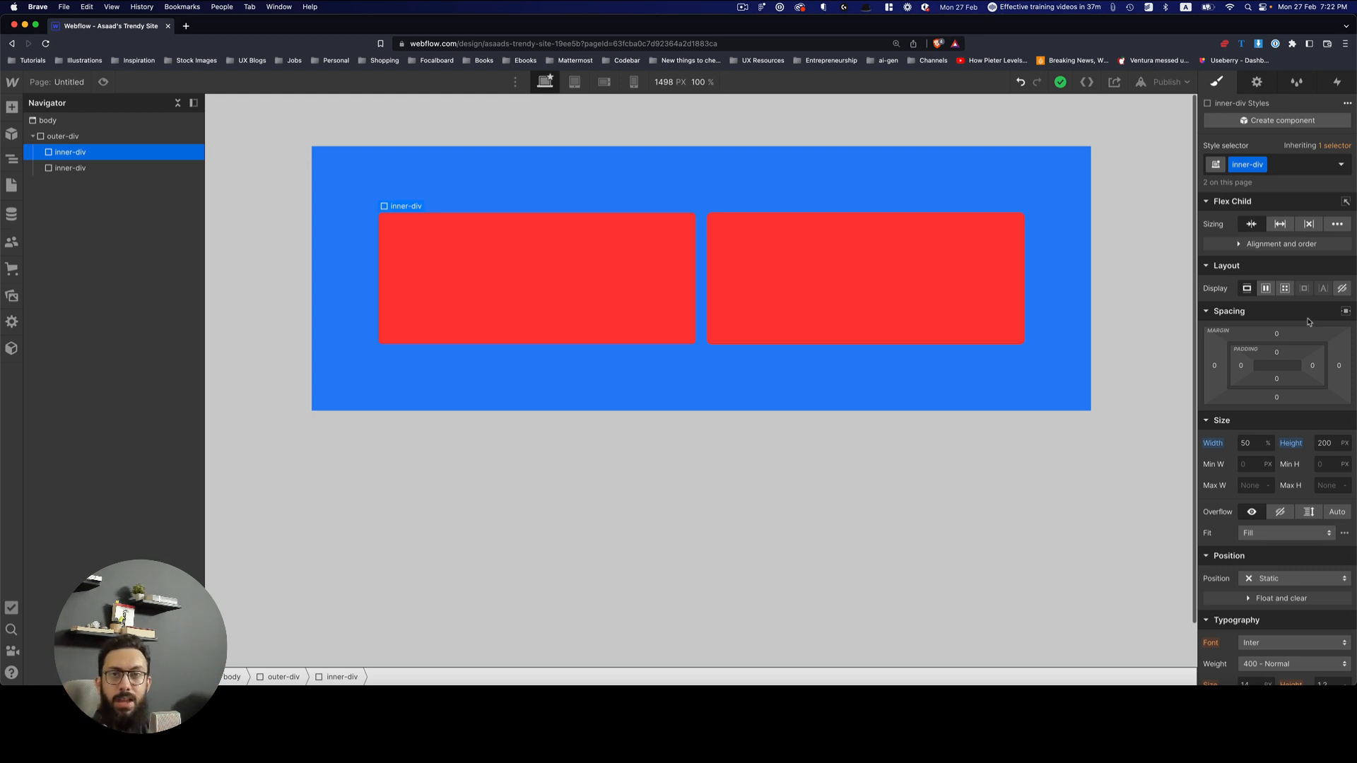
{"action": "left_click", "coordinate": [1291, 166]}
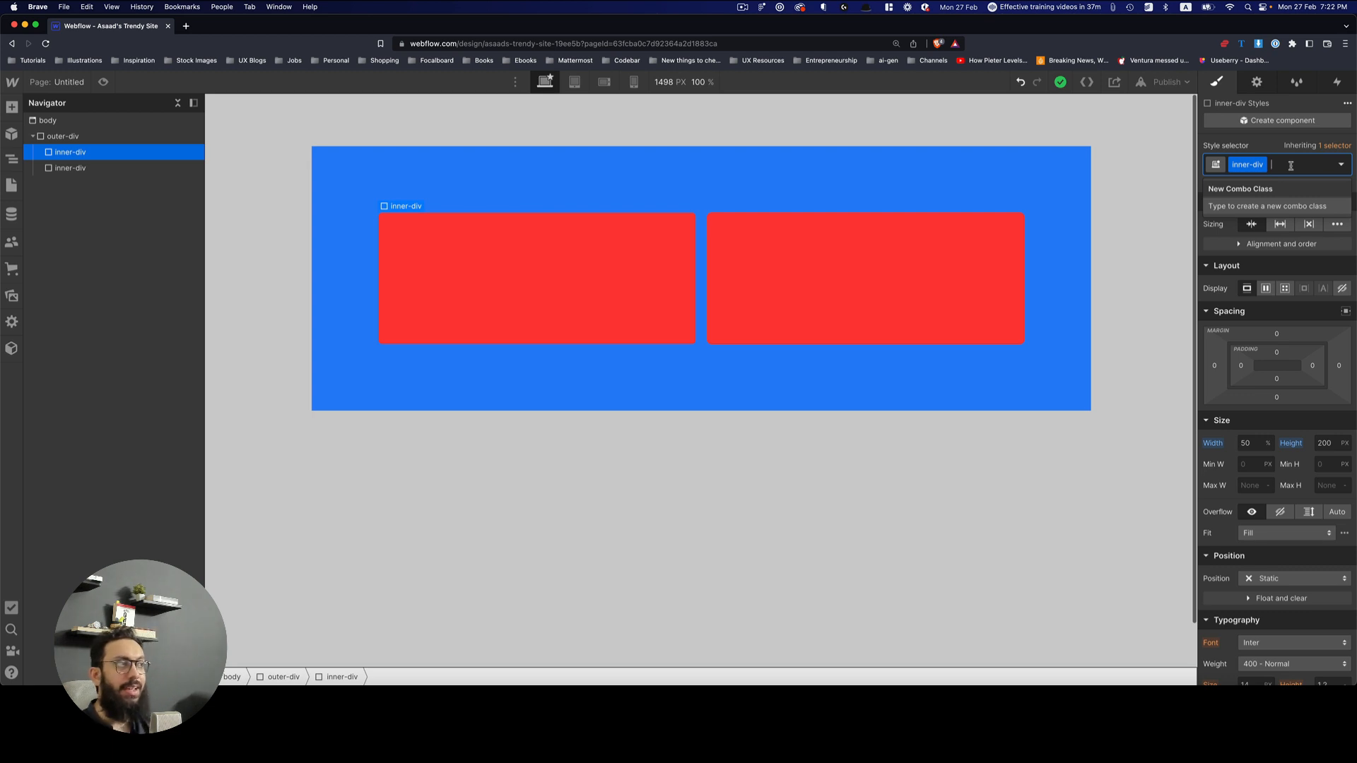
{"action": "type", "text": "green"}
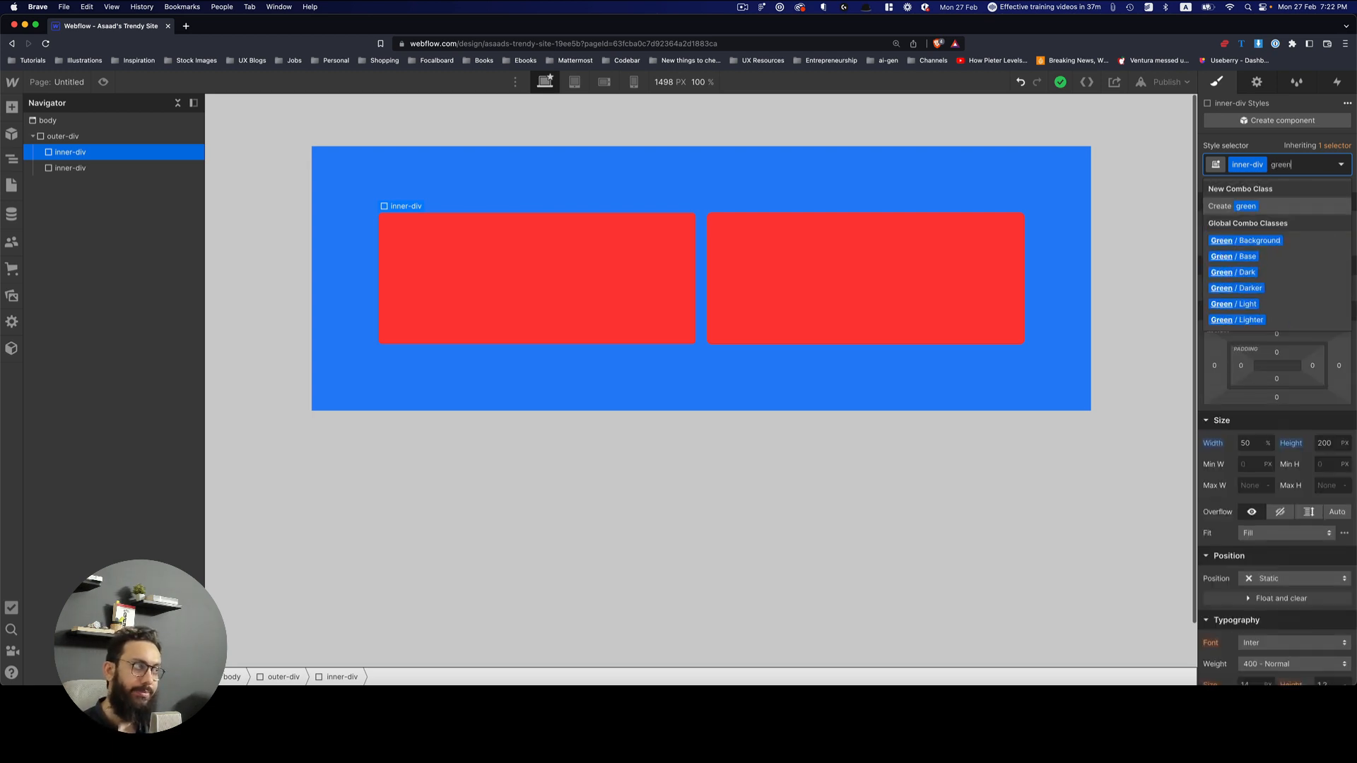
{"action": "key", "text": "Return"}
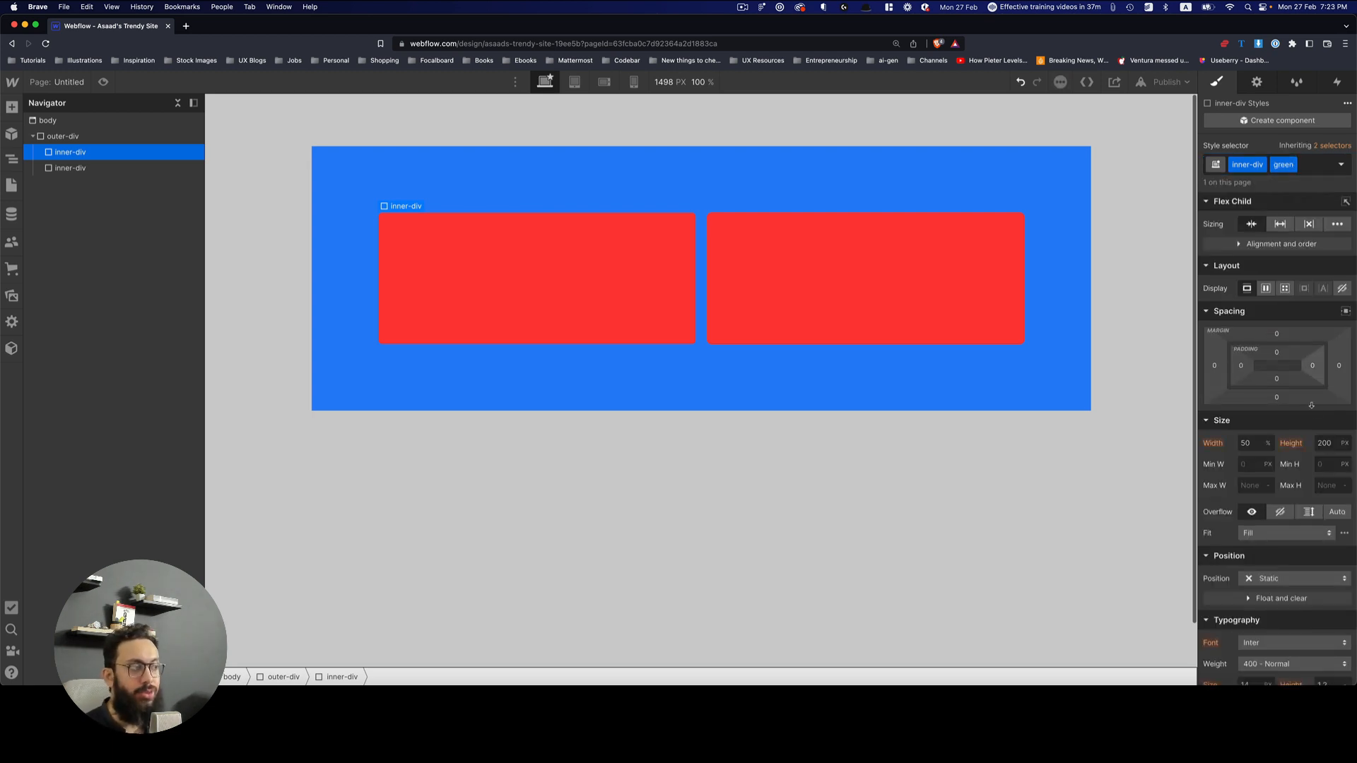
Set the background color of the green combo class to bright green #3ffe39.
{"action": "scroll", "coordinate": [1242, 477], "scroll_direction": "down", "scroll_amount": 5}
{"action": "left_click", "coordinate": [1244, 471]}
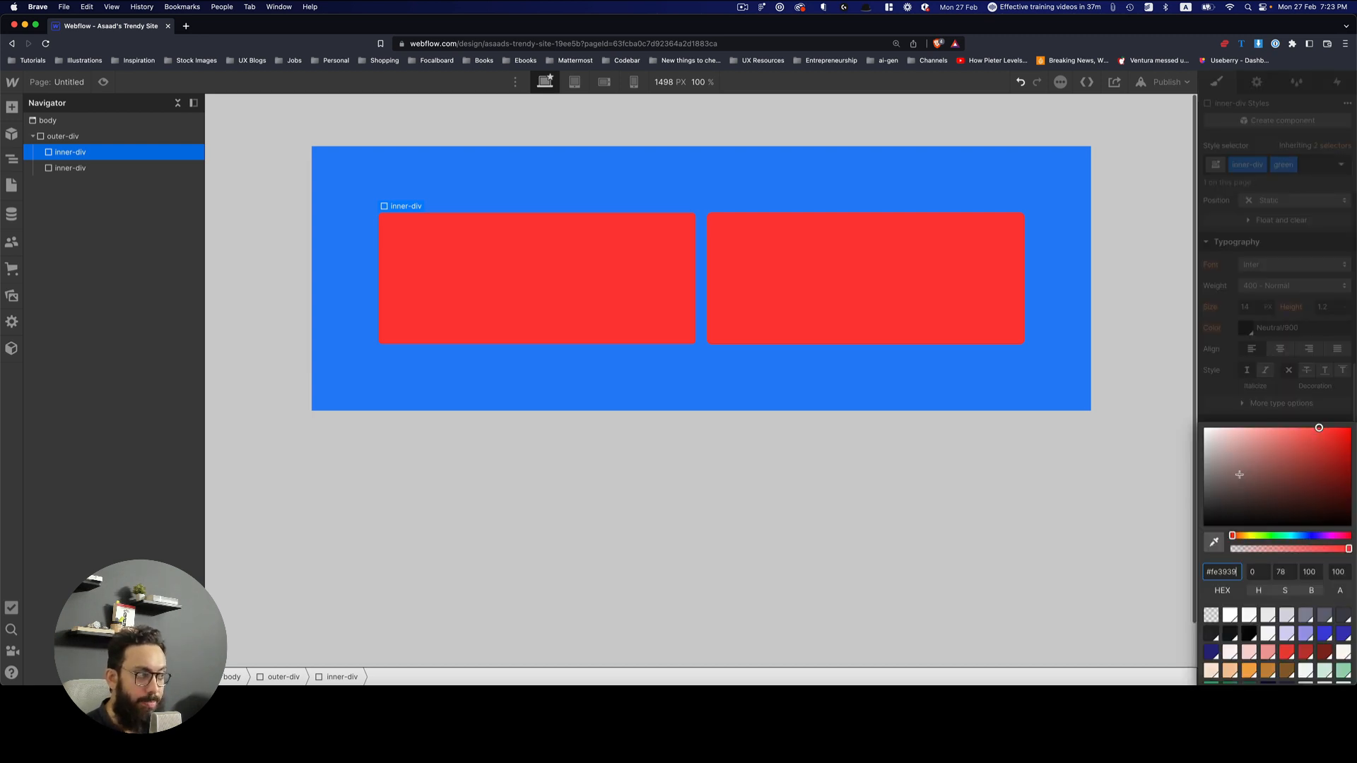
{"action": "left_click", "coordinate": [1280, 535]}
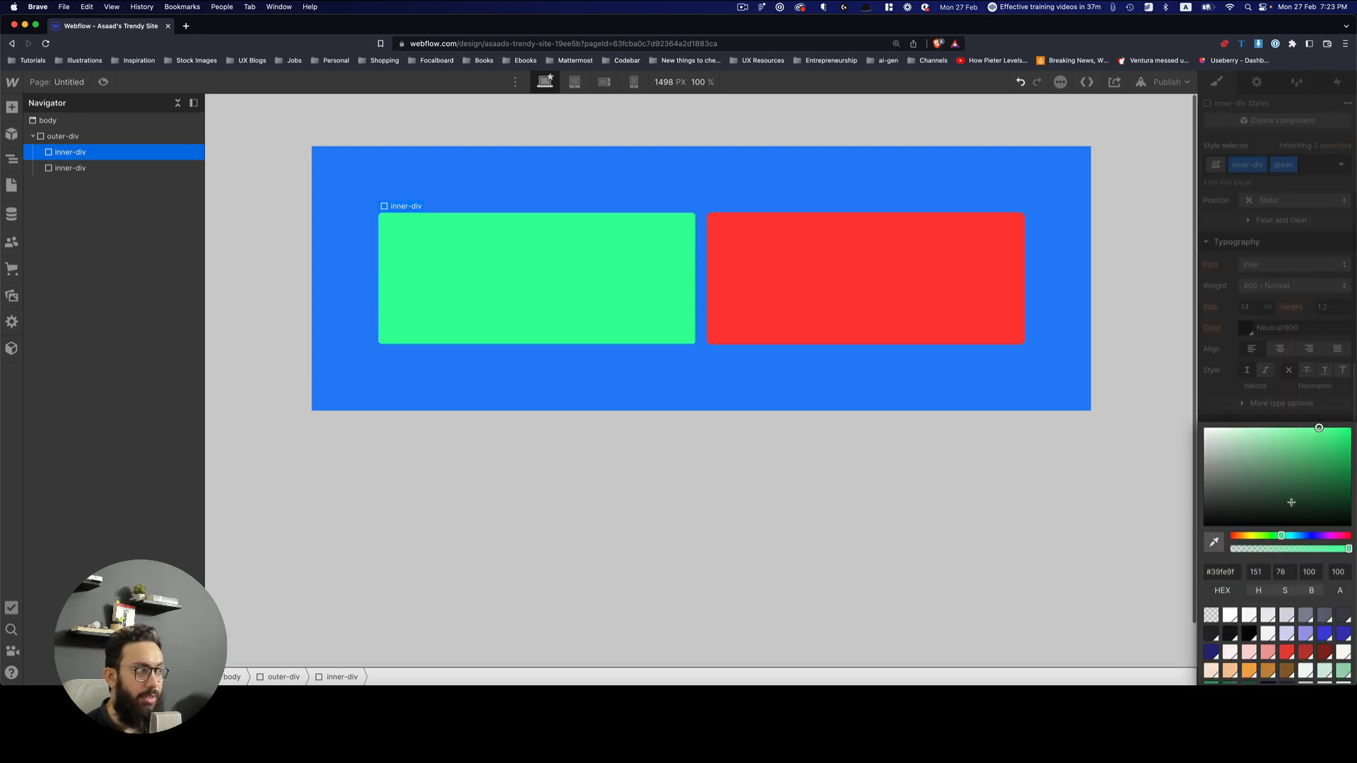
{"action": "left_click", "coordinate": [1270, 535]}
{"action": "left_click", "coordinate": [1086, 318]}
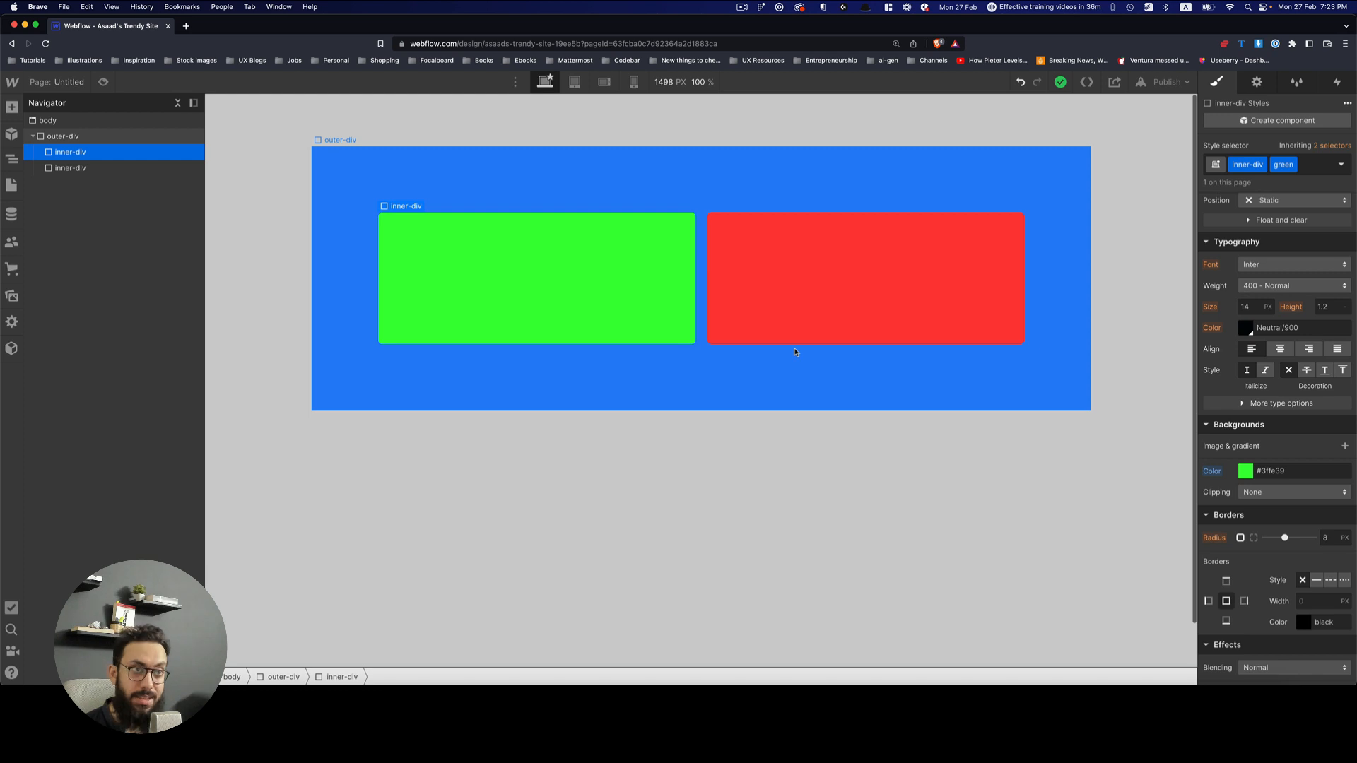
Add a new div block inside the outer-div after the two inner-divs.
{"action": "left_click", "coordinate": [745, 358]}
{"action": "key", "text": "super+e"}
{"action": "type", "text": "d"}
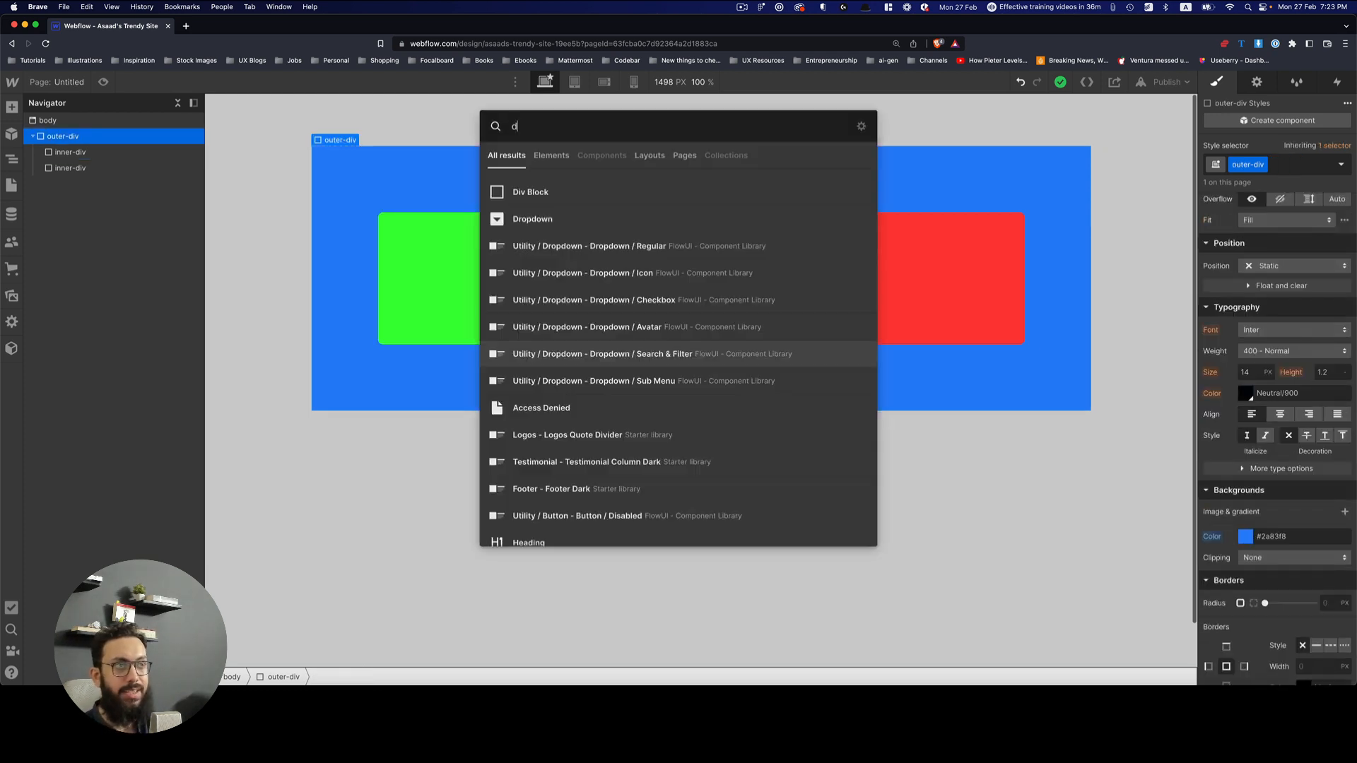
{"action": "key", "text": "Return"}
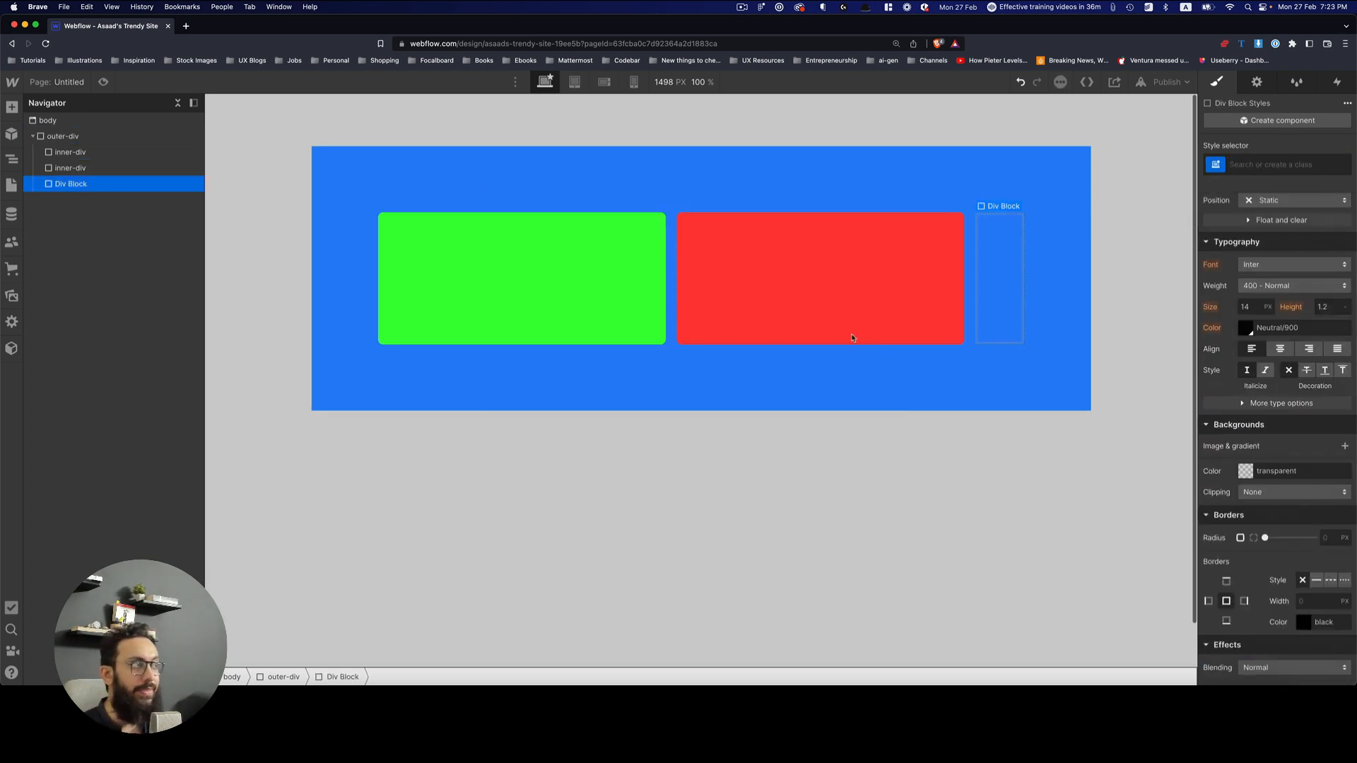
{"action": "left_click", "coordinate": [1244, 164]}
{"action": "type", "text": "green"}
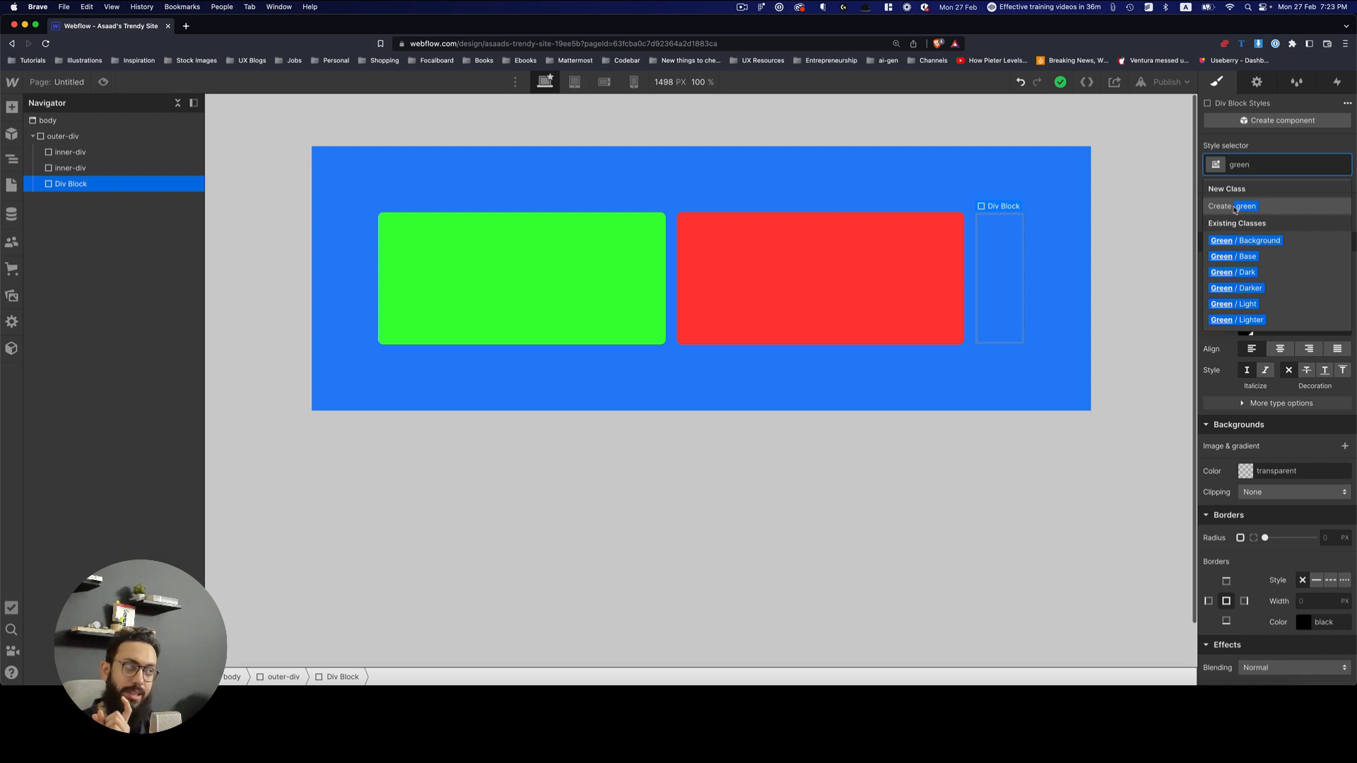
{"action": "key", "text": "super+a"}
{"action": "key", "text": "BackSpace"}
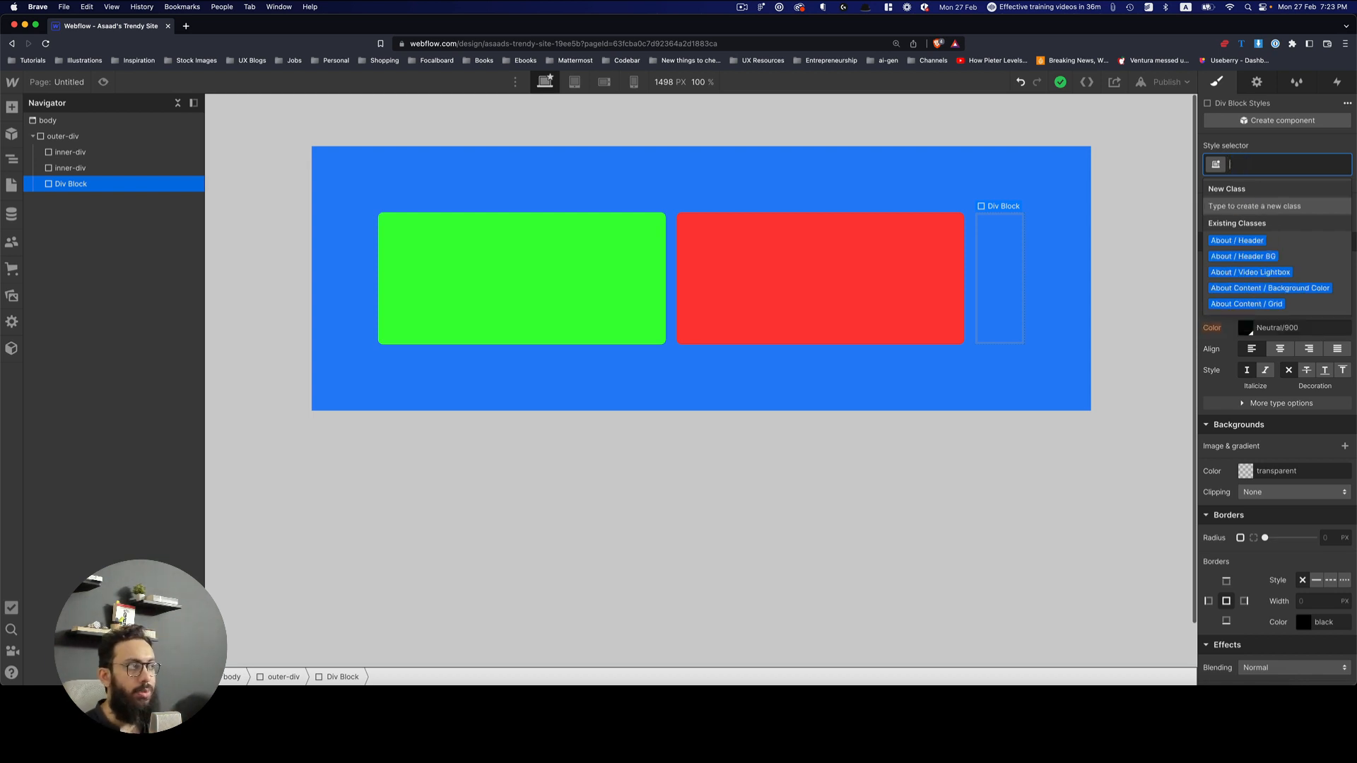
{"action": "left_click", "coordinate": [856, 201]}
Set the width of the inner-div class to 40% for its Hover state, and return to the base state.
{"action": "left_click", "coordinate": [621, 257]}
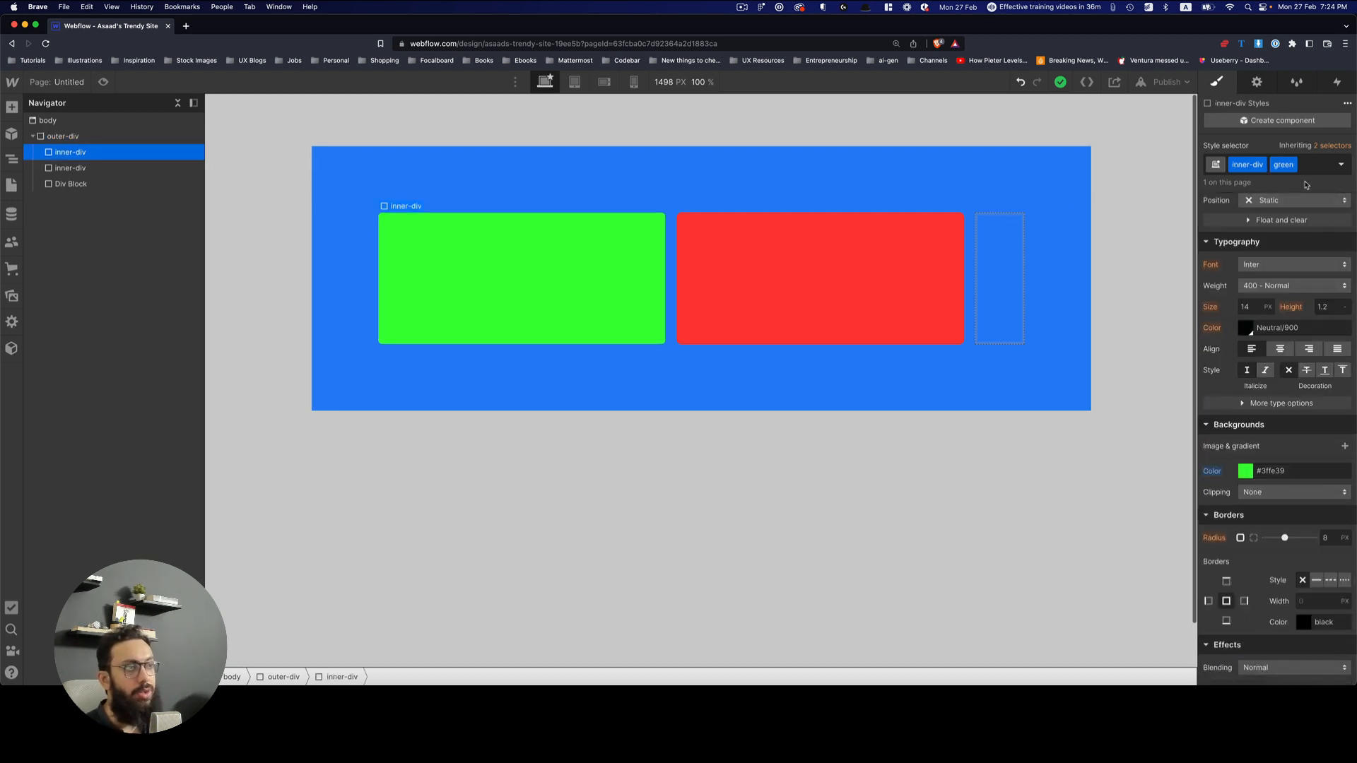
{"action": "left_click", "coordinate": [793, 281]}
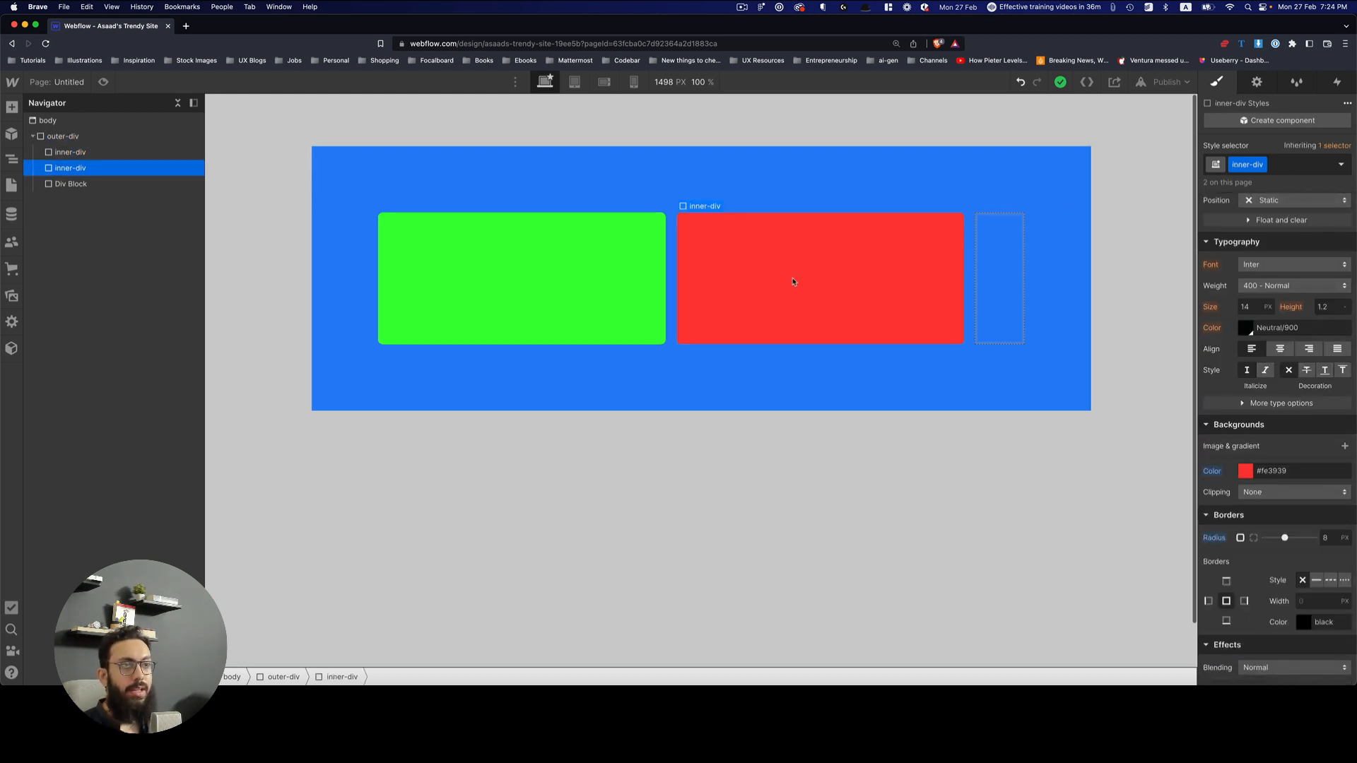
{"action": "left_click", "coordinate": [1342, 166]}
{"action": "left_click", "coordinate": [1343, 166]}
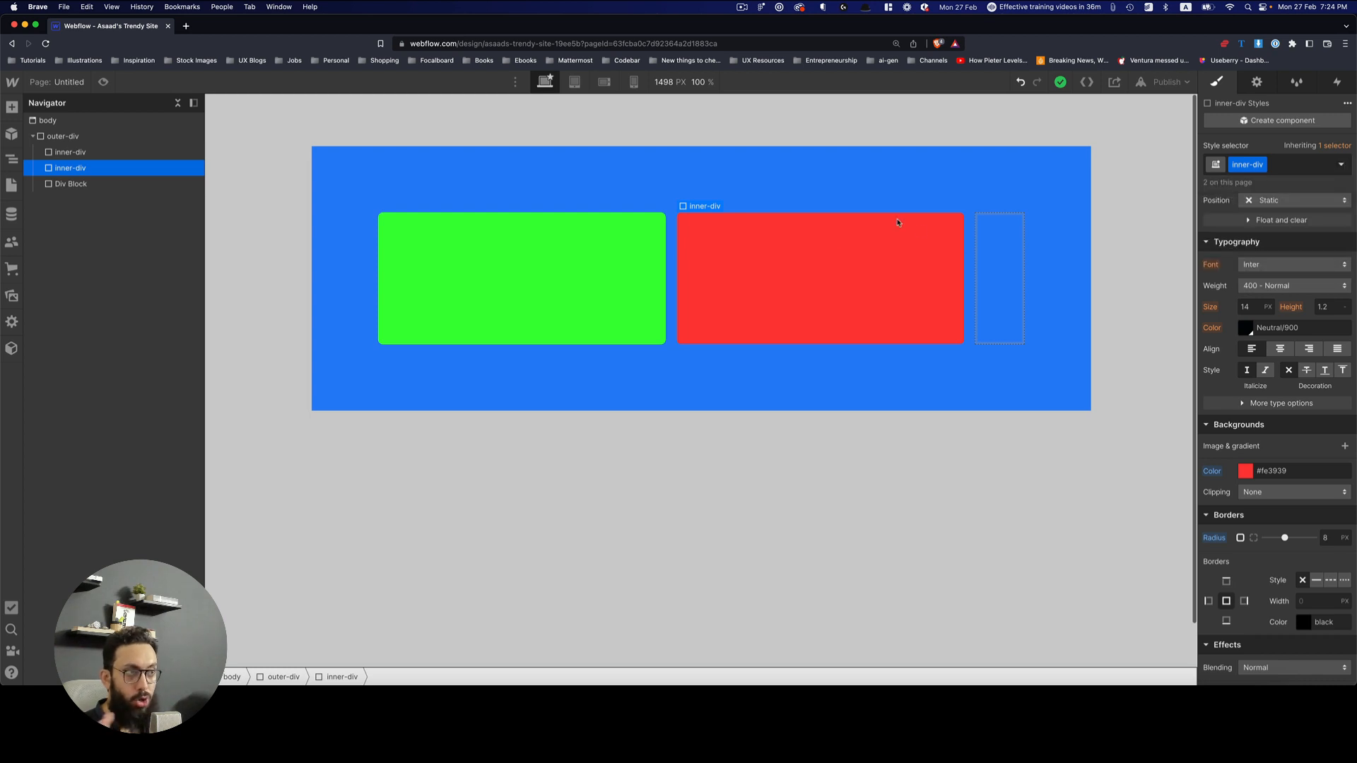
{"action": "left_click", "coordinate": [1341, 166]}
{"action": "left_click", "coordinate": [1271, 222]}
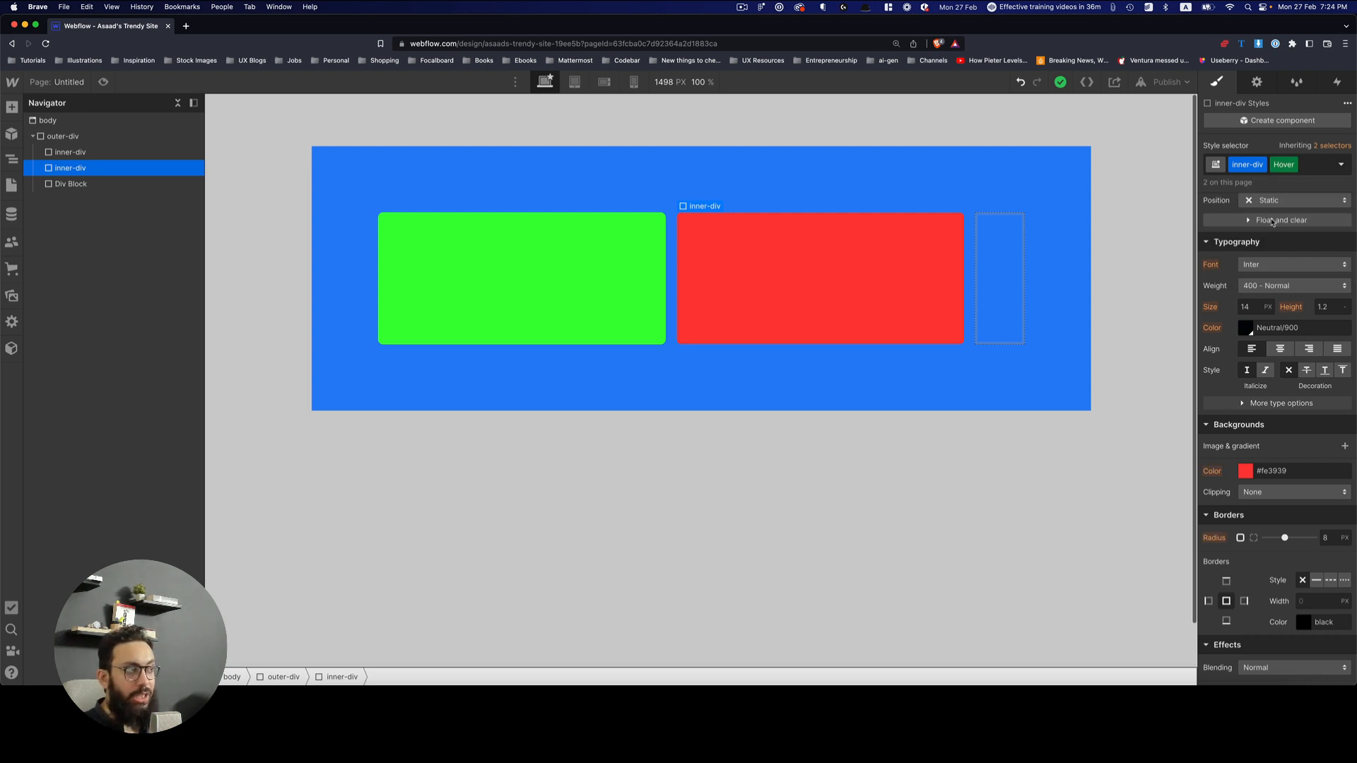
{"action": "scroll", "coordinate": [1298, 346], "scroll_direction": "up", "scroll_amount": 5}
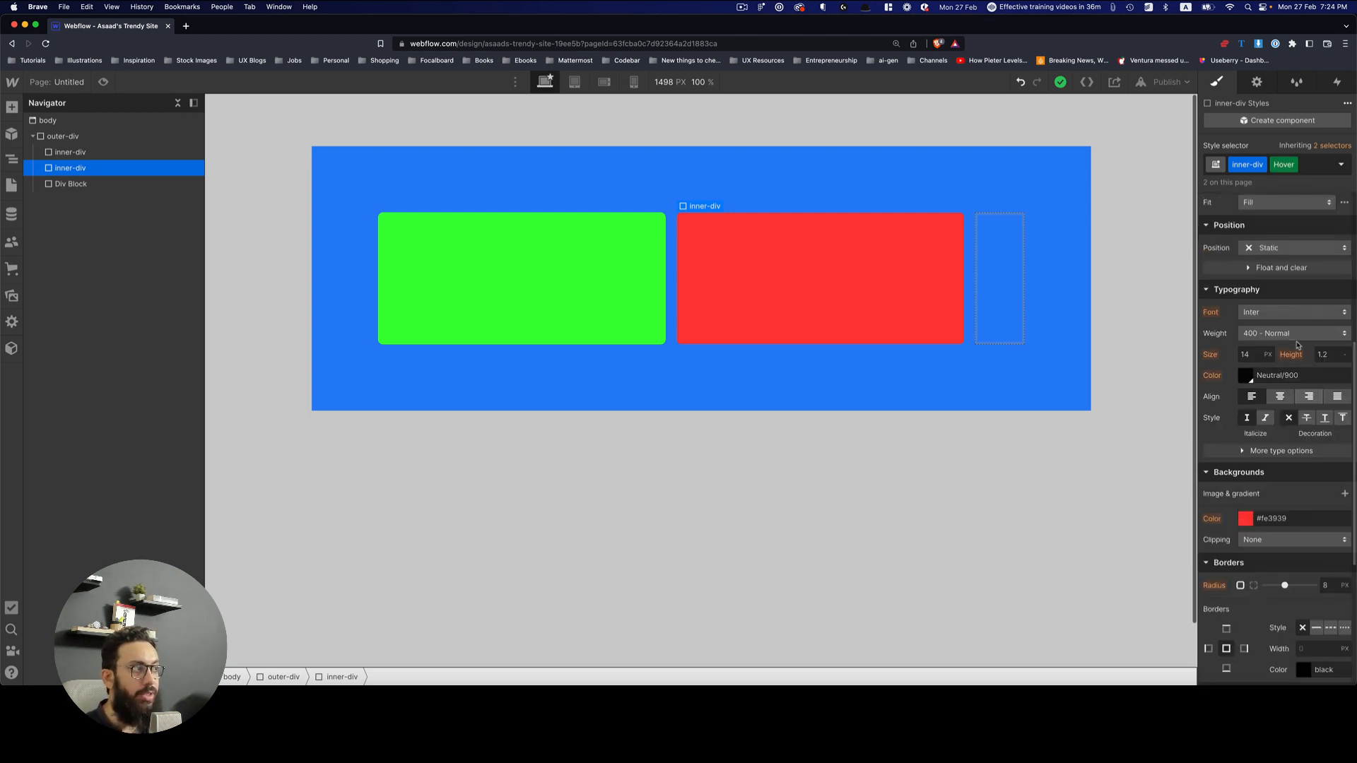
{"action": "left_click", "coordinate": [1246, 342]}
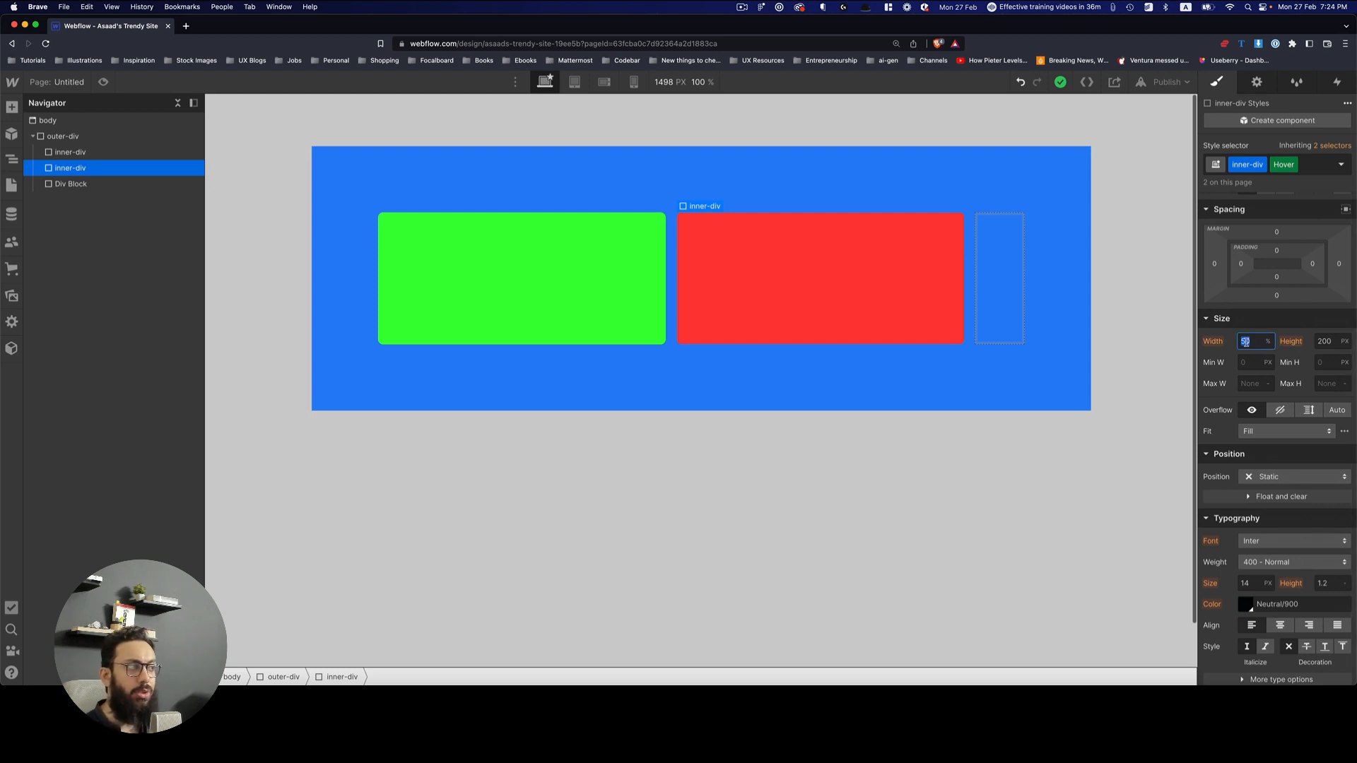
{"action": "type", "text": "40"}
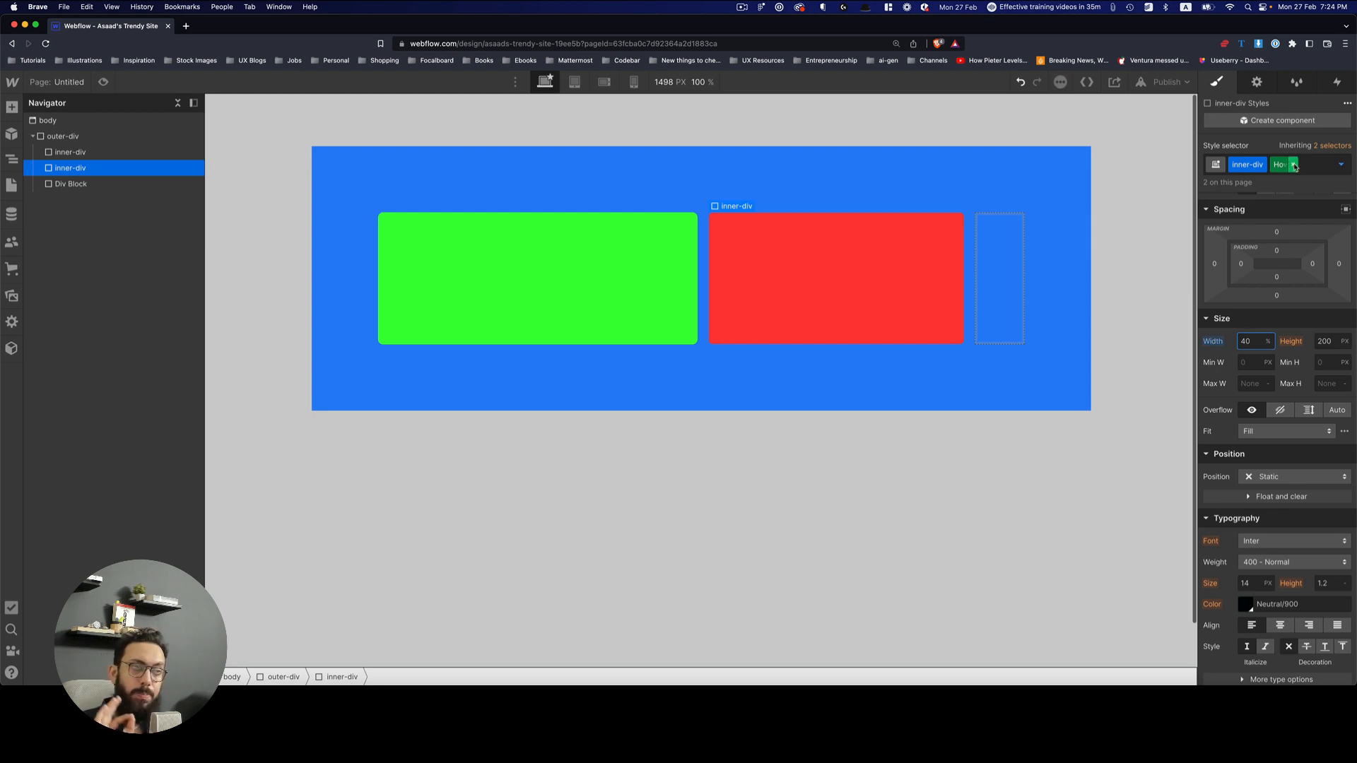
{"action": "left_click", "coordinate": [1293, 165]}
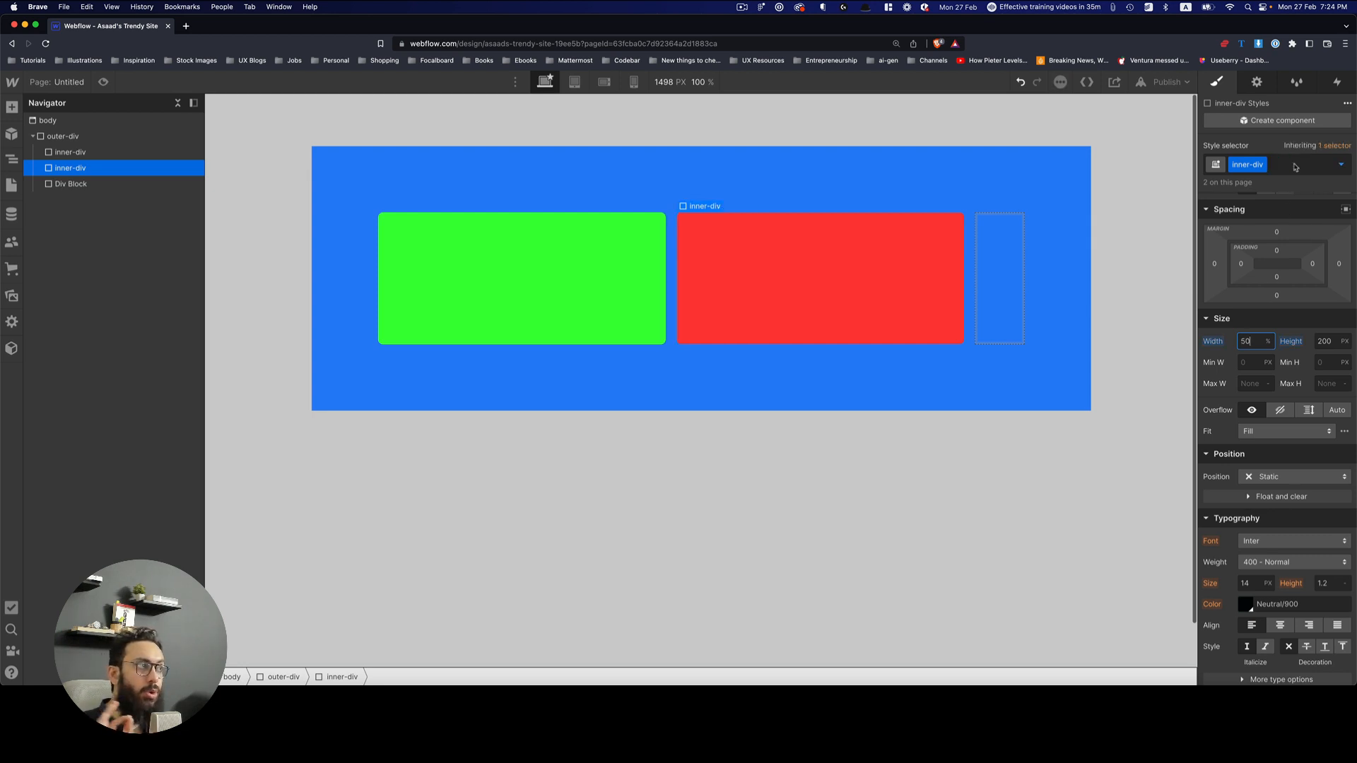
Publish the site to its webflow.io domain and open the live page.
{"action": "left_click", "coordinate": [1075, 179]}
{"action": "left_click", "coordinate": [1184, 84]}
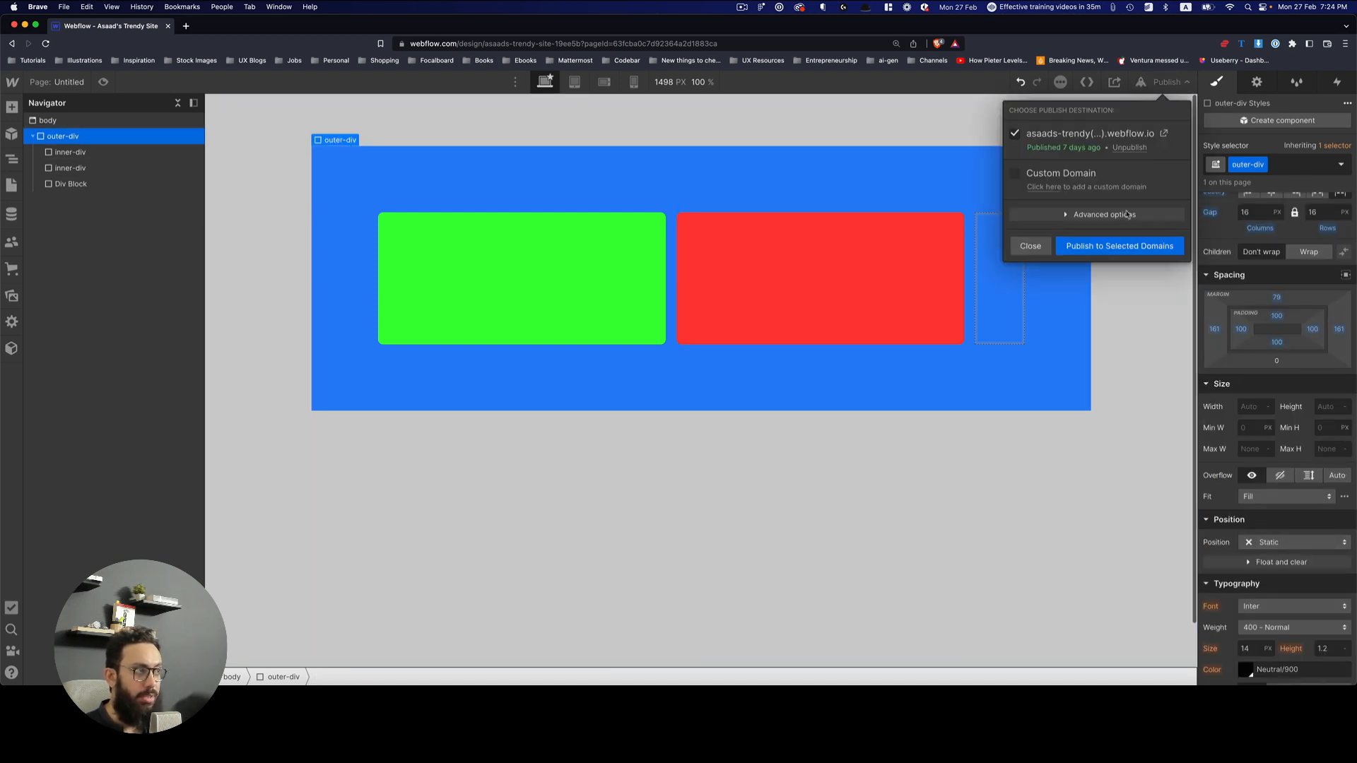
{"action": "left_click", "coordinate": [1115, 247]}
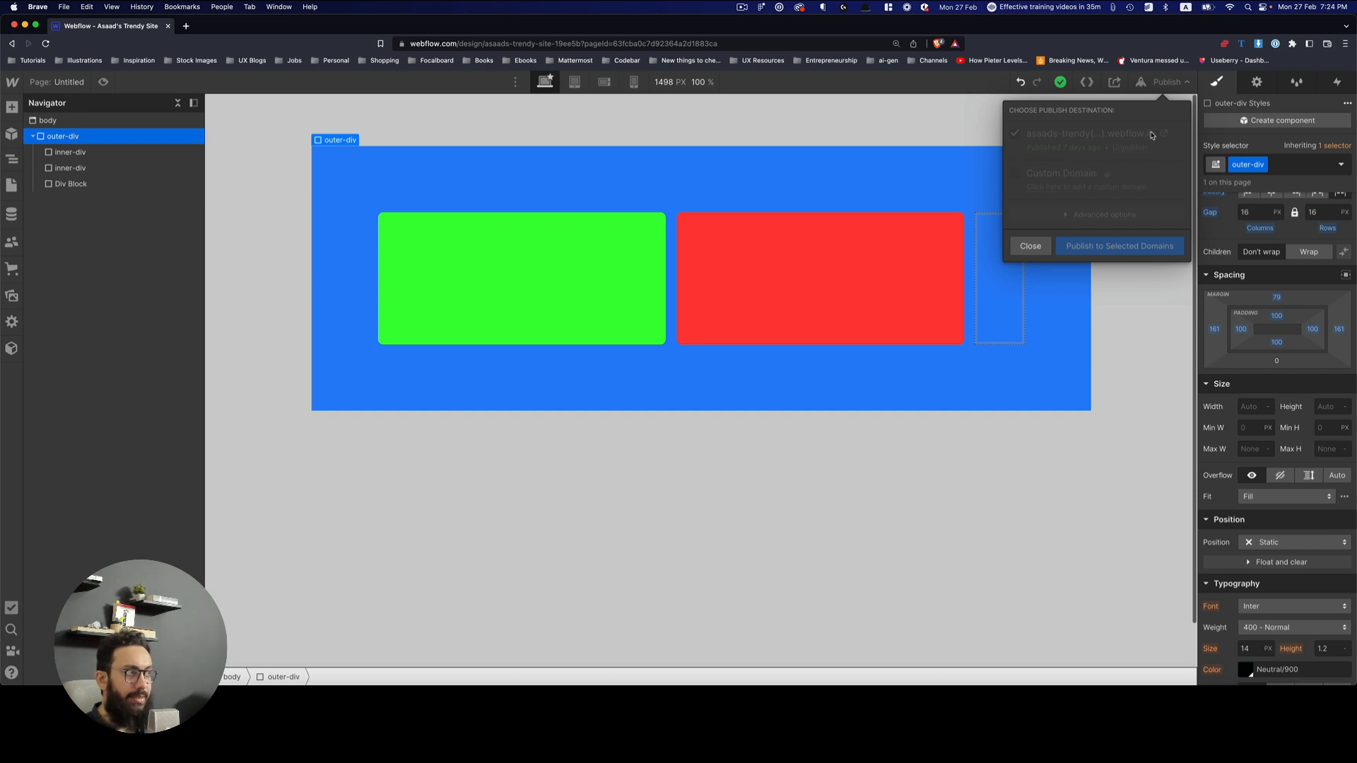
{"action": "left_click", "coordinate": [1161, 133]}
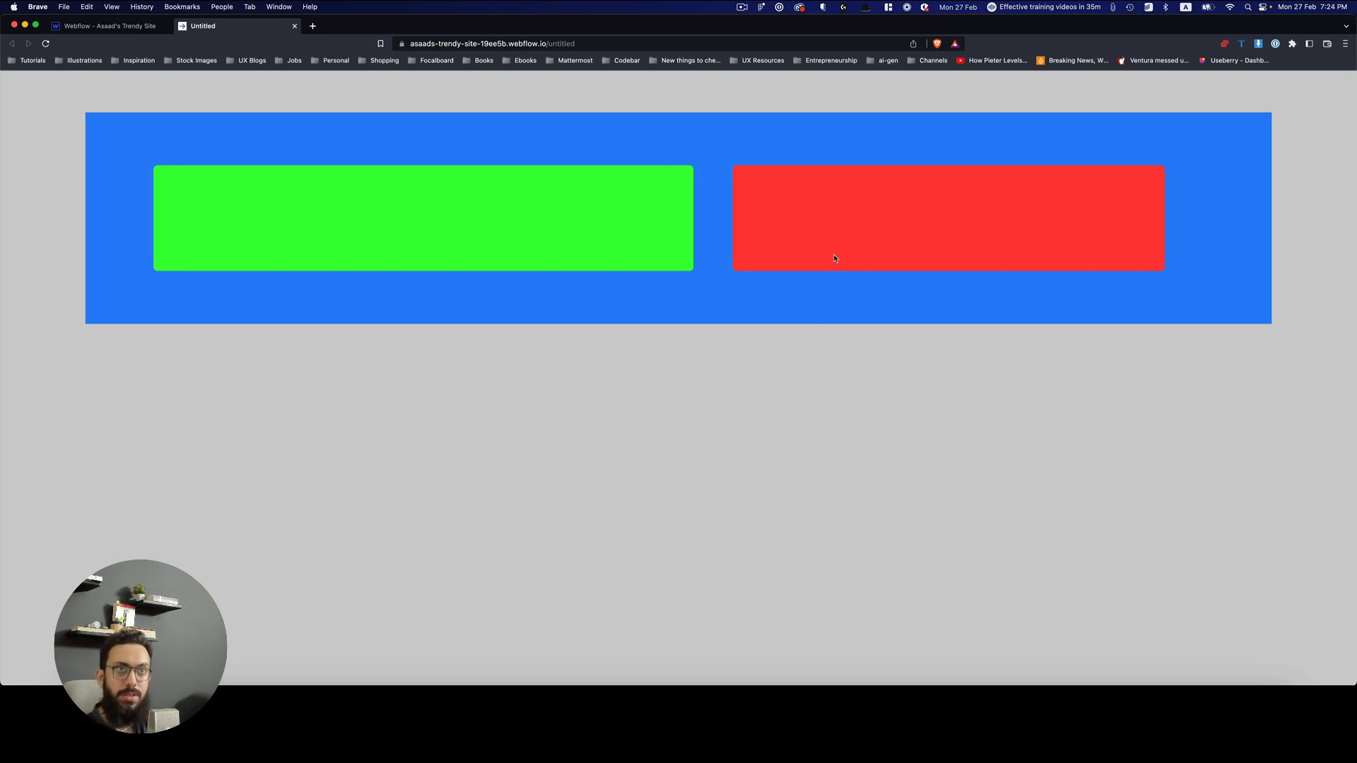
Return to the Webflow designer and delete the unclassed div block from the outer-div.
{"action": "key", "text": "ctrl+shift+Tab"}
{"action": "key", "text": "Escape"}
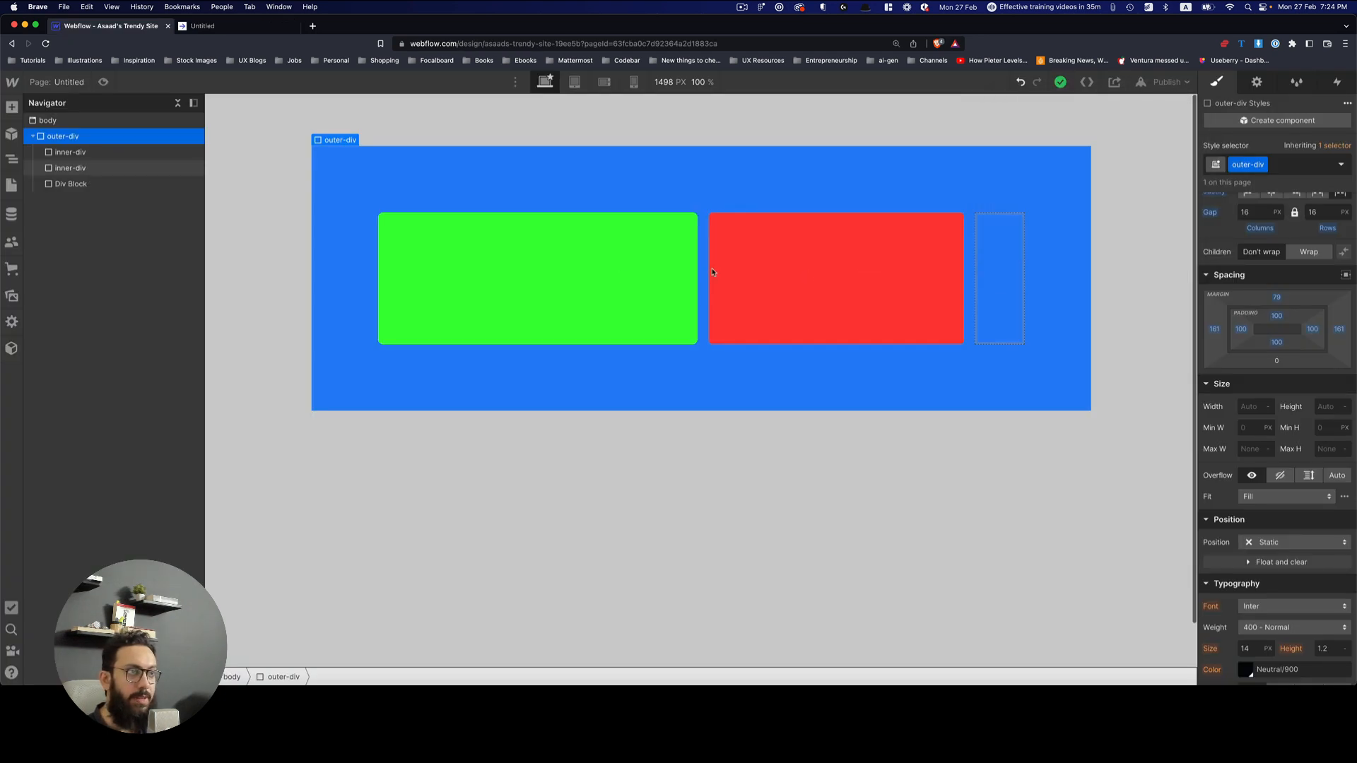
{"action": "left_click", "coordinate": [766, 271]}
{"action": "left_click", "coordinate": [999, 269]}
{"action": "key", "text": "Delete"}
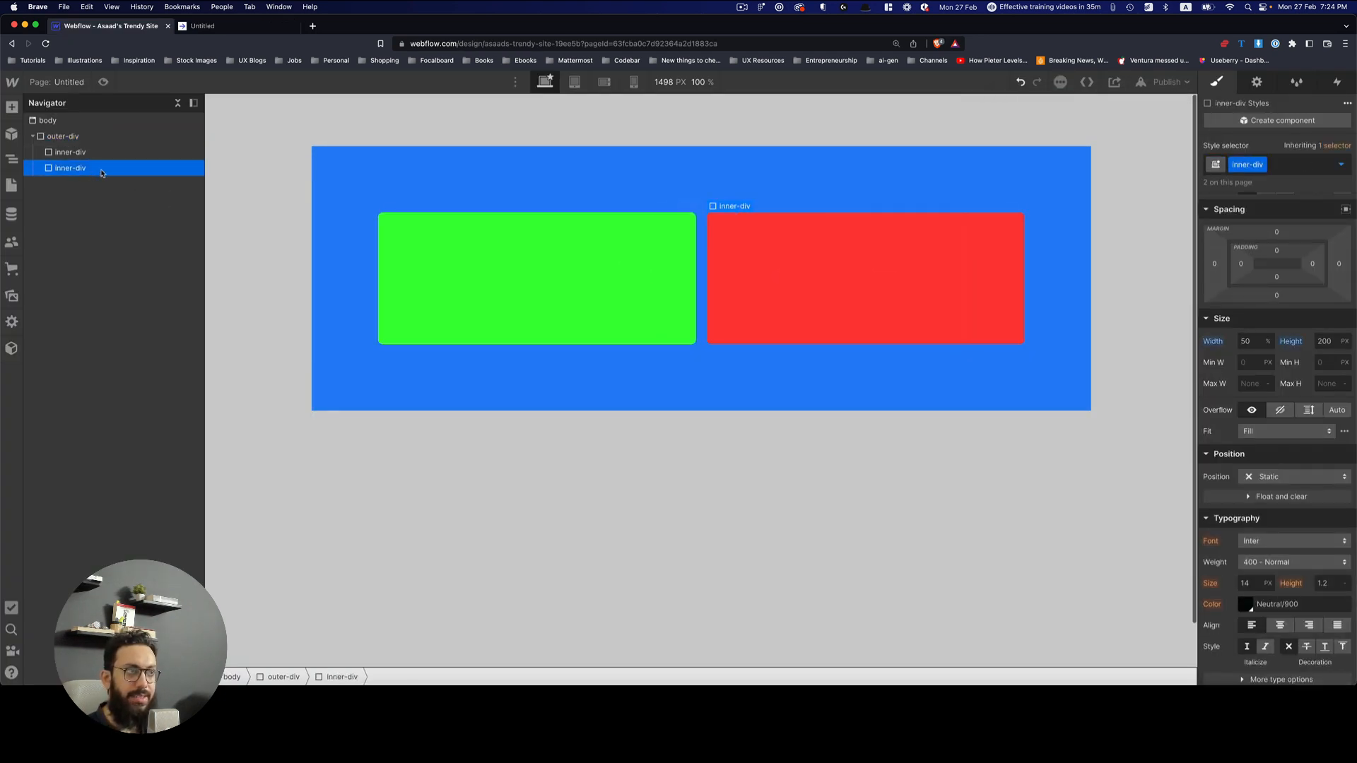
Preview the Hover state of the red inner-div in the designer and compare it with the live page.
{"action": "left_click", "coordinate": [1340, 166]}
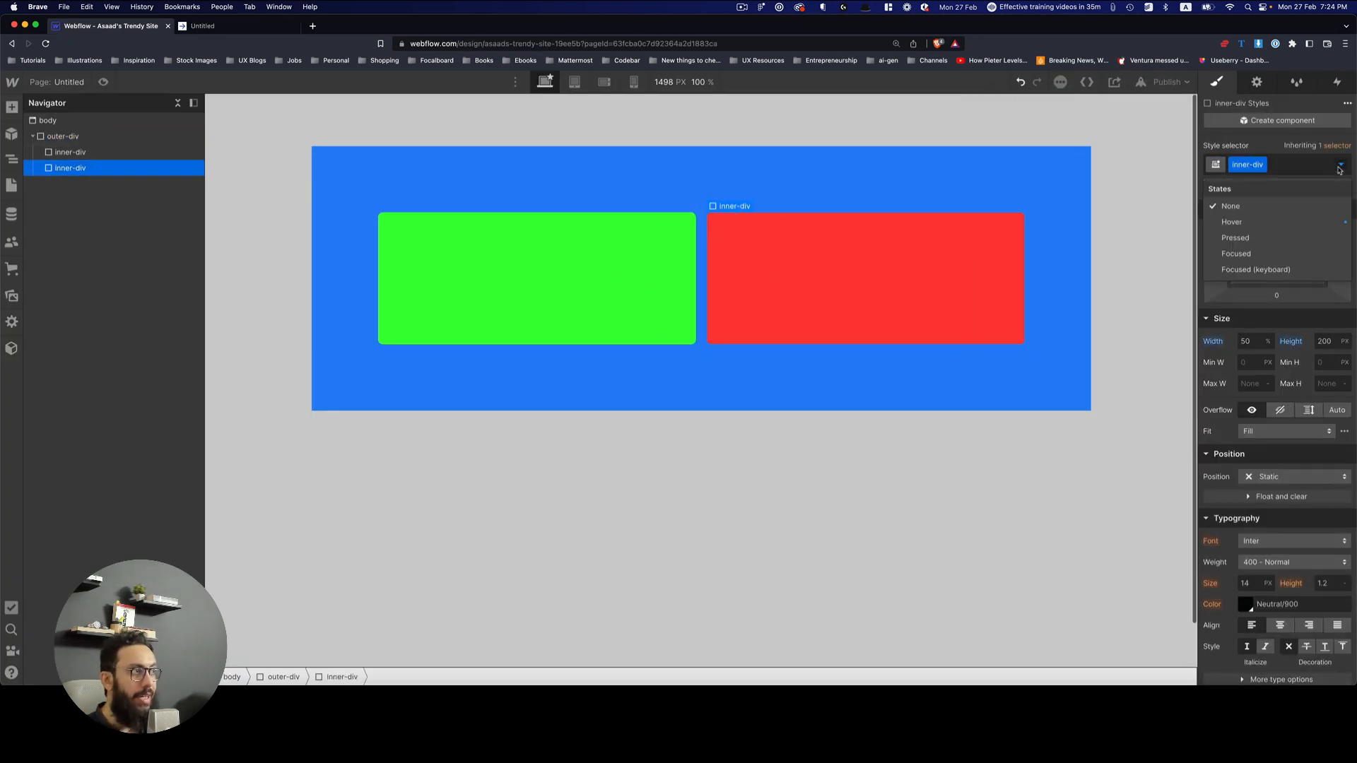
{"action": "left_click", "coordinate": [1287, 224]}
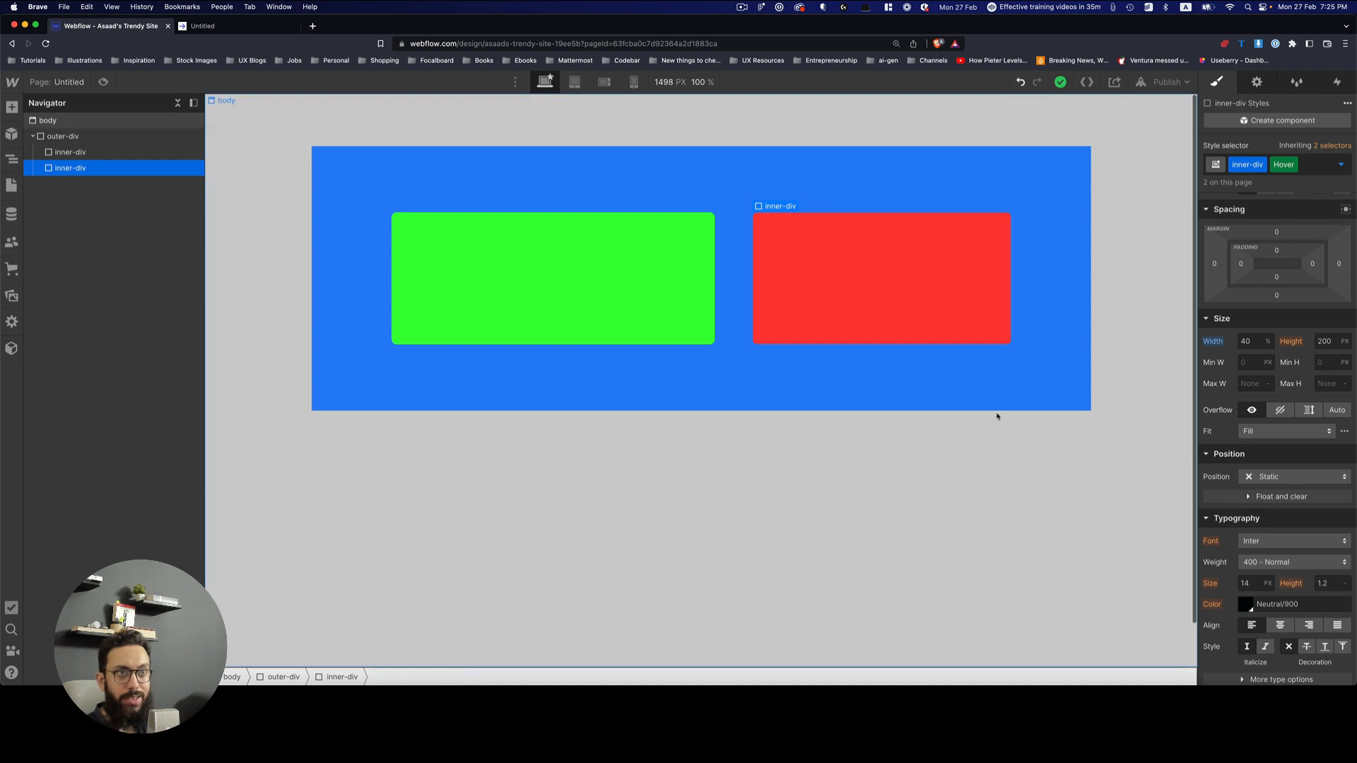
{"action": "left_click", "coordinate": [188, 31]}
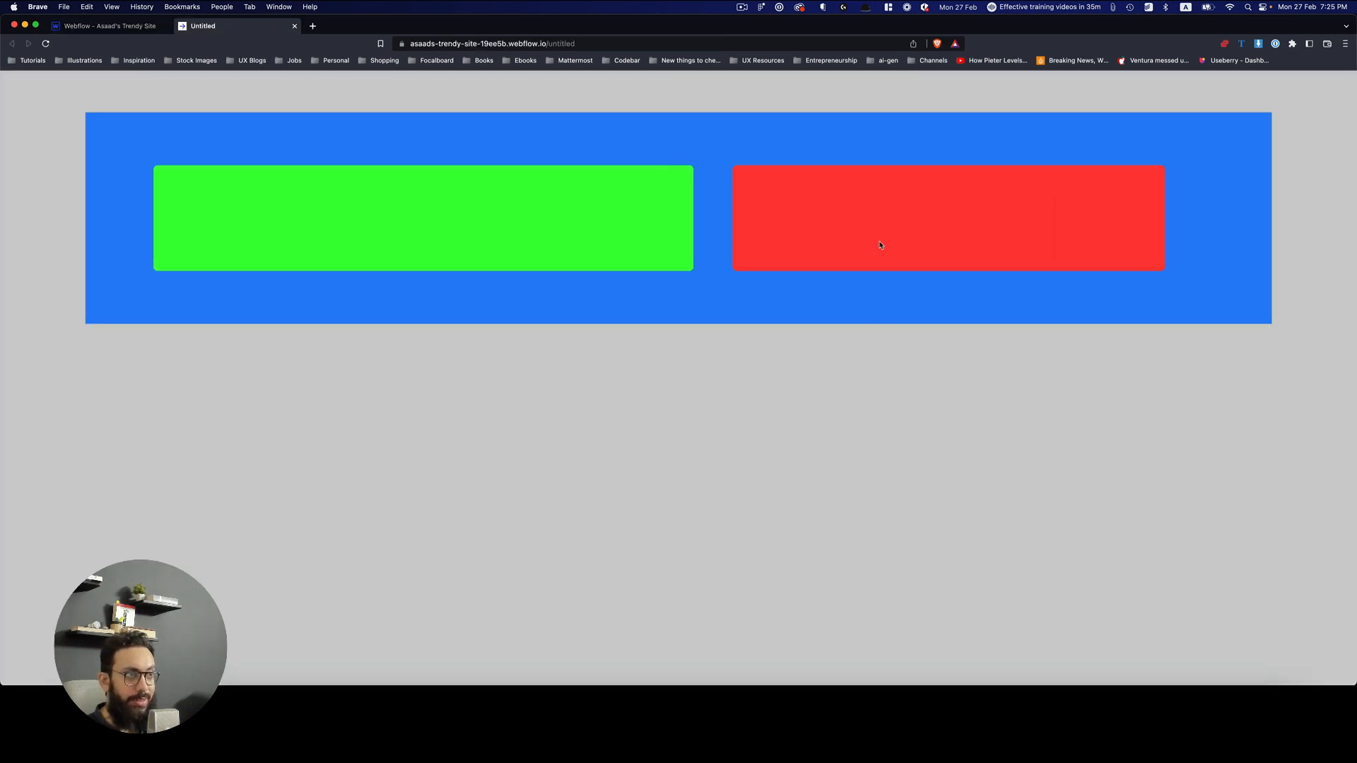
{"action": "key", "text": "ctrl+Tab"}
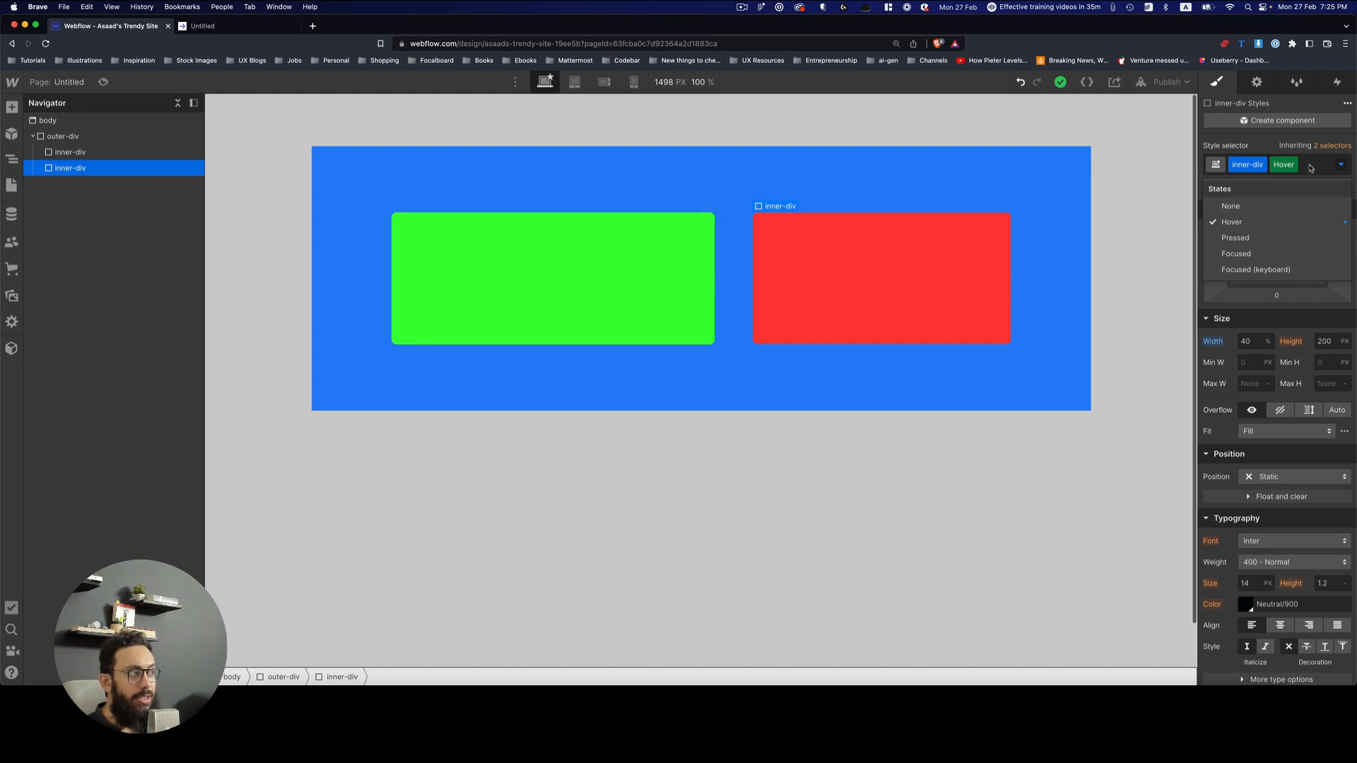
Return the inner-div class to its base state and add a Width transition with ease easing.
{"action": "left_click", "coordinate": [1285, 165]}
{"action": "scroll", "coordinate": [1353, 420], "scroll_direction": "down", "scroll_amount": 10}
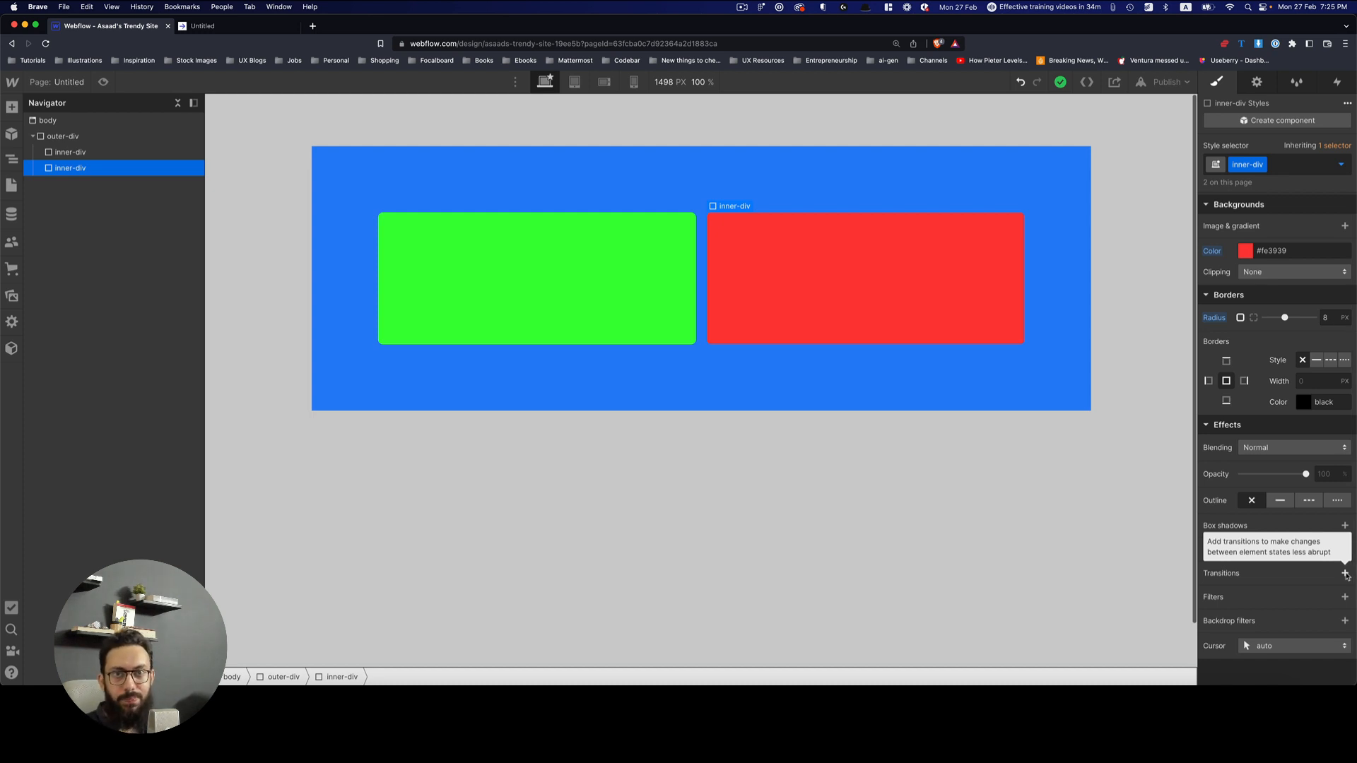
{"action": "left_click", "coordinate": [1345, 574]}
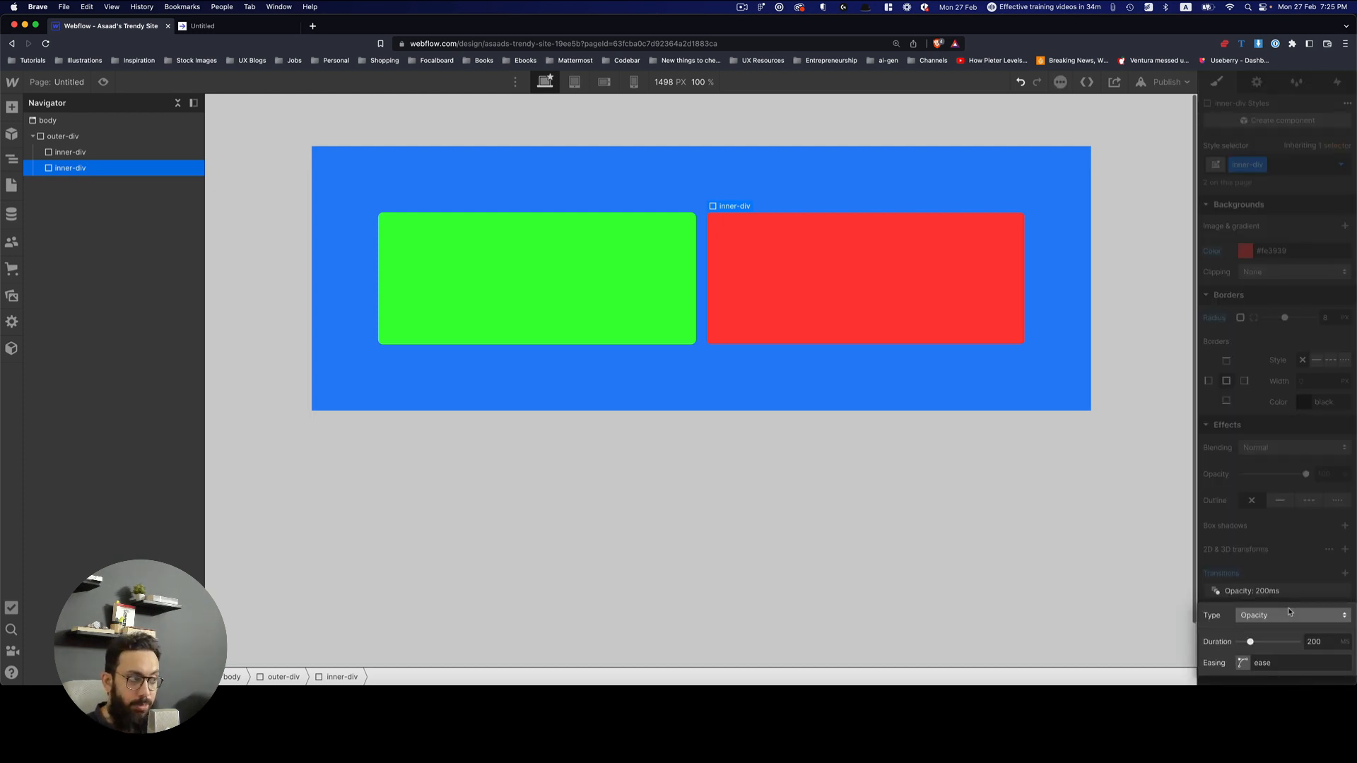
{"action": "left_click", "coordinate": [1289, 614]}
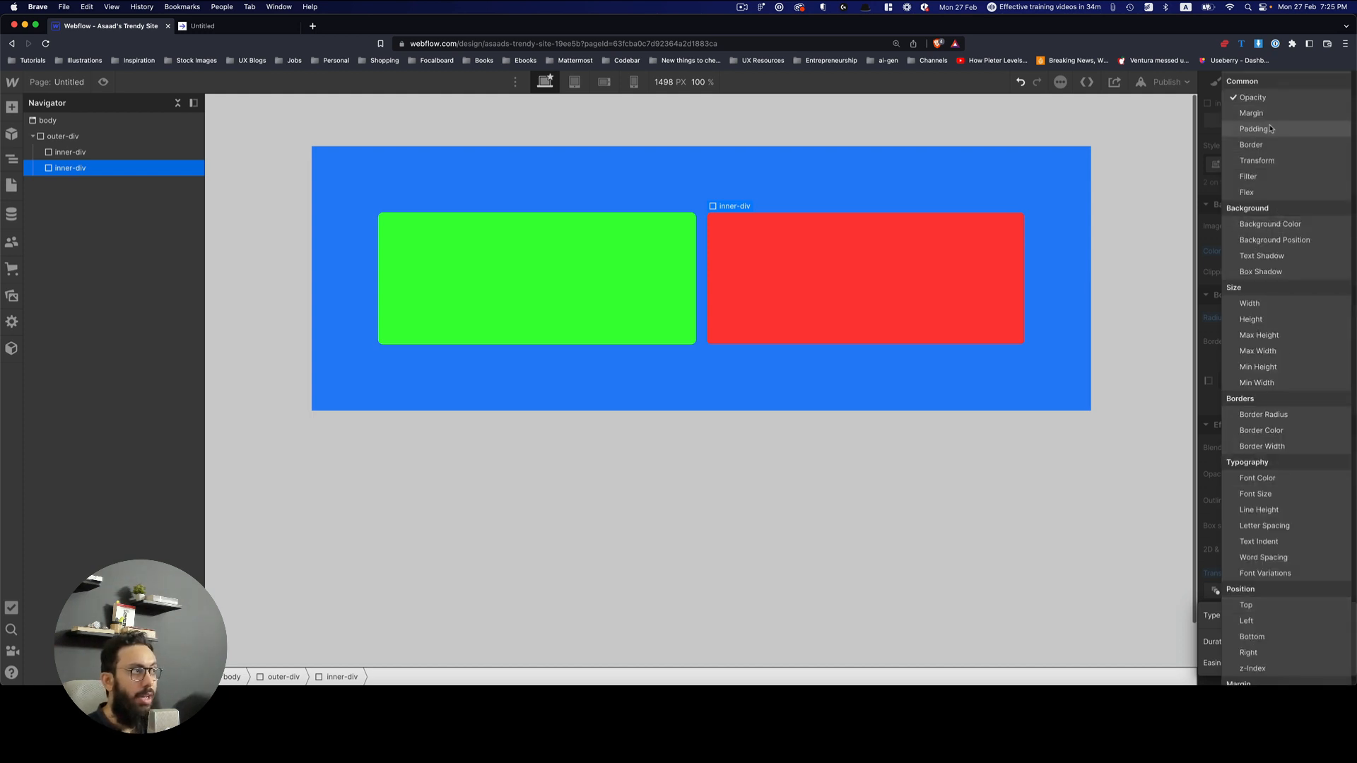
{"action": "left_click", "coordinate": [1261, 310]}
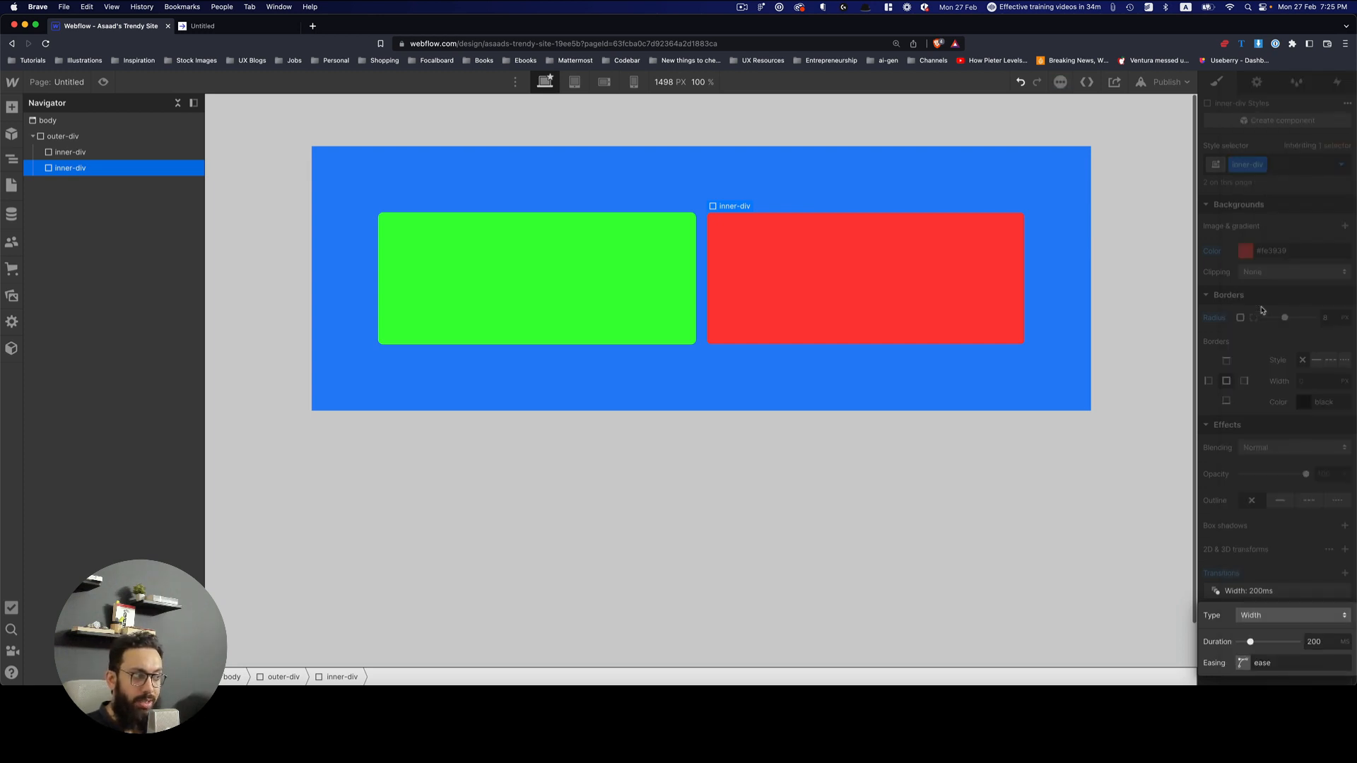
{"action": "left_click", "coordinate": [1276, 667]}
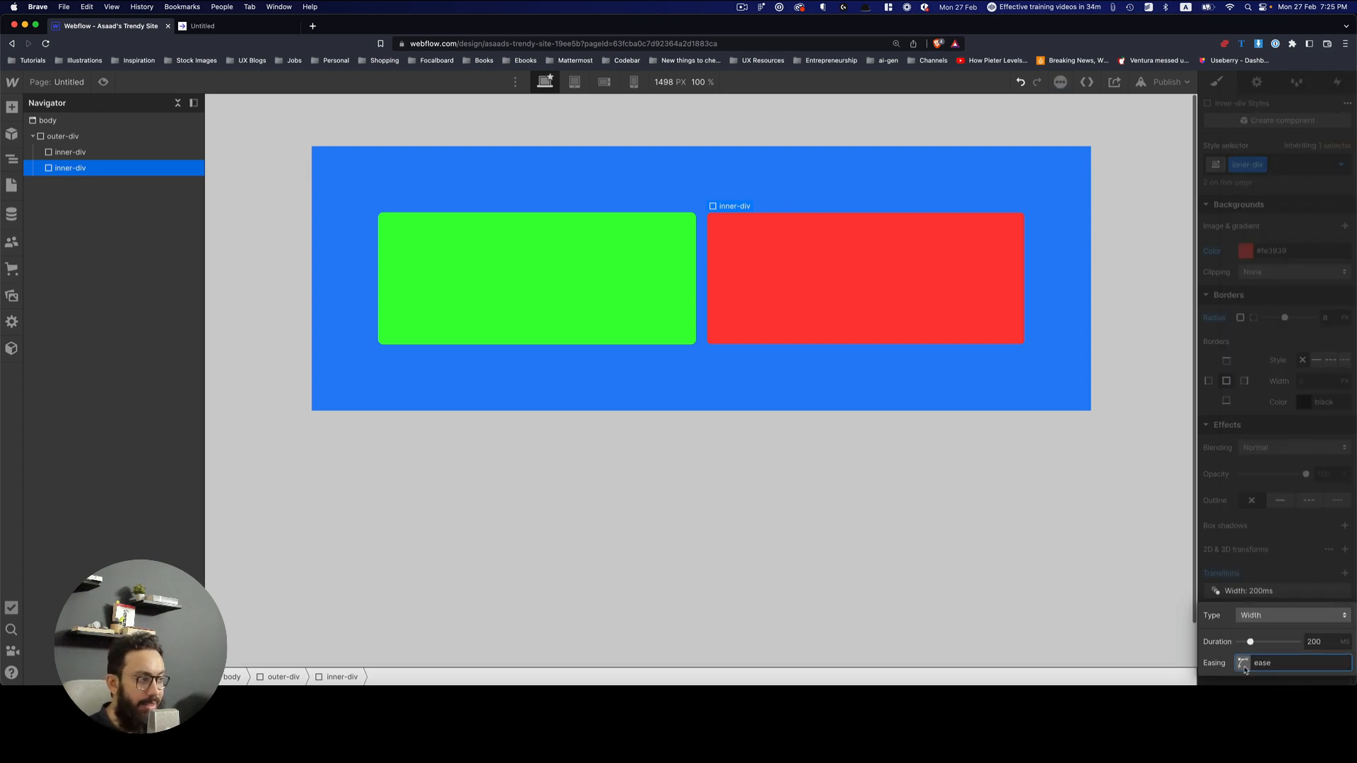
{"action": "left_click", "coordinate": [1242, 663]}
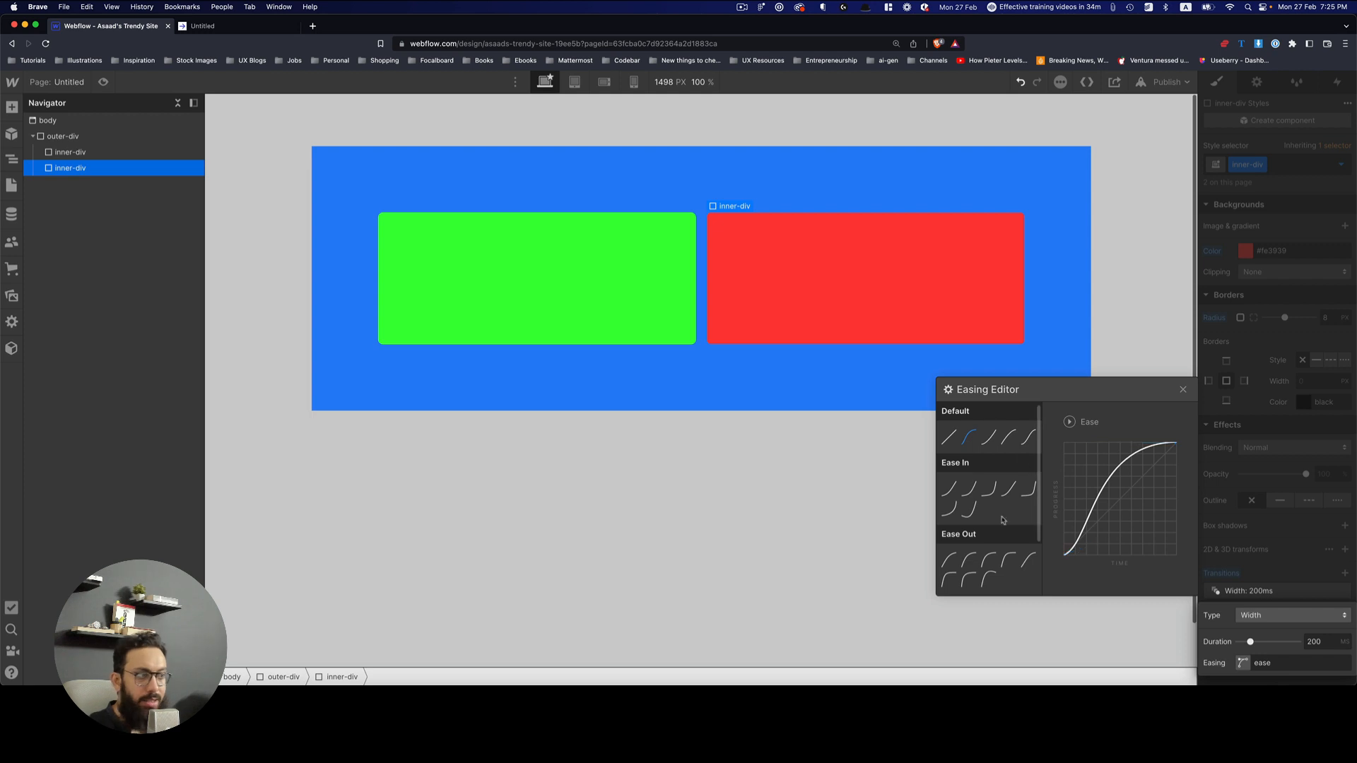
{"action": "left_click", "coordinate": [1290, 643]}
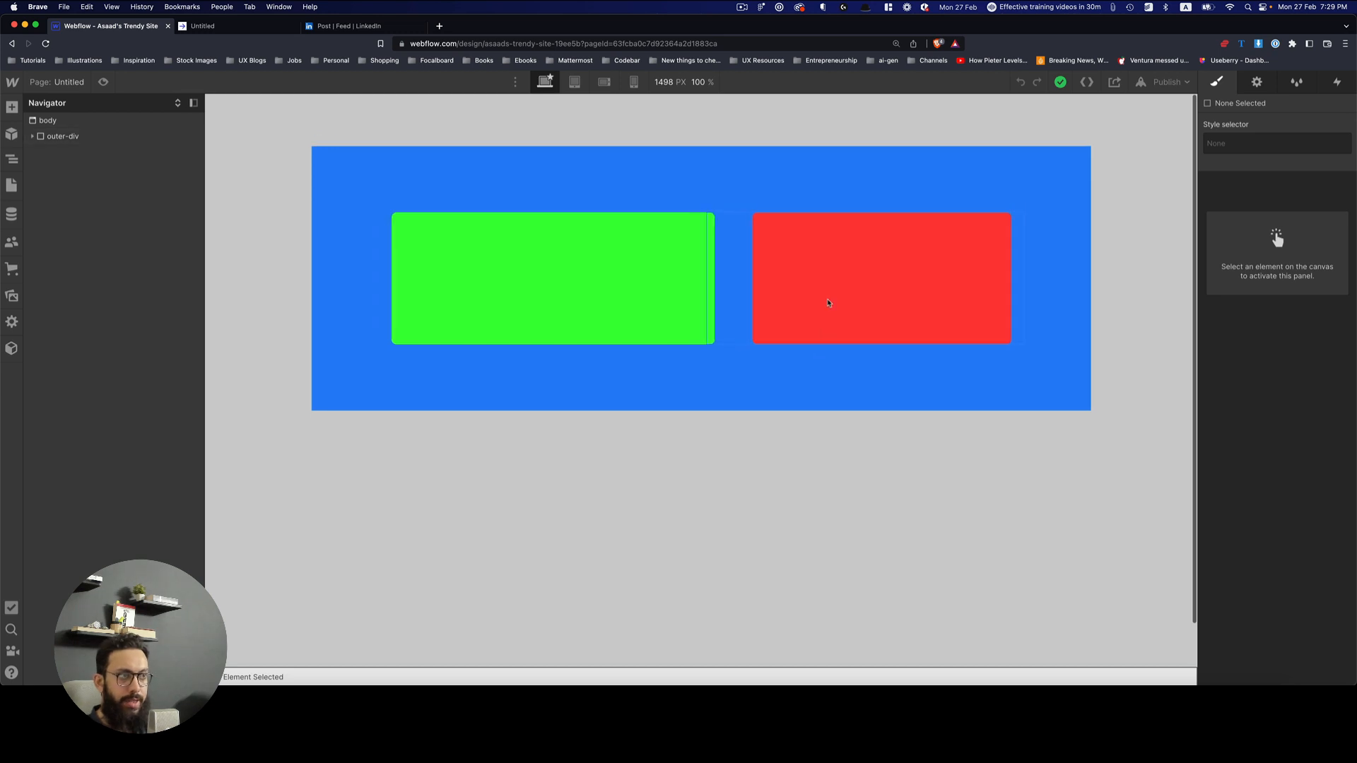
Insert a Text Block into the red inner-div.
{"action": "left_click", "coordinate": [843, 309]}
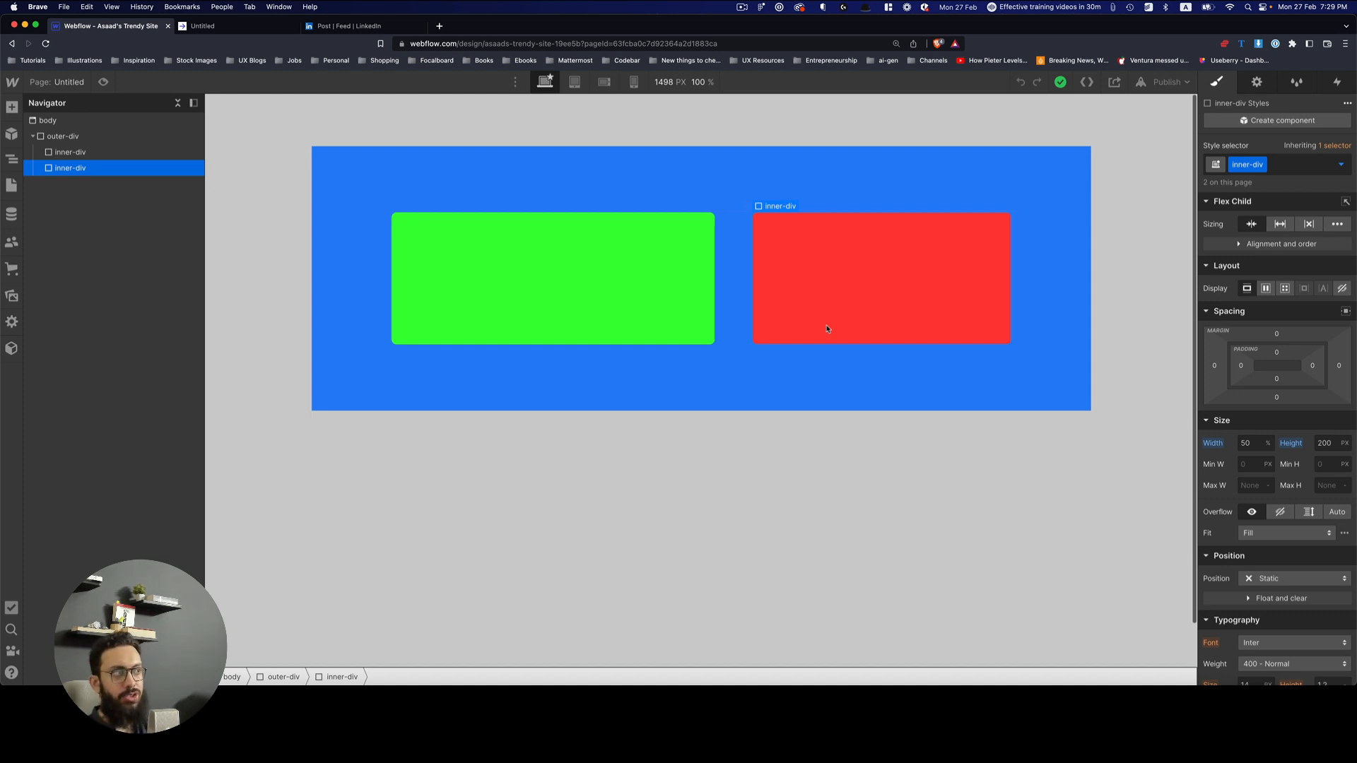
{"action": "left_click", "coordinate": [1078, 264]}
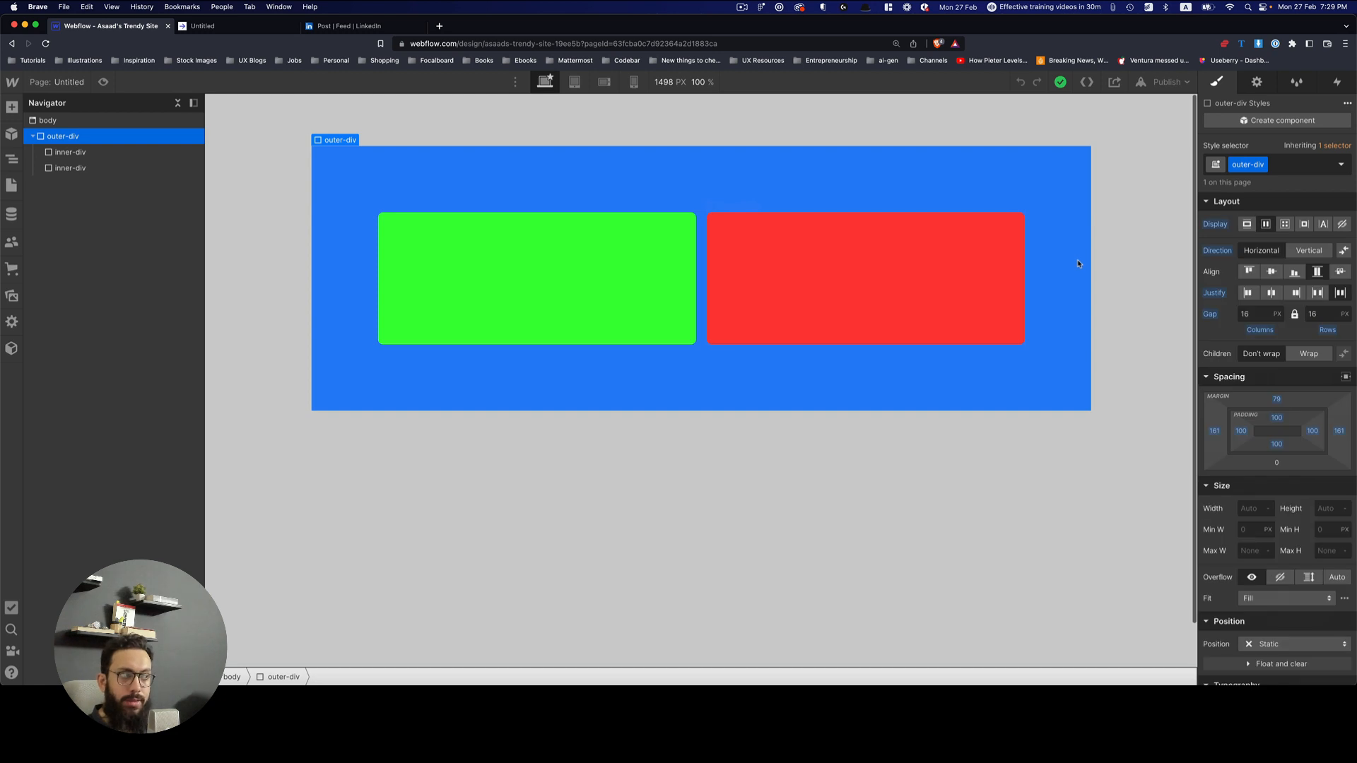
{"action": "left_click", "coordinate": [867, 278]}
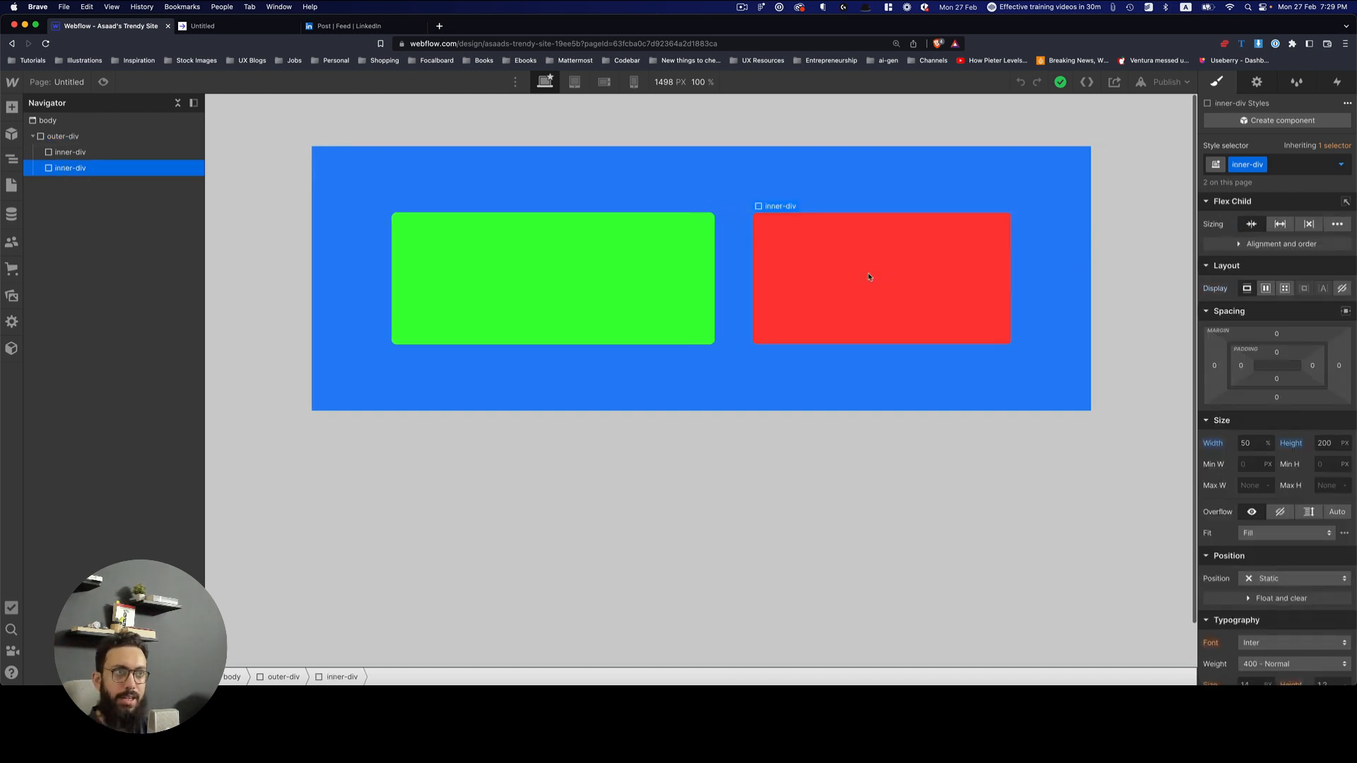
{"action": "key", "text": "super+e"}
{"action": "type", "text": "text"}
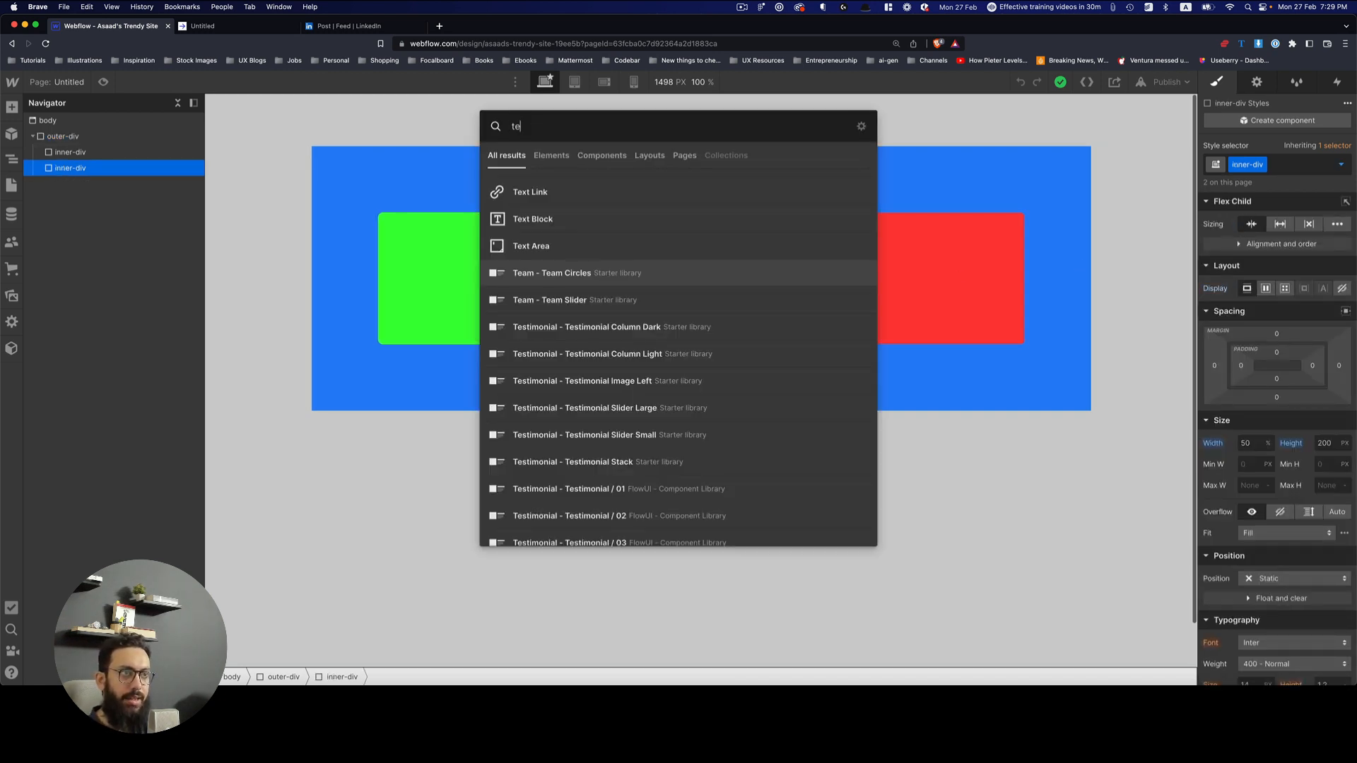
{"action": "key", "text": "Down"}
{"action": "key", "text": "Down"}
{"action": "key", "text": "Up"}
{"action": "key", "text": "Up"}
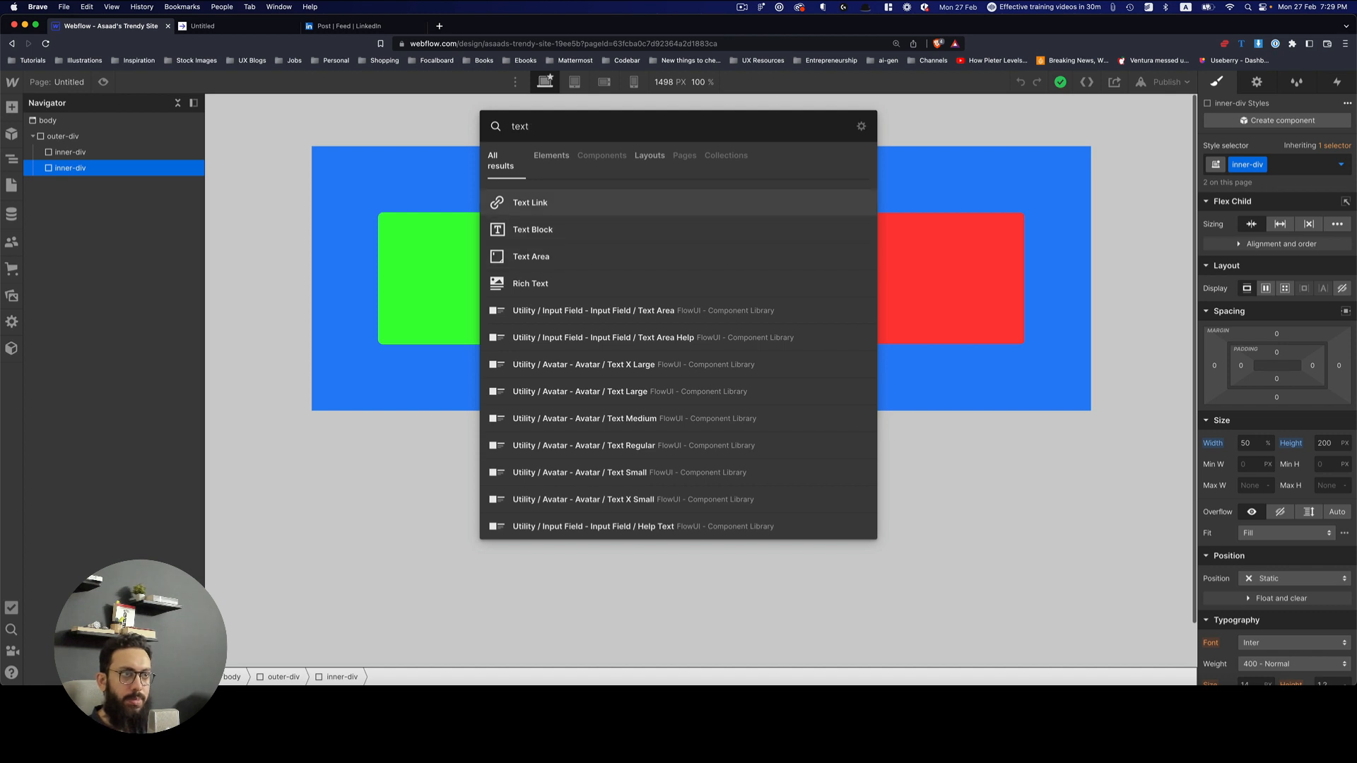
{"action": "key", "text": "Down"}
{"action": "key", "text": "Return"}
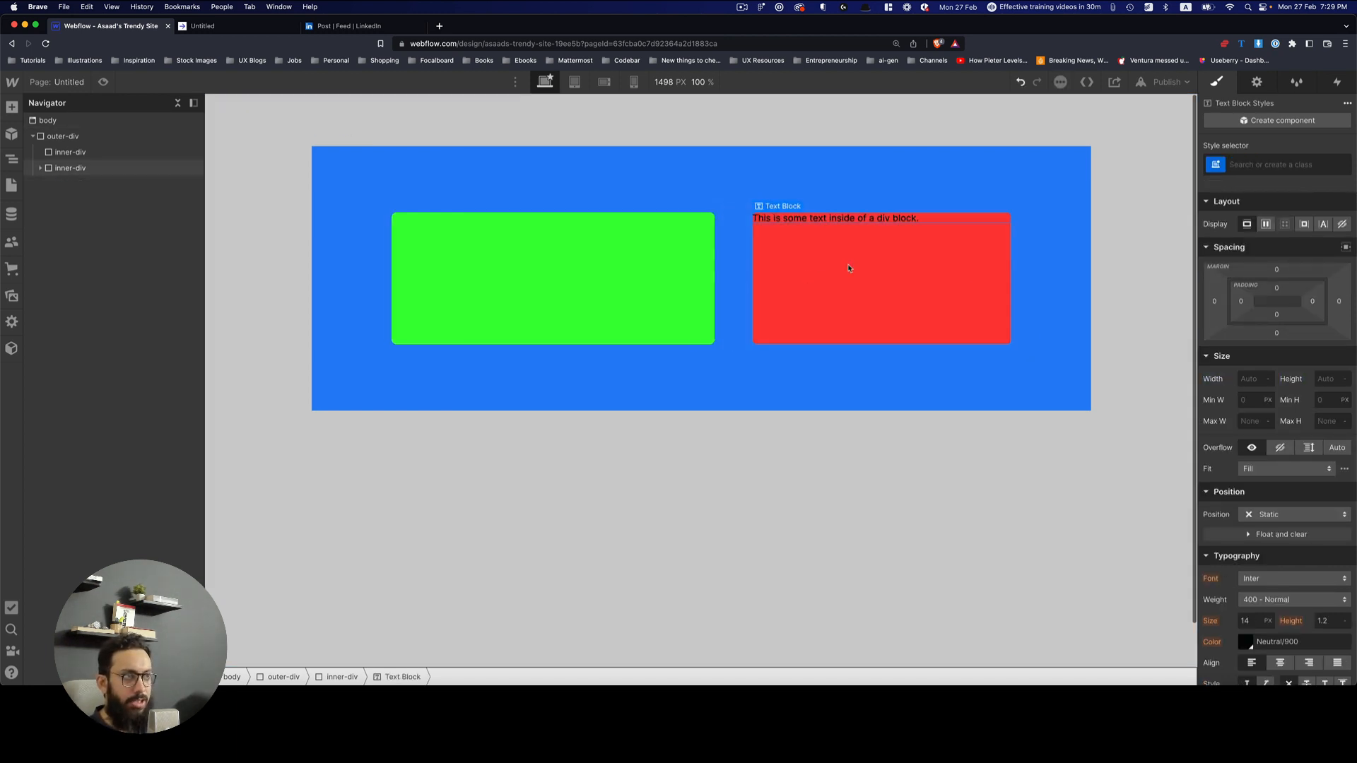
Set the inner-div class's padding to 33 px on all sides.
{"action": "left_click", "coordinate": [1080, 320]}
{"action": "left_click", "coordinate": [960, 300]}
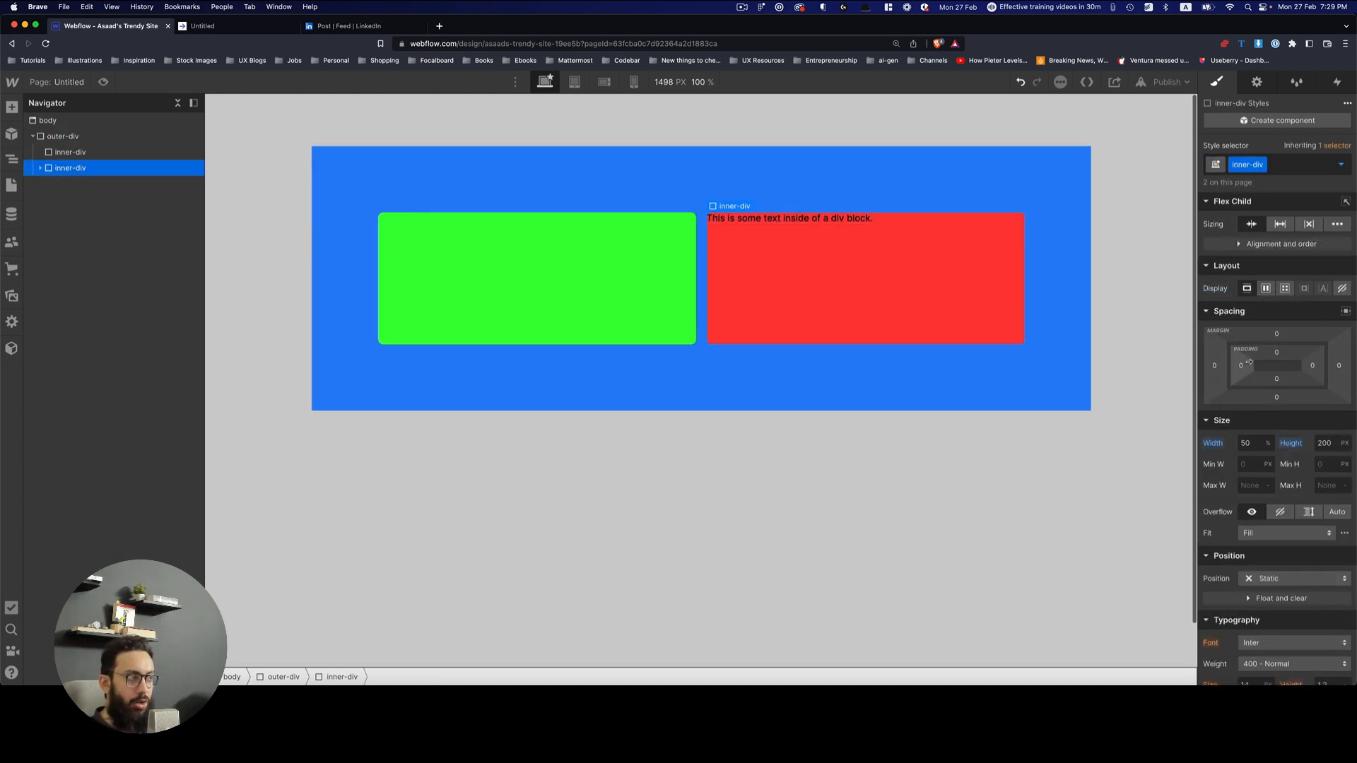
{"action": "left_click_drag", "start_coordinate": [1241, 366], "coordinate": [1265, 321]}
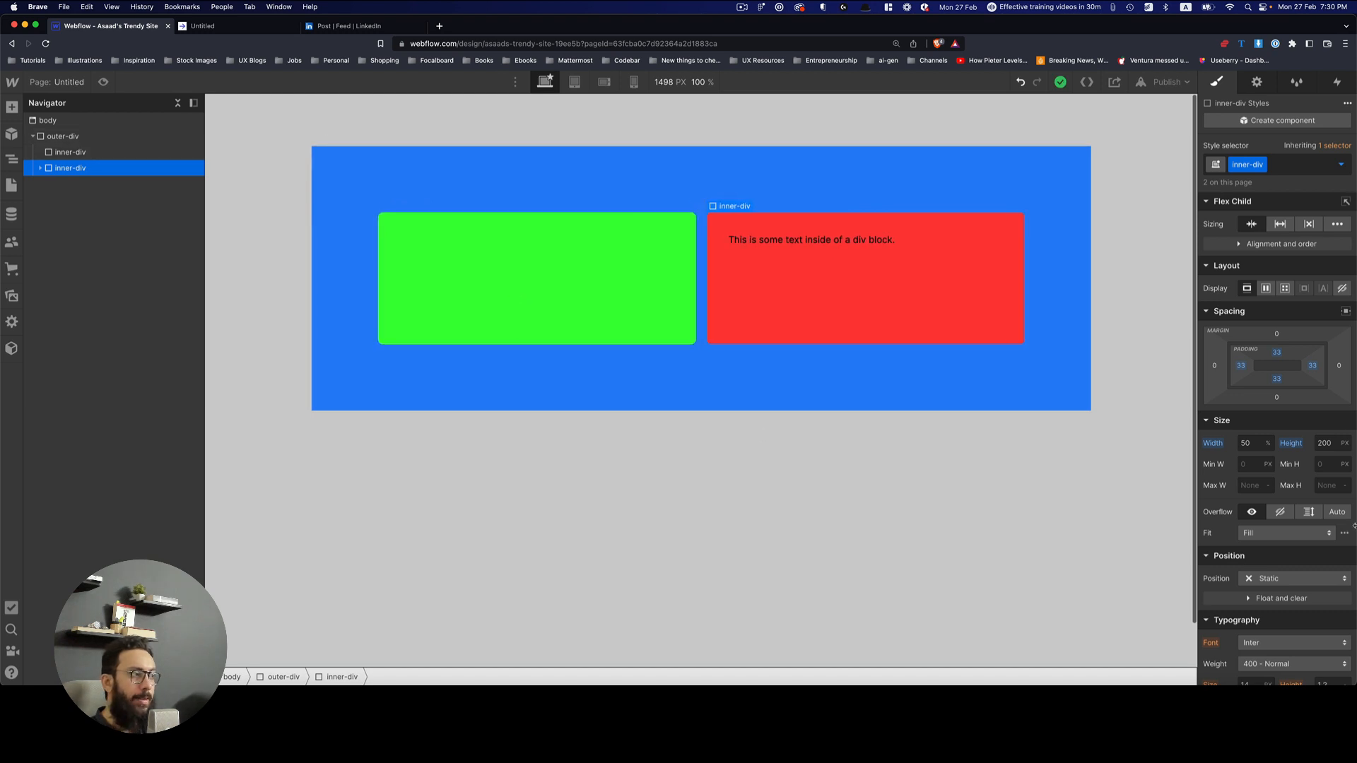
Style the inner-div class's text with the Neutral/White color, a 24 px size and 700 - Bold weight.
{"action": "scroll", "coordinate": [1347, 526], "scroll_direction": "down", "scroll_amount": 3}
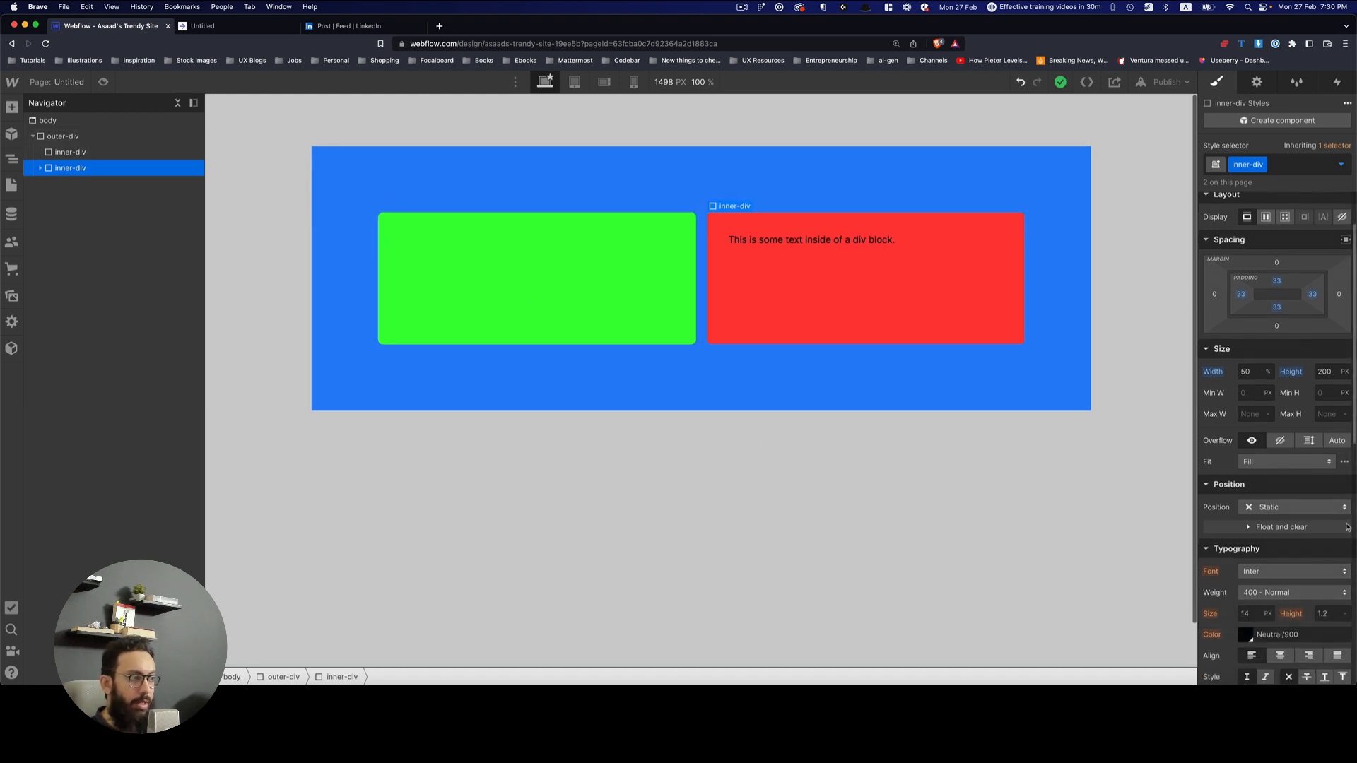
{"action": "left_click", "coordinate": [1245, 617]}
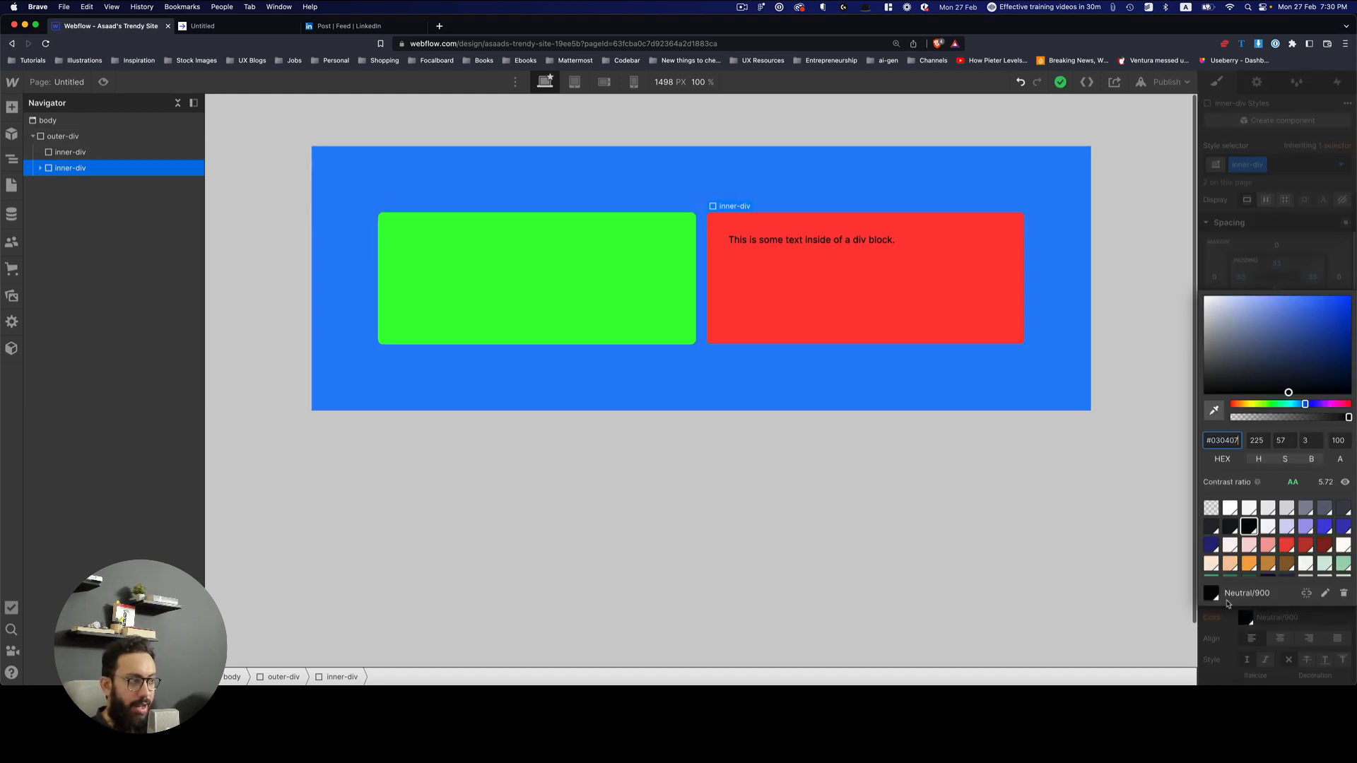
{"action": "left_click", "coordinate": [1232, 510]}
{"action": "left_click", "coordinate": [1278, 624]}
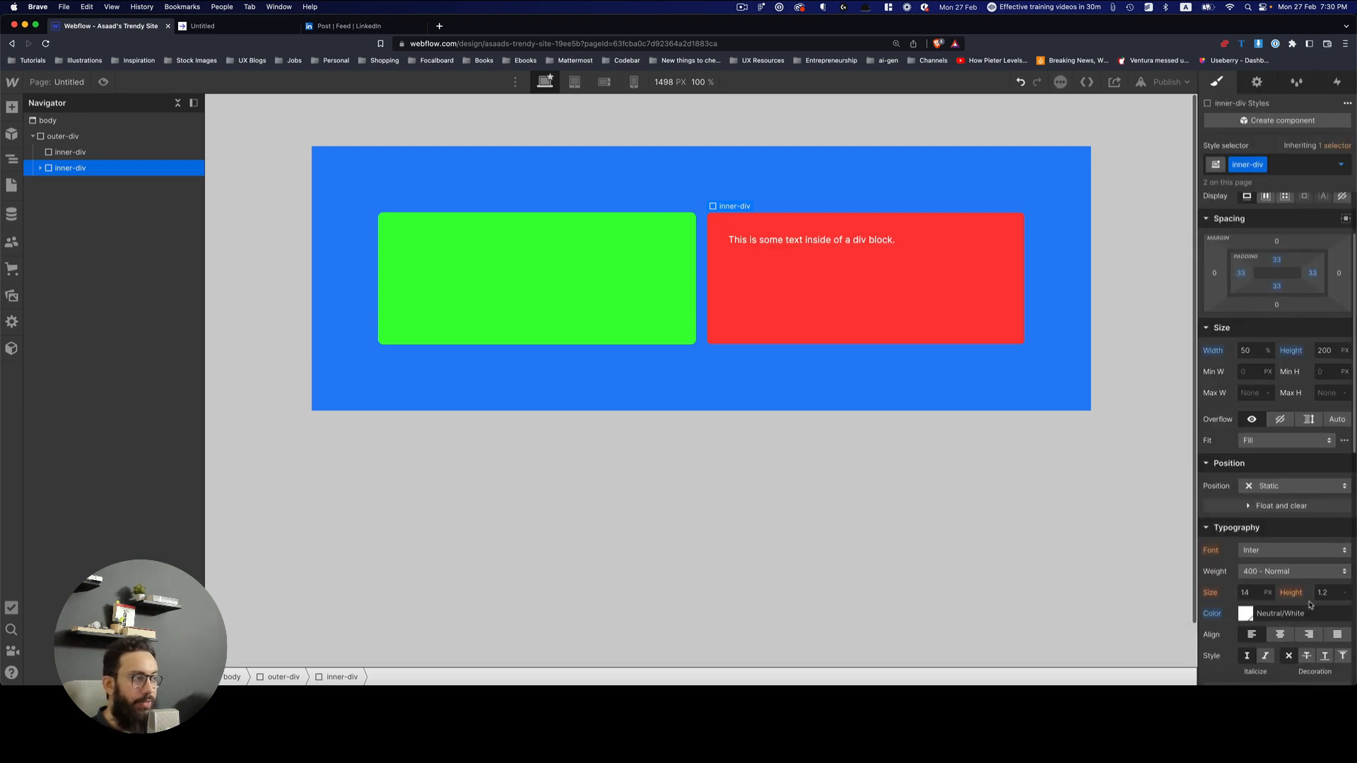
{"action": "left_click", "coordinate": [1253, 594]}
{"action": "type", "text": "24"}
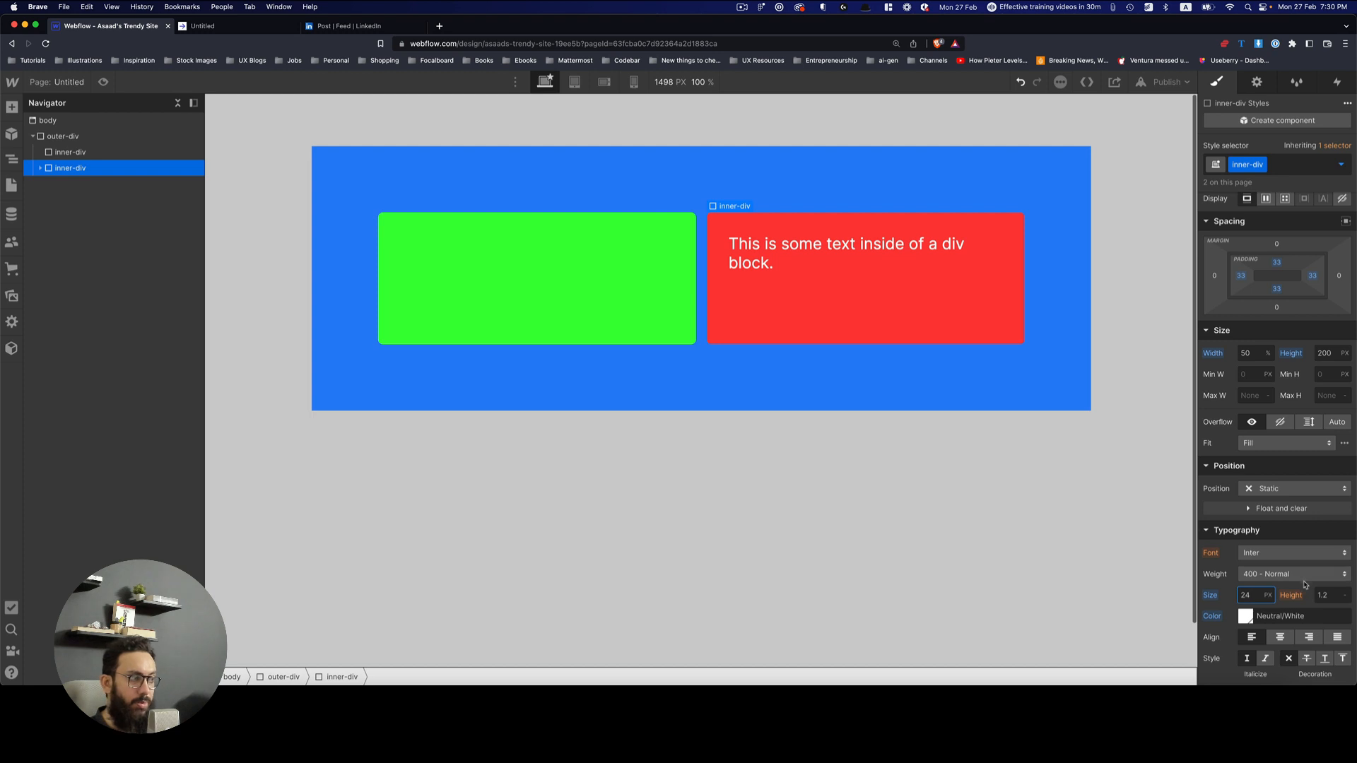
{"action": "left_click", "coordinate": [1300, 576]}
{"action": "left_click", "coordinate": [1269, 612]}
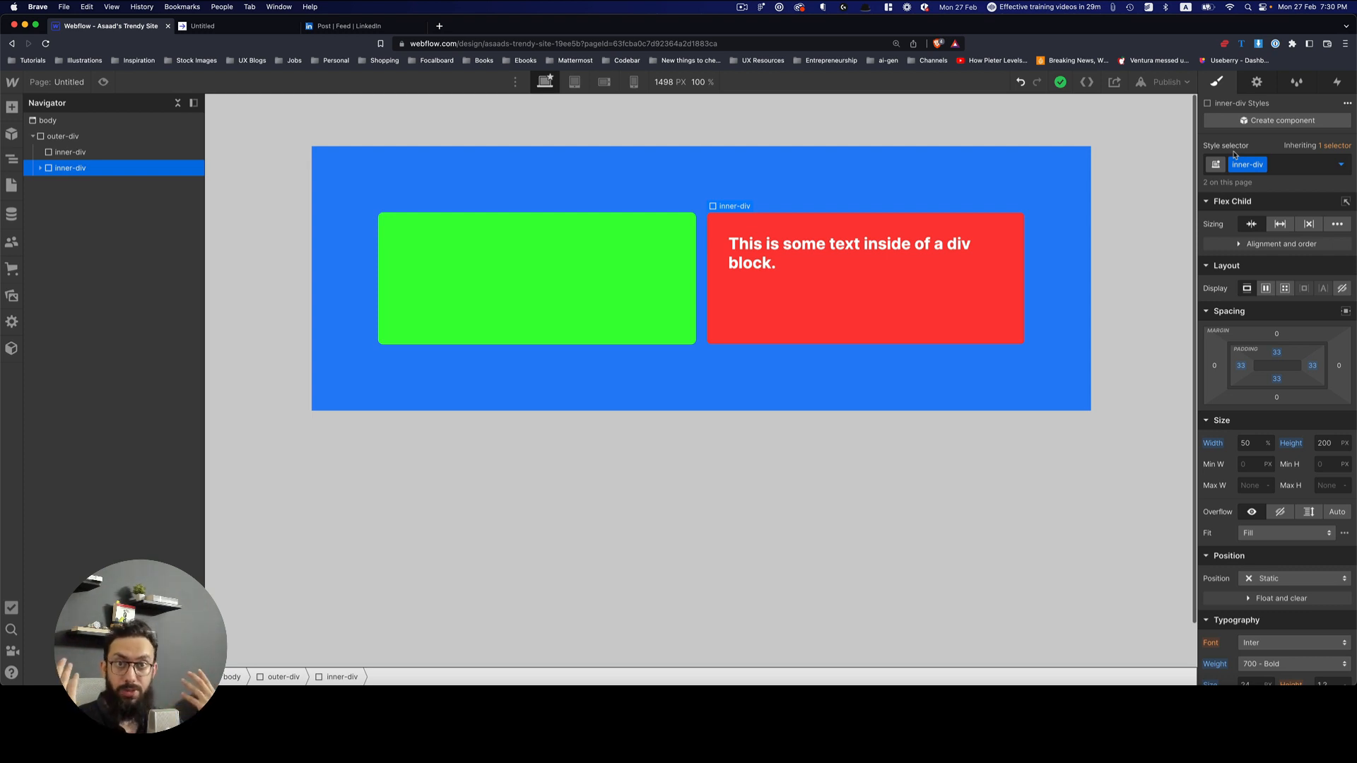
Add a div block inside the outer-div, after the two inner-divs.
{"action": "left_click", "coordinate": [722, 355]}
{"action": "key", "text": "super+e"}
{"action": "type", "text": "d"}
{"action": "key", "text": "Return"}
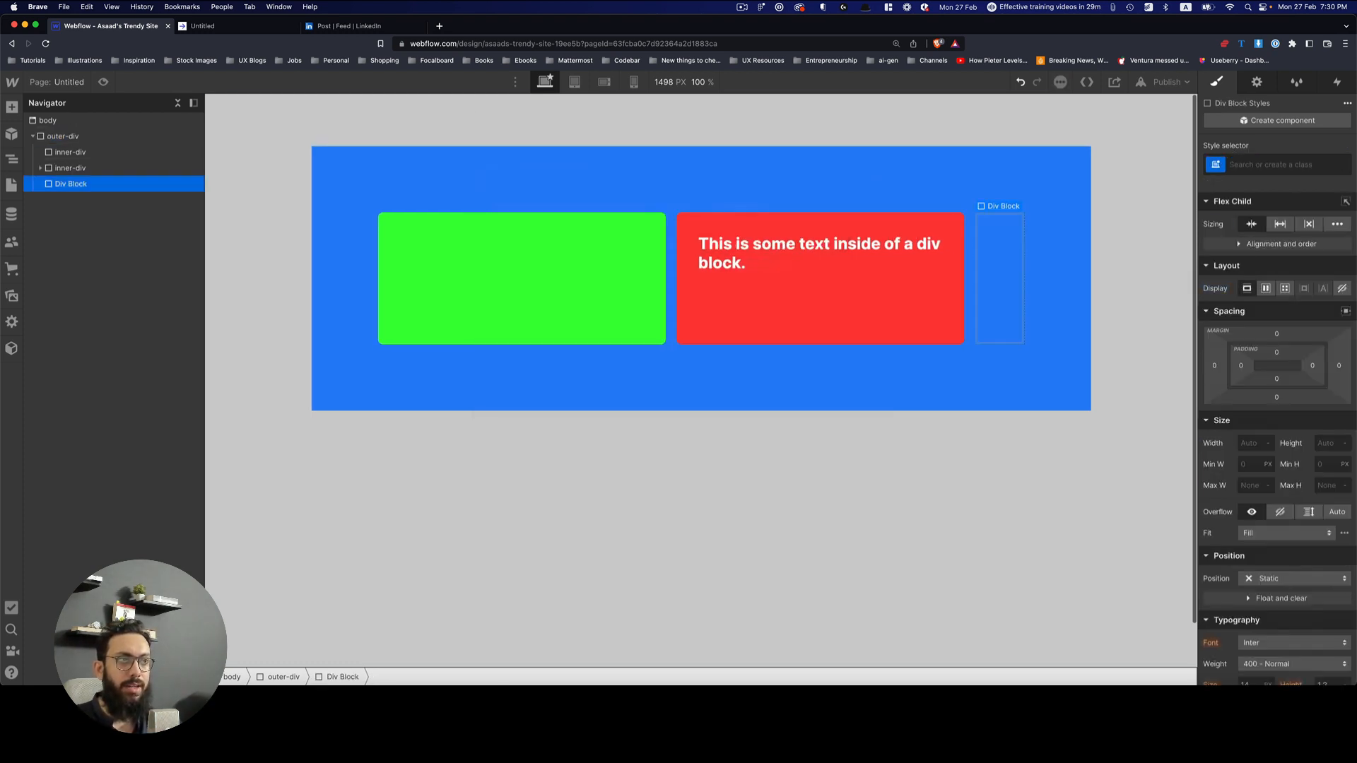
Set the new div block's width to 20 px and its display to flex.
{"action": "left_click", "coordinate": [1256, 444]}
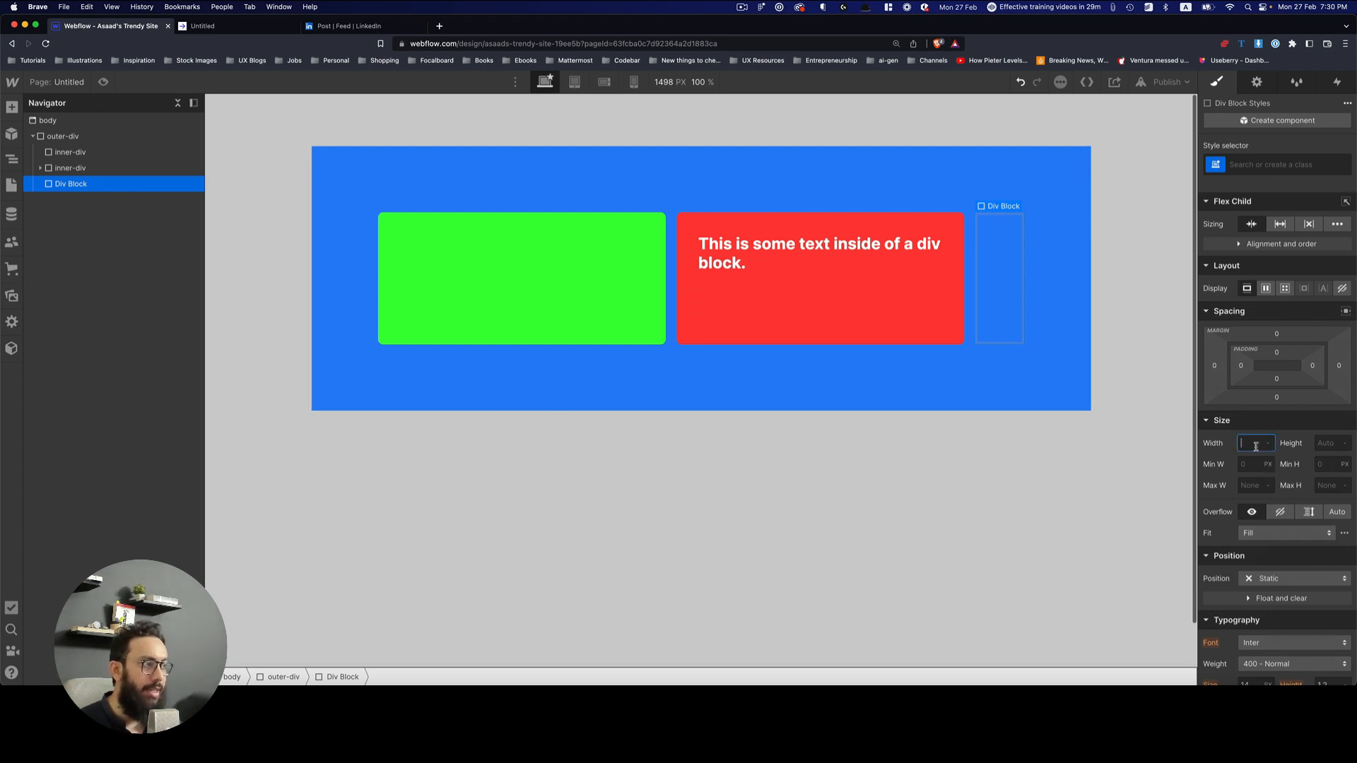
{"action": "type", "text": "20"}
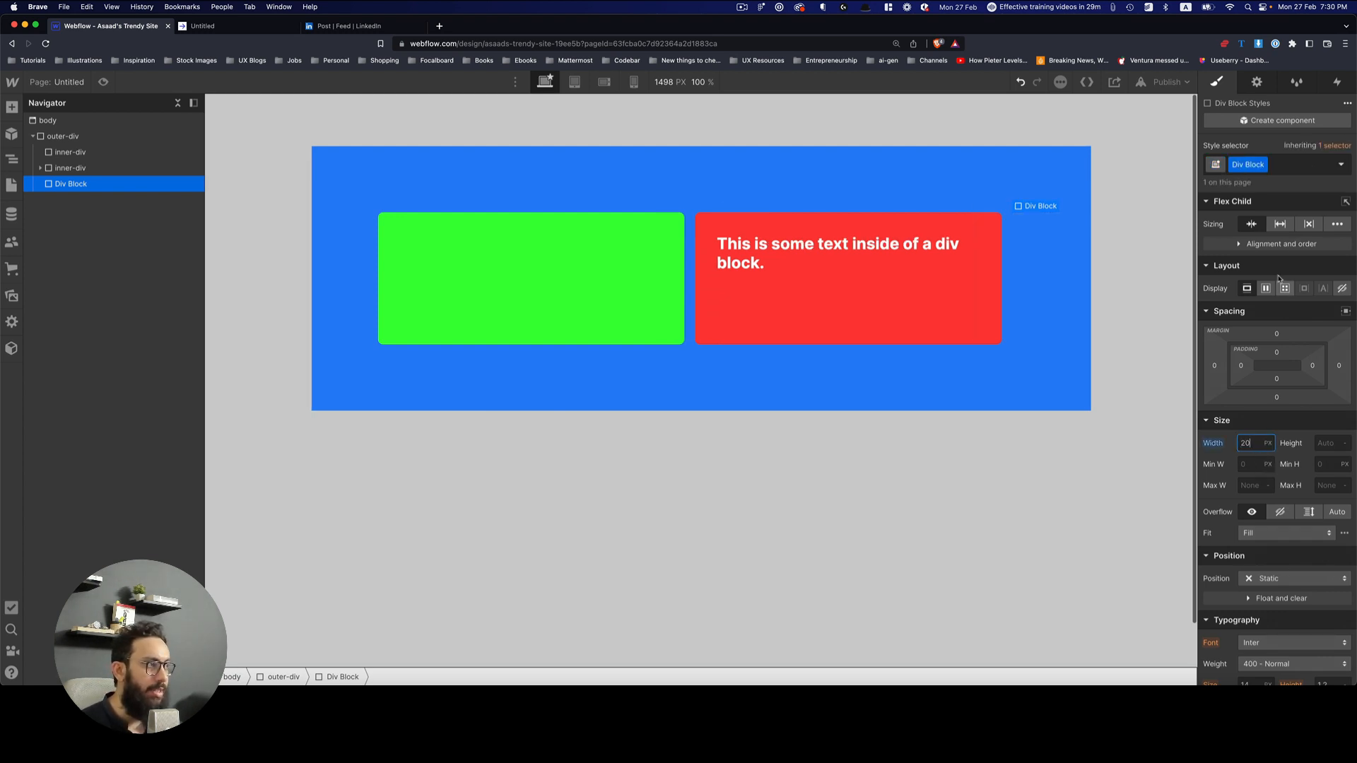
{"action": "left_click", "coordinate": [1266, 289]}
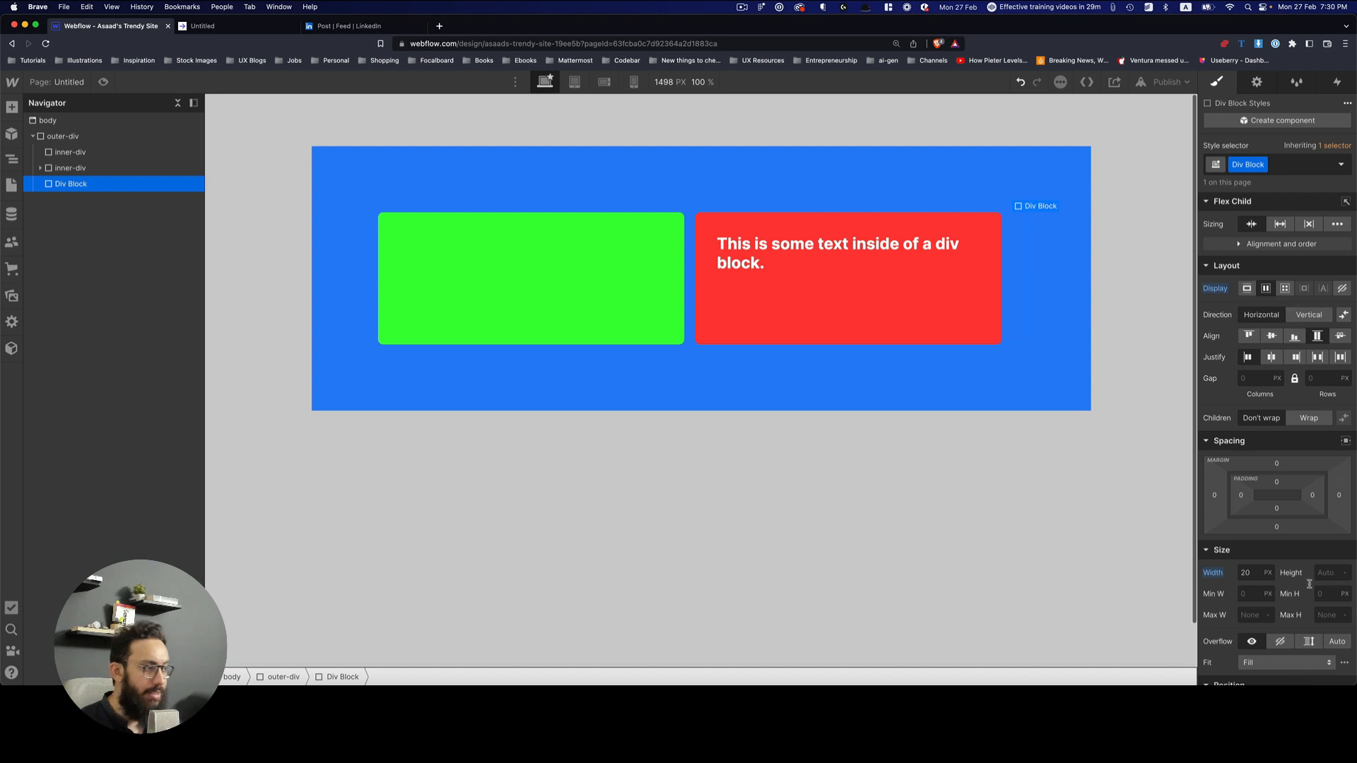
Give the new div block a purple background color, #845dcd.
{"action": "scroll", "coordinate": [1285, 608], "scroll_direction": "down", "scroll_amount": 10}
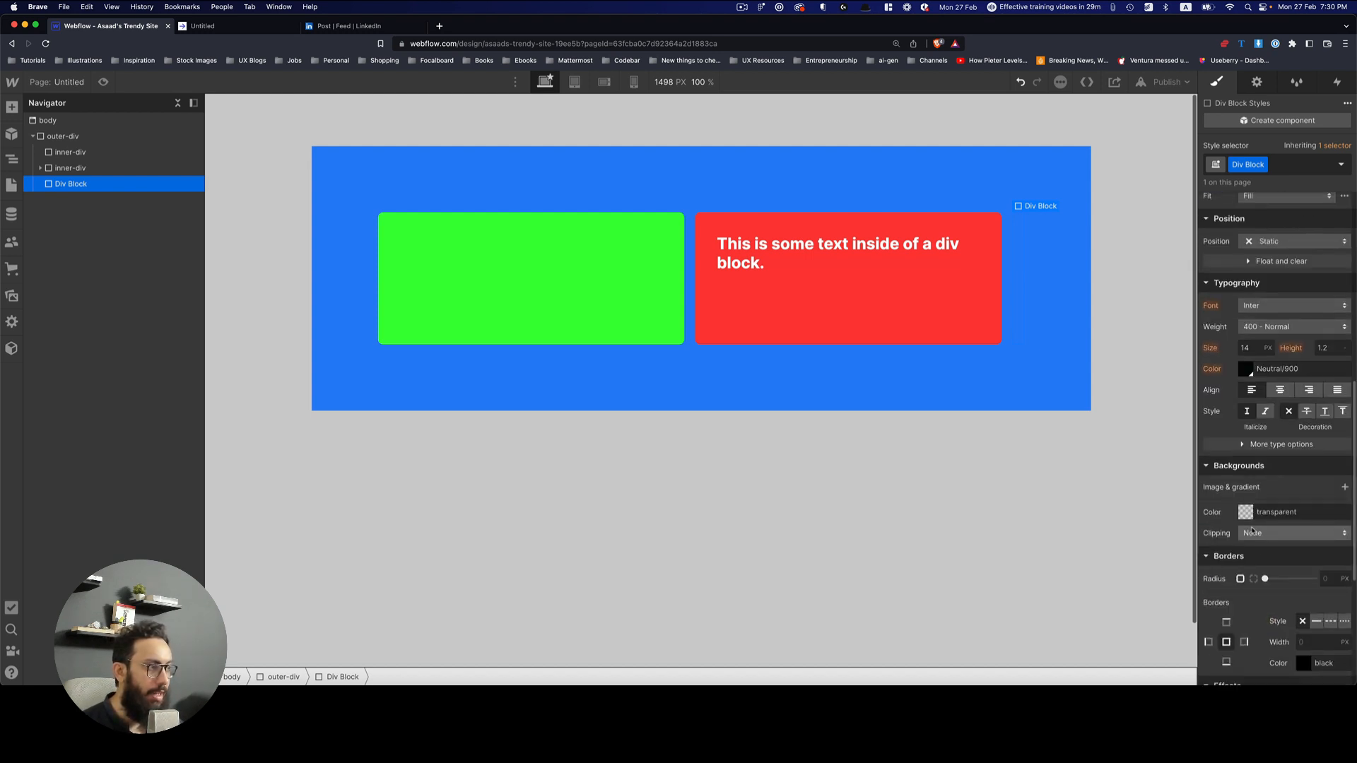
{"action": "left_click", "coordinate": [1245, 513]}
{"action": "left_click_drag", "start_coordinate": [1282, 326], "coordinate": [1284, 262]}
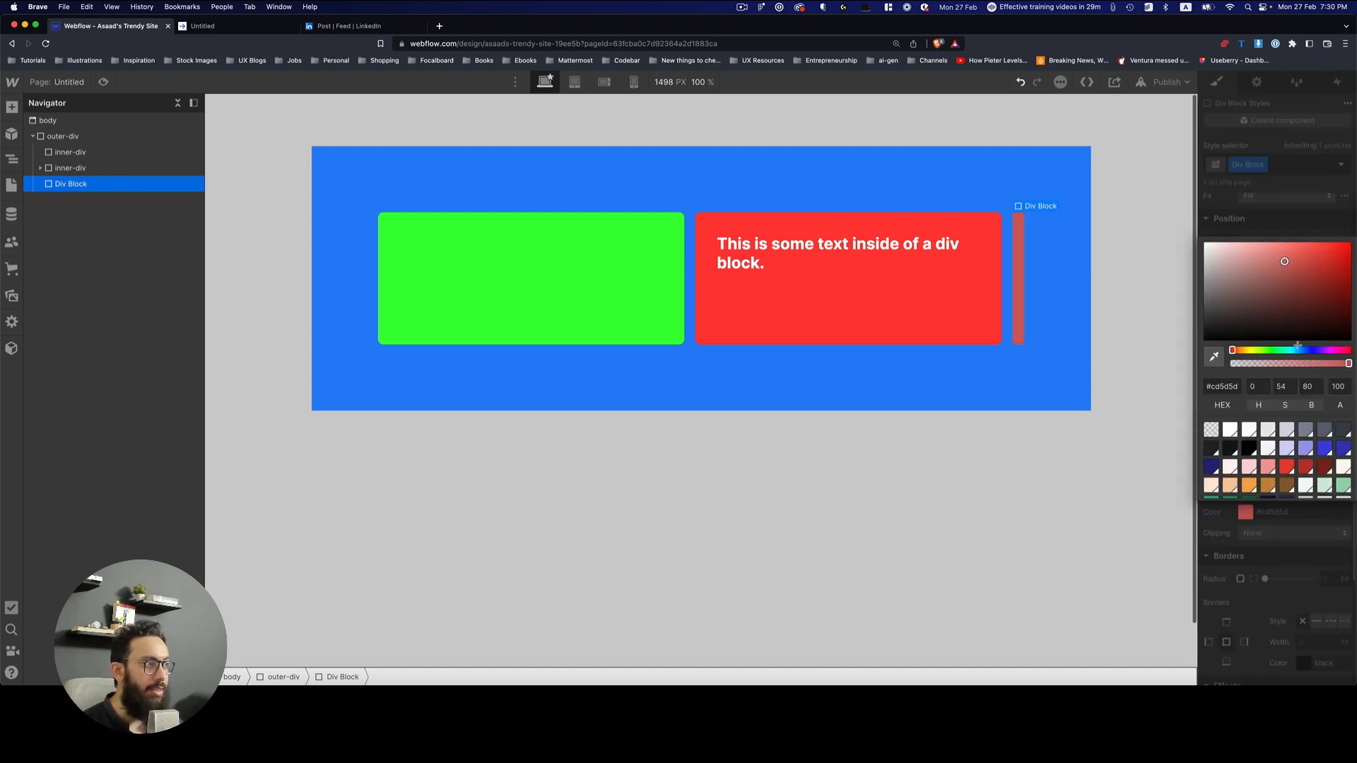
{"action": "left_click", "coordinate": [1314, 351]}
{"action": "left_click", "coordinate": [1297, 232]}
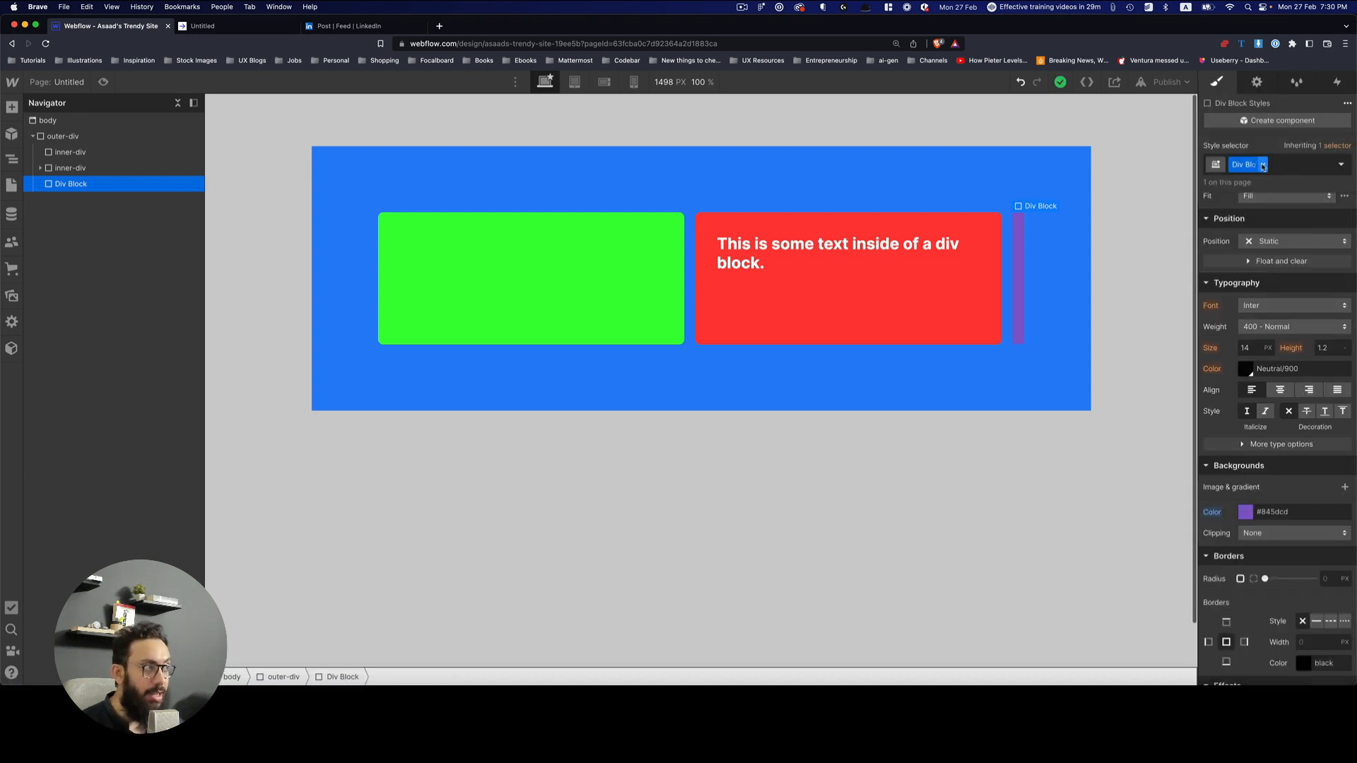
Rename the new div block's class to slim-div.
{"action": "left_click", "coordinate": [1264, 165]}
{"action": "left_click", "coordinate": [1262, 184]}
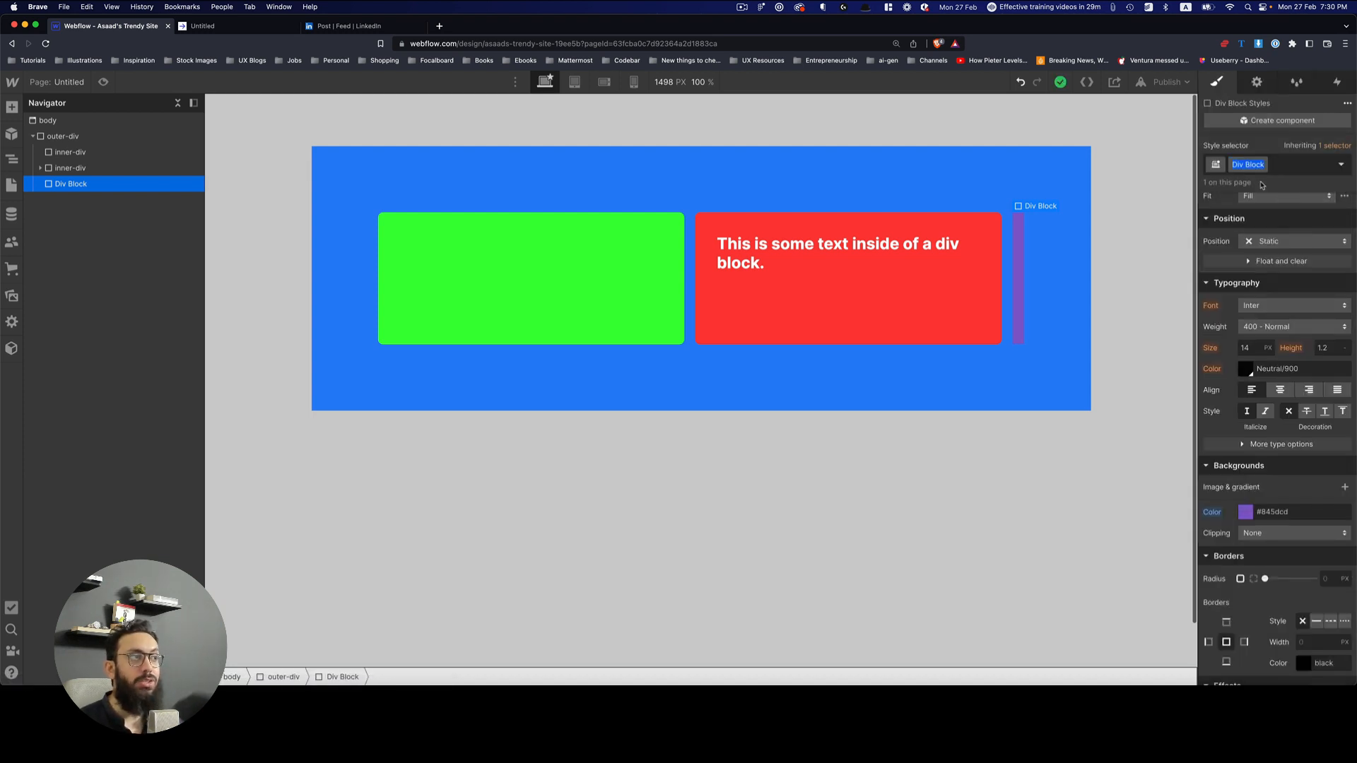
{"action": "type", "text": "slim-di"}
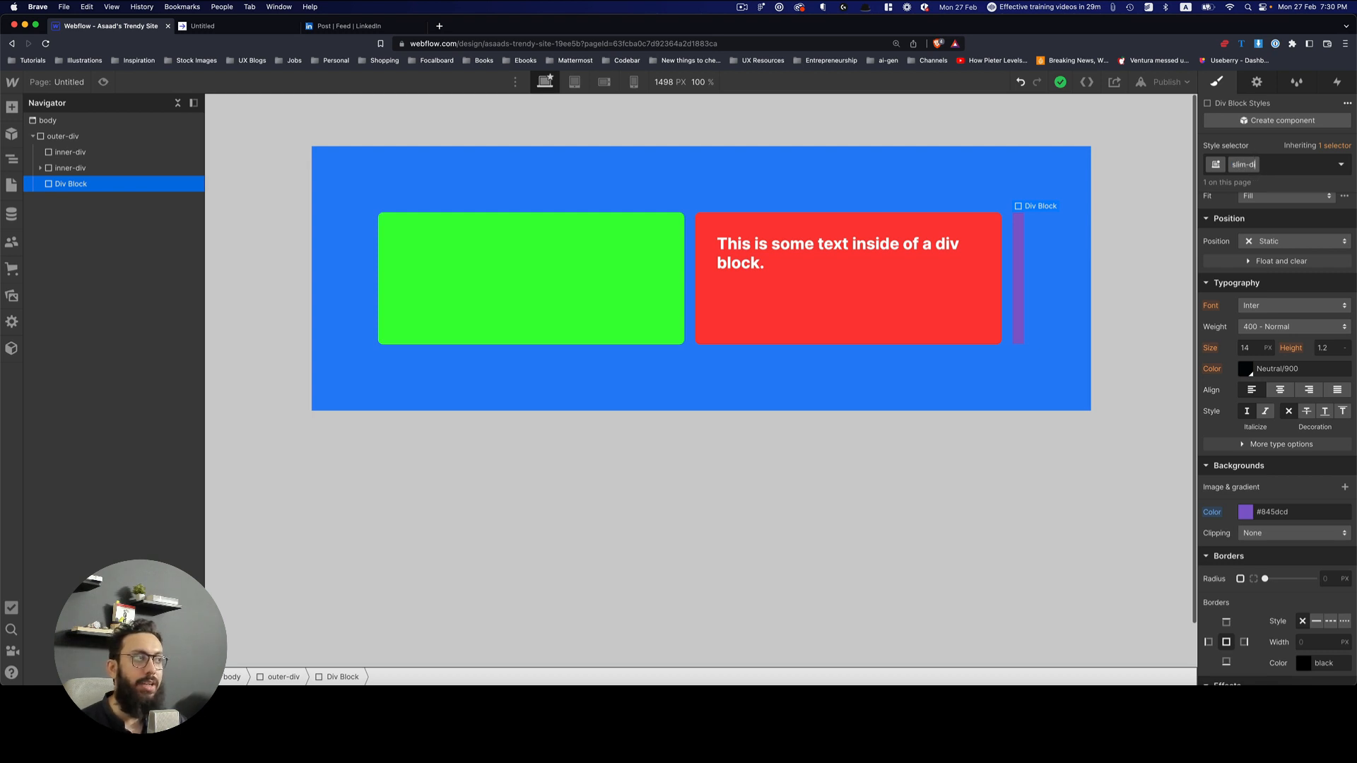
{"action": "type", "text": "v"}
{"action": "key", "text": "Return"}
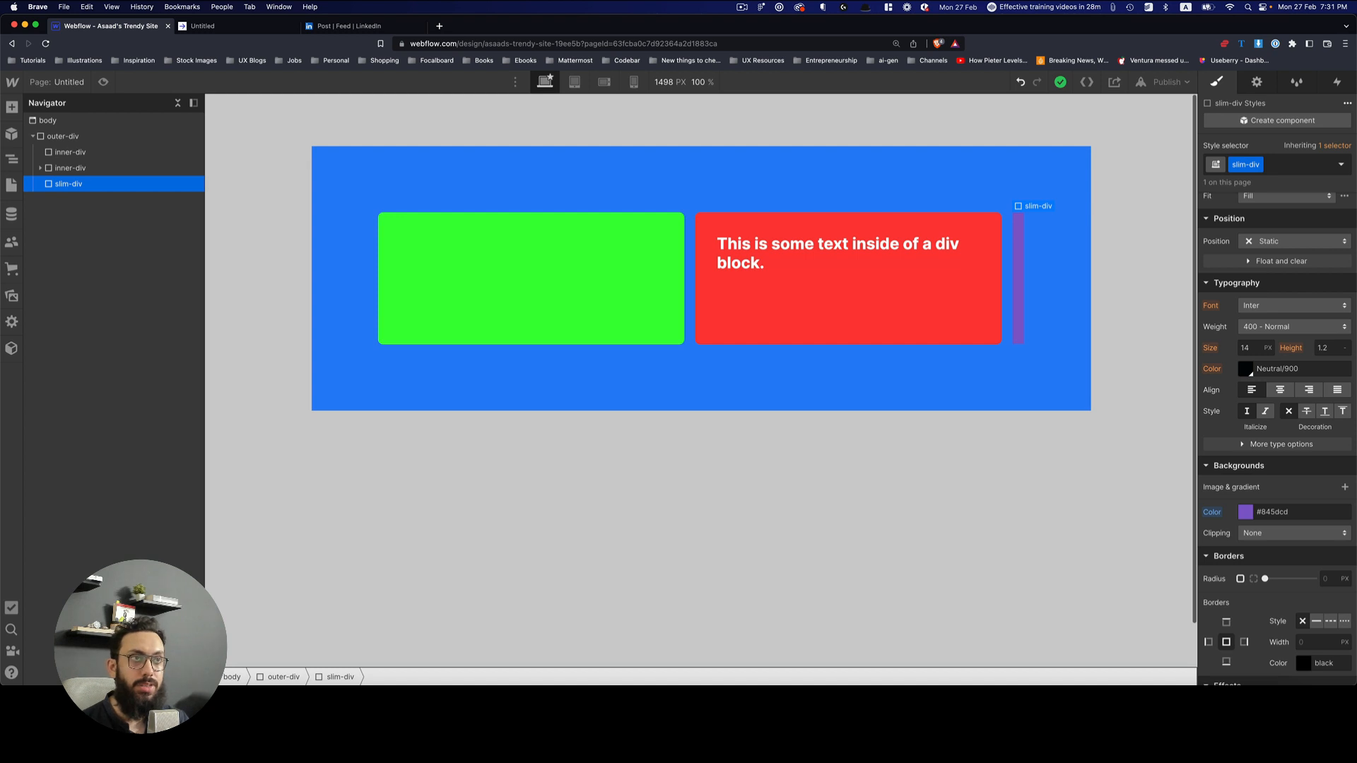
Search the web for "bem methodology" in a new browser tab and open the Devbridge article on clean CSS.
{"action": "key", "text": "super+t"}
{"action": "type", "text": "bem metho"}
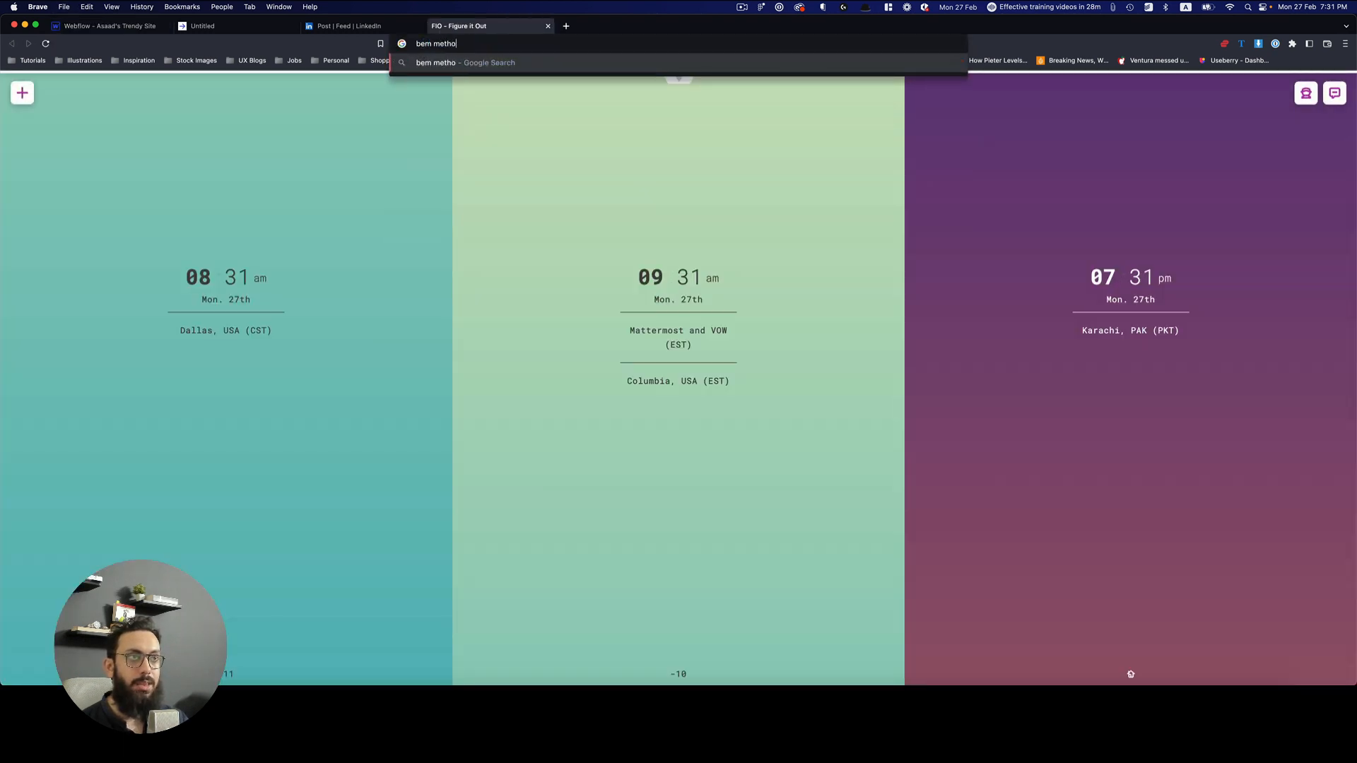
{"action": "type", "text": "dology"}
{"action": "key", "text": "Return"}
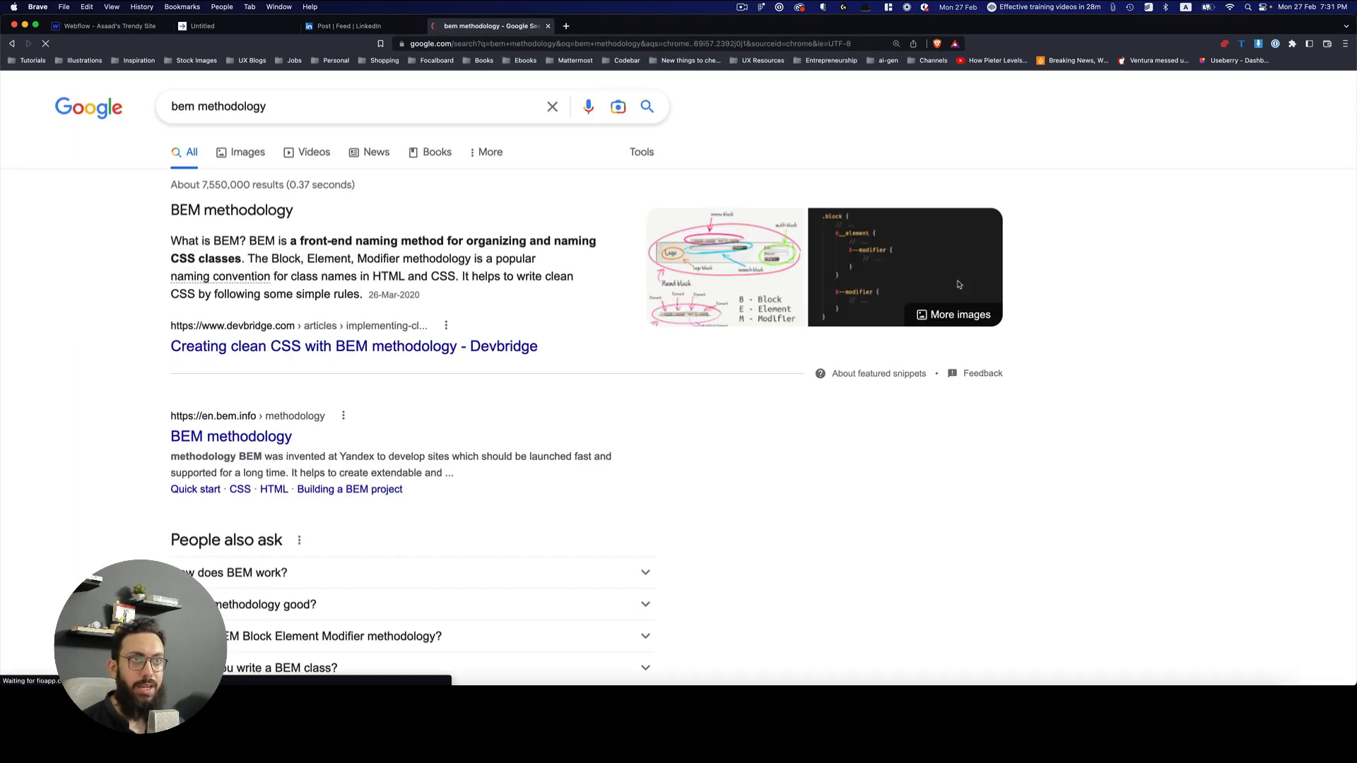
{"action": "left_click", "coordinate": [355, 346]}
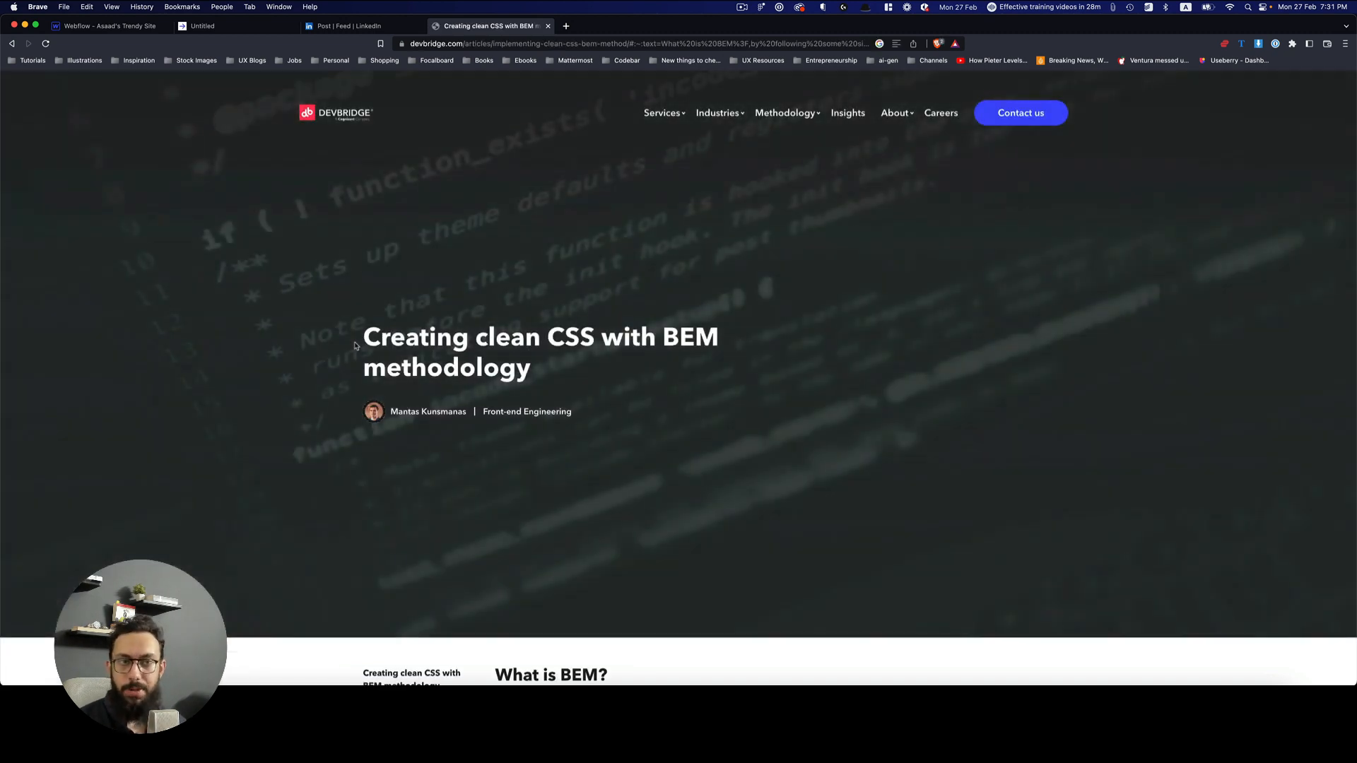
Examine the BEM article's class-naming explanation and code snippets, and return to the outer-div in the Webflow designer.
{"action": "scroll", "coordinate": [545, 415], "scroll_direction": "down", "scroll_amount": 13}
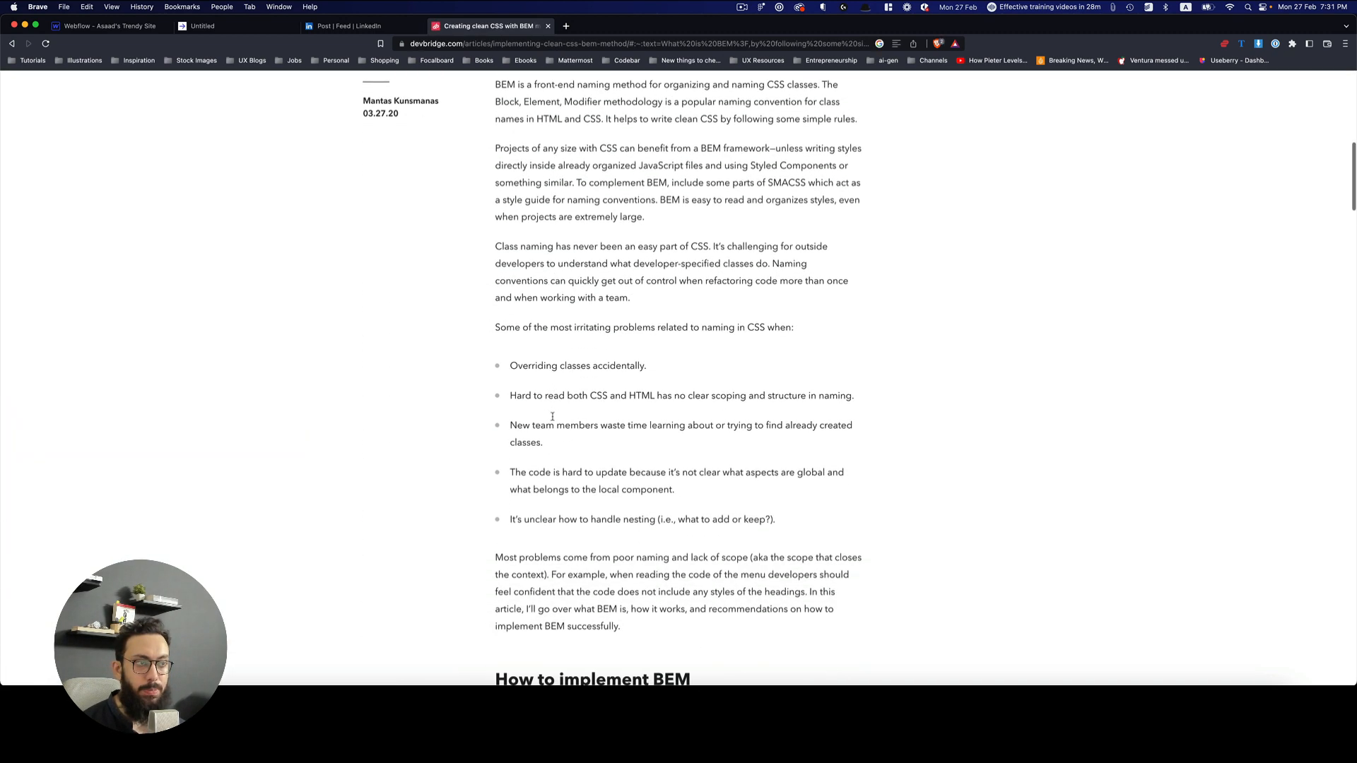
{"action": "scroll", "coordinate": [553, 420], "scroll_direction": "down", "scroll_amount": 7}
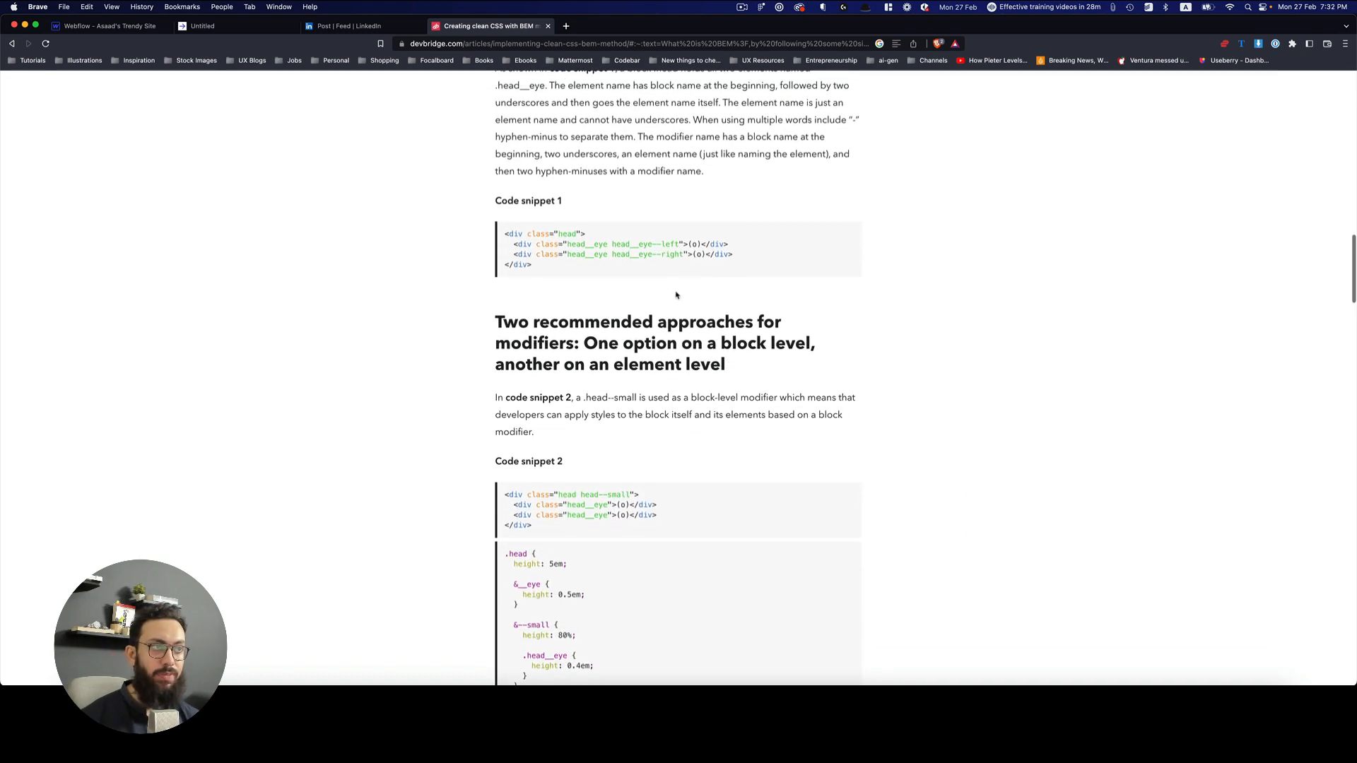
{"action": "scroll", "coordinate": [633, 238], "scroll_direction": "up", "scroll_amount": 5}
{"action": "scroll", "coordinate": [362, 326], "scroll_direction": "down", "scroll_amount": 9}
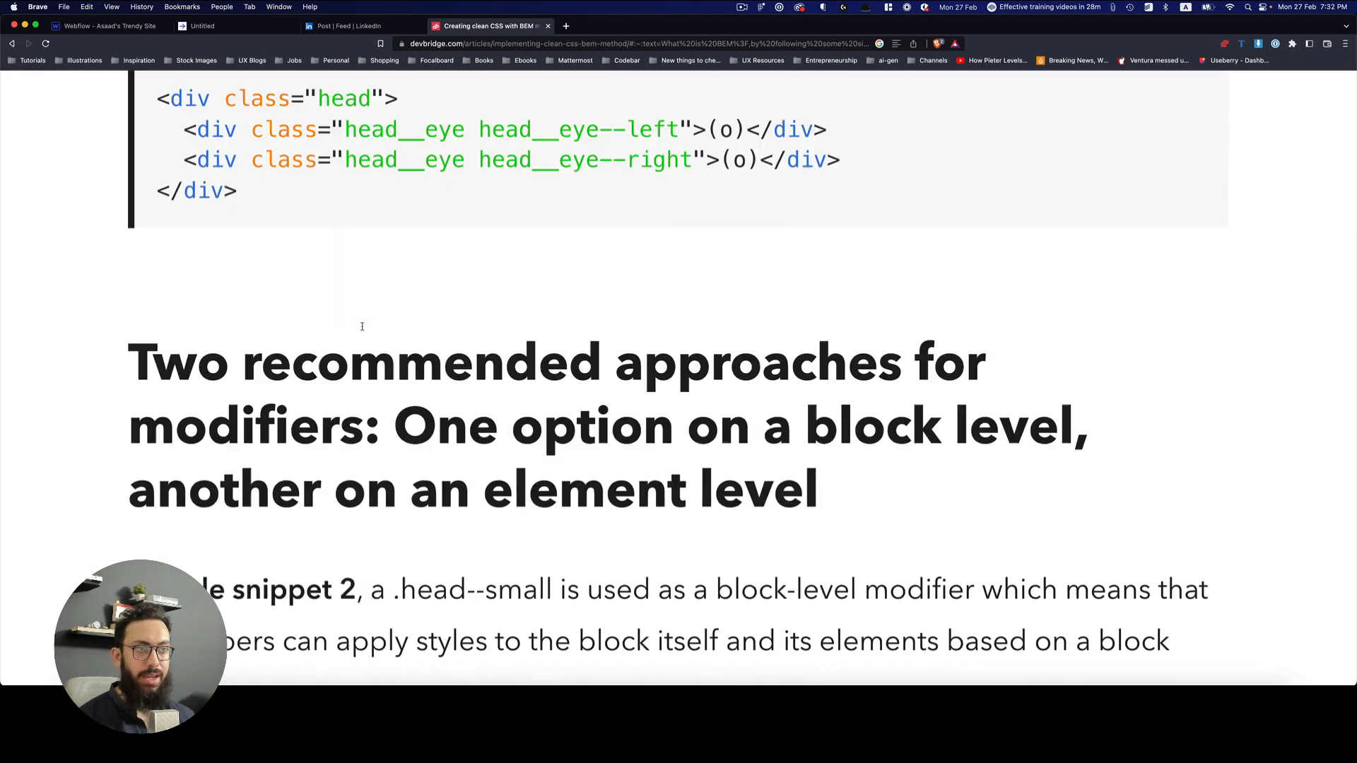
{"action": "scroll", "coordinate": [362, 330], "scroll_direction": "down", "scroll_amount": 2}
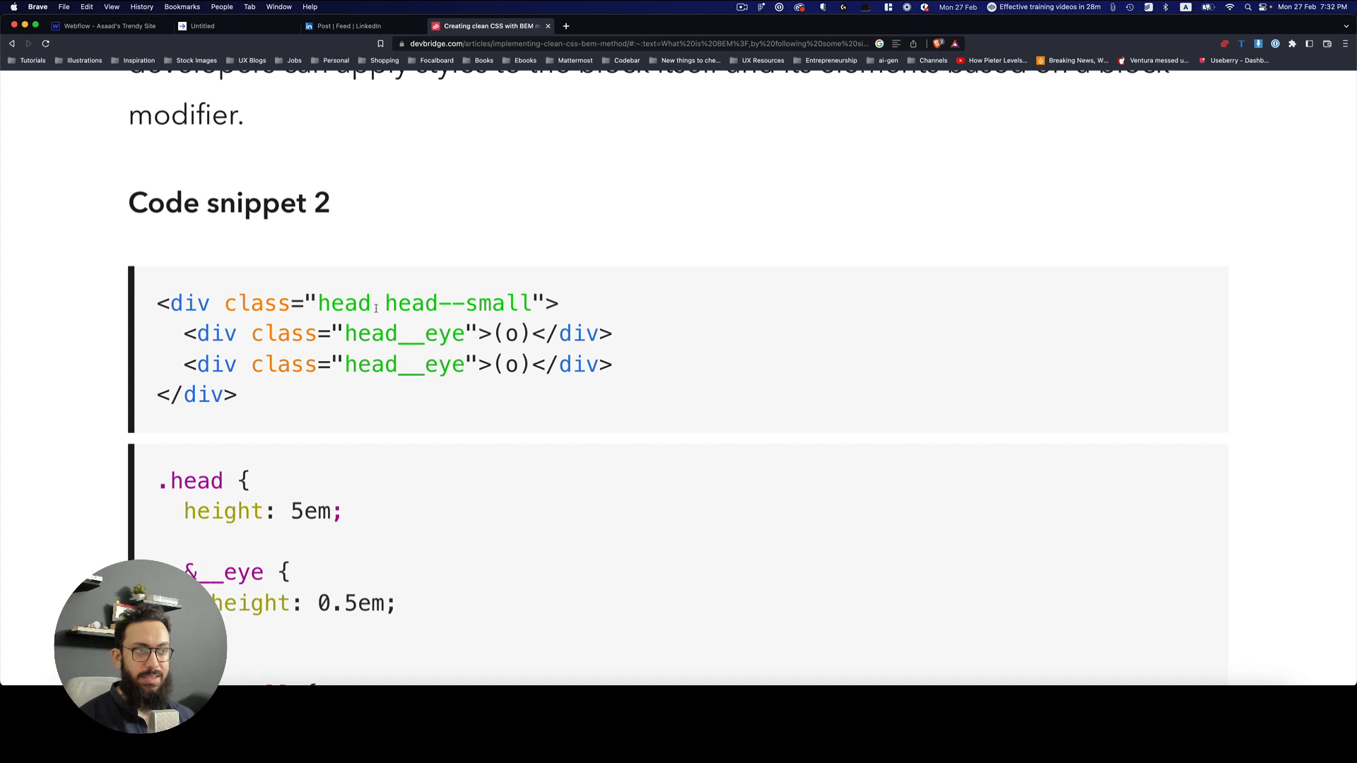
{"action": "scroll", "coordinate": [376, 308], "scroll_direction": "down", "scroll_amount": 5}
{"action": "key", "text": "super+1"}
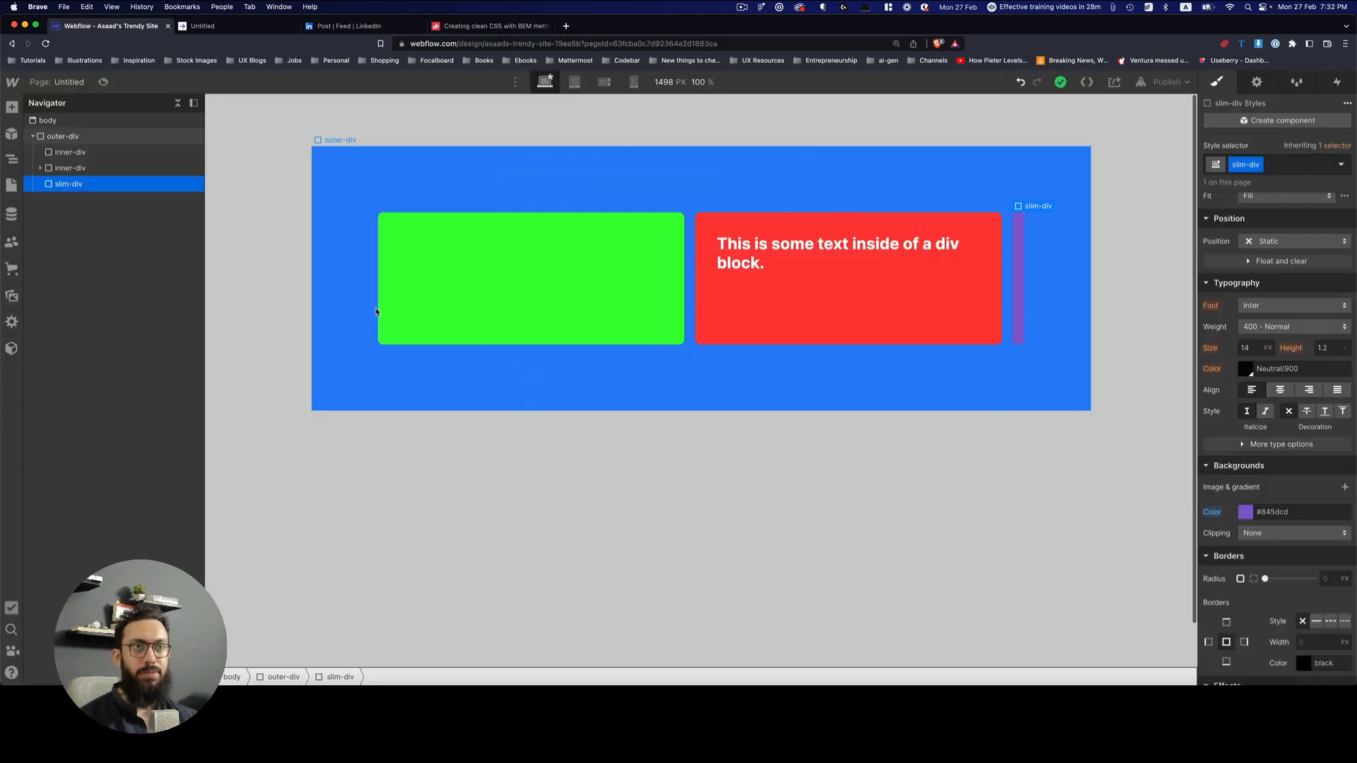
{"action": "left_click", "coordinate": [713, 363]}
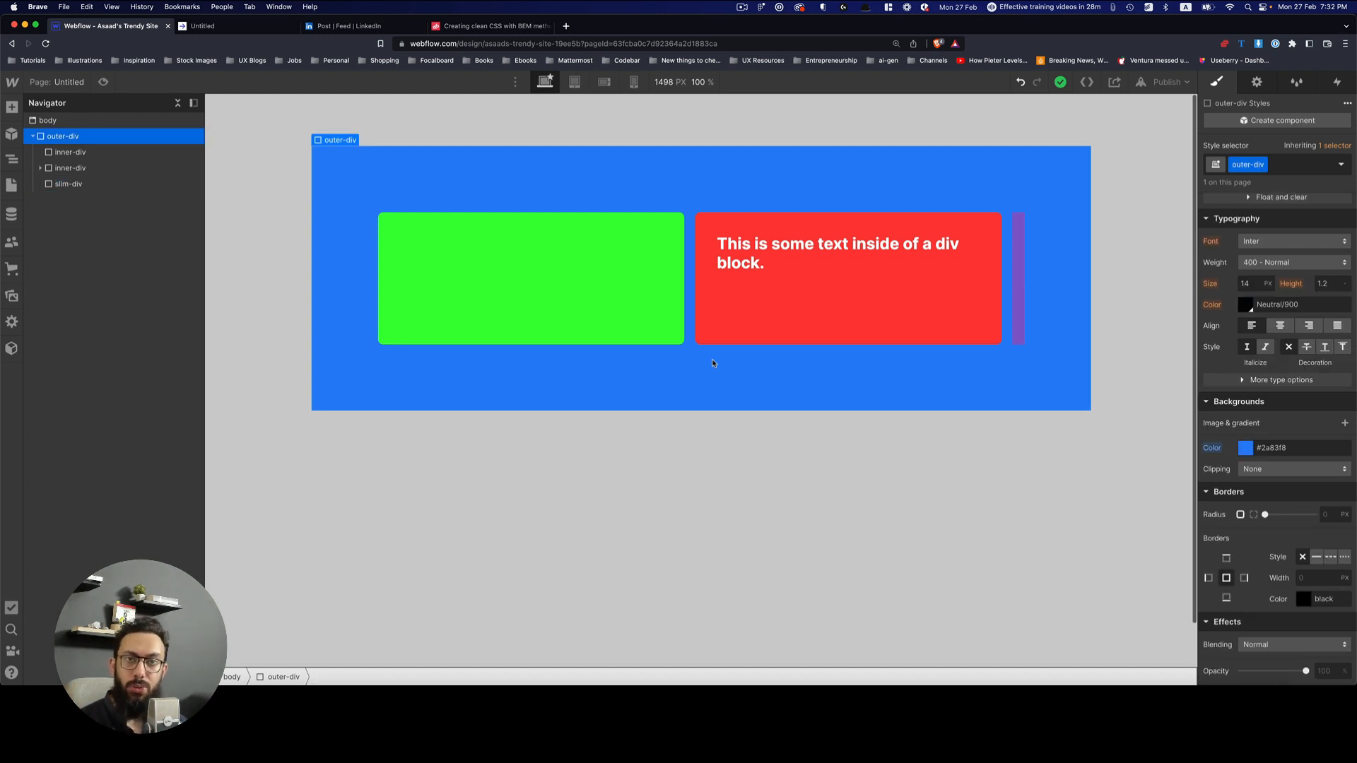